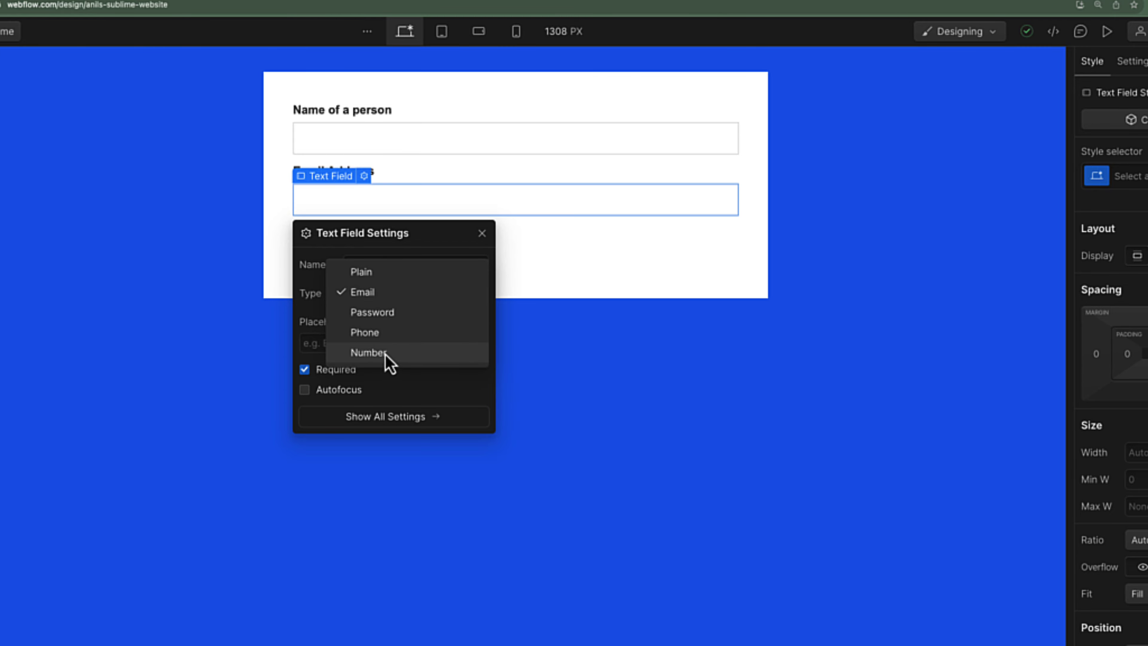
Check the email field's input types and keep its type set to Email
{"action": "left_click", "coordinate": [448, 396]}
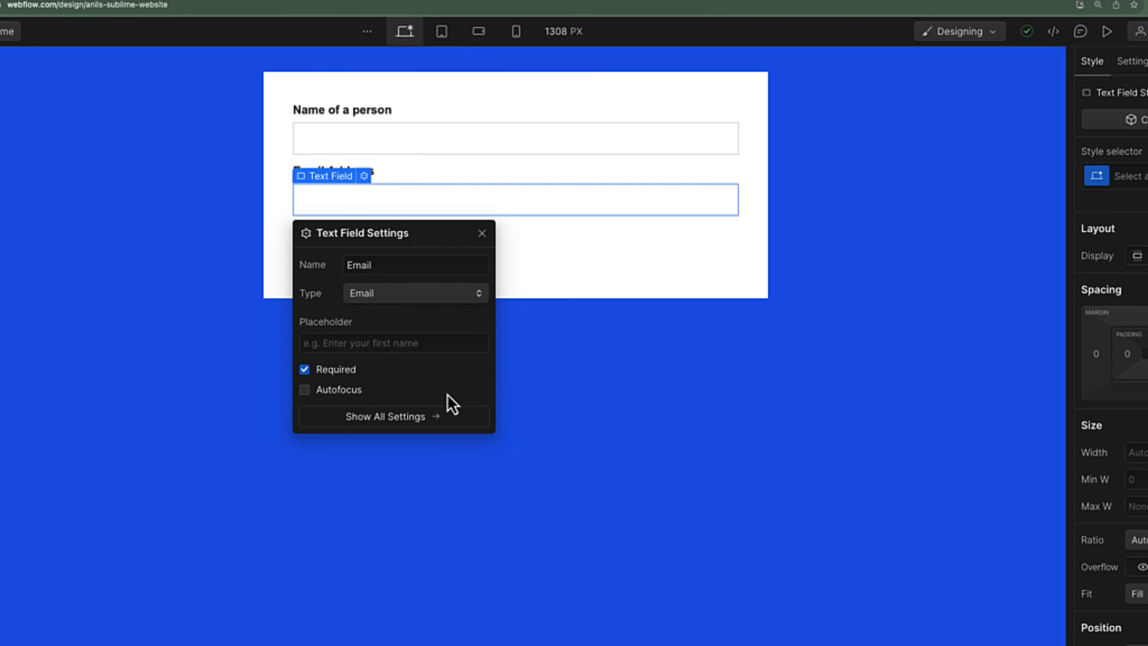
{"action": "key", "text": "Escape"}
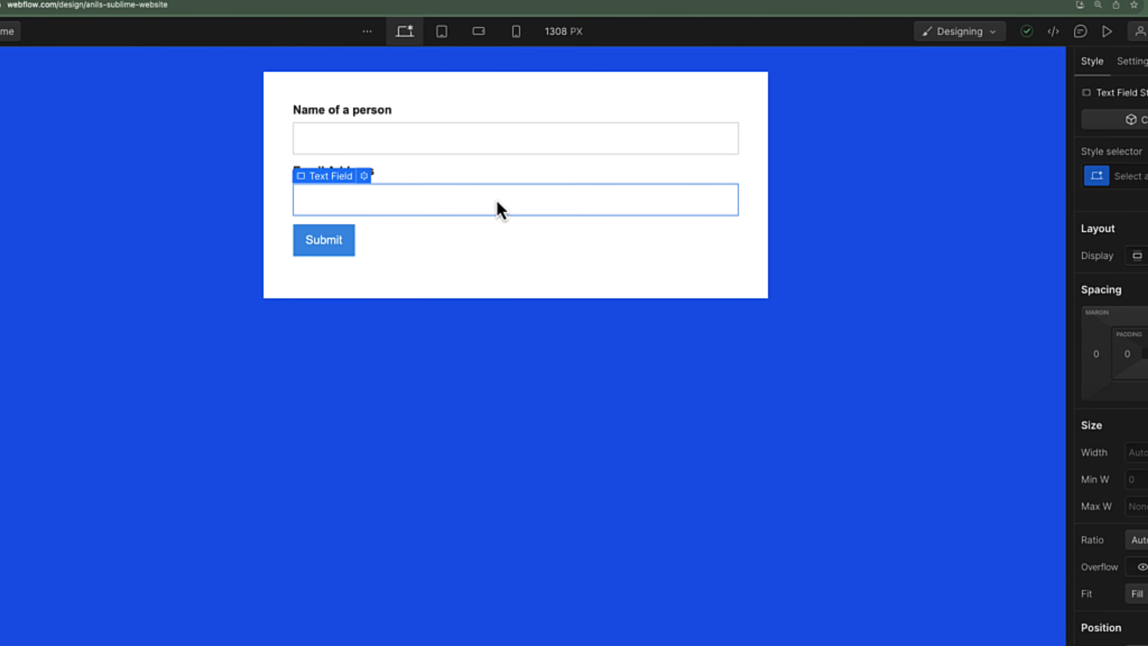
{"action": "left_click", "coordinate": [366, 182]}
{"action": "left_click", "coordinate": [414, 294]}
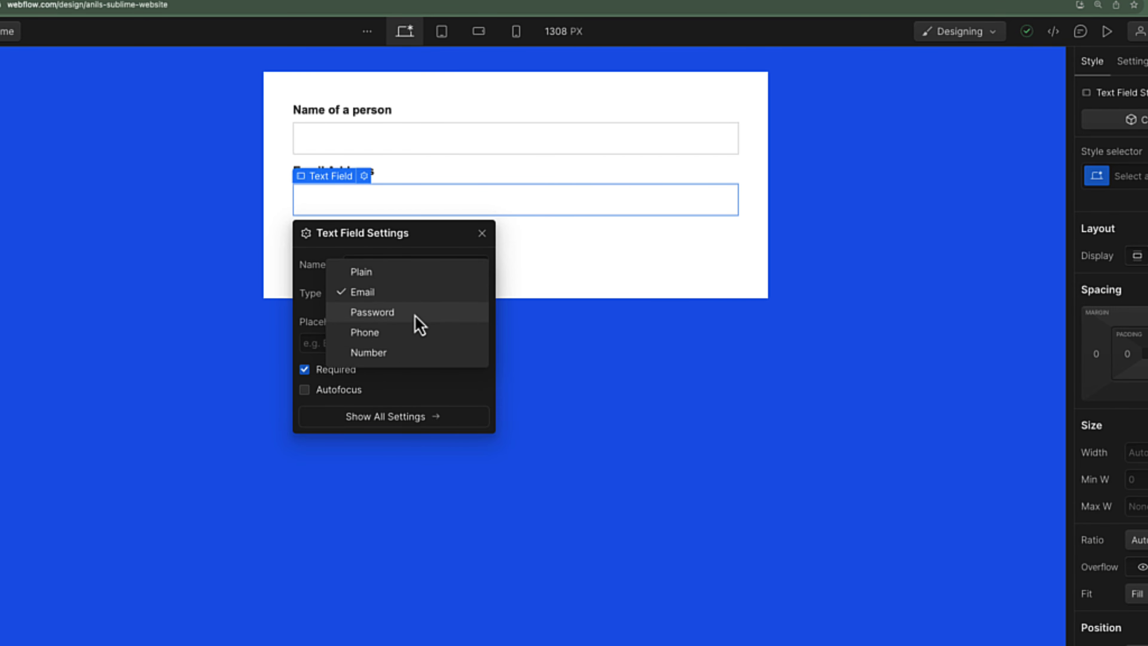
{"action": "left_click", "coordinate": [395, 321]}
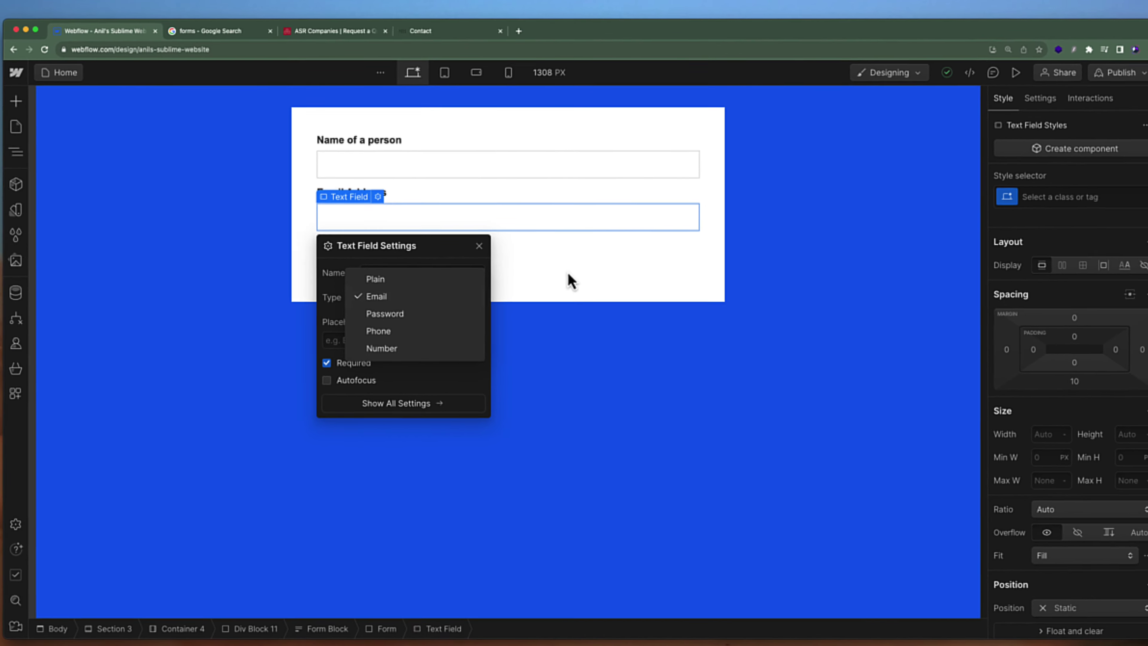
{"action": "left_click", "coordinate": [391, 189]}
{"action": "left_click", "coordinate": [397, 208]}
{"action": "left_click", "coordinate": [382, 217]}
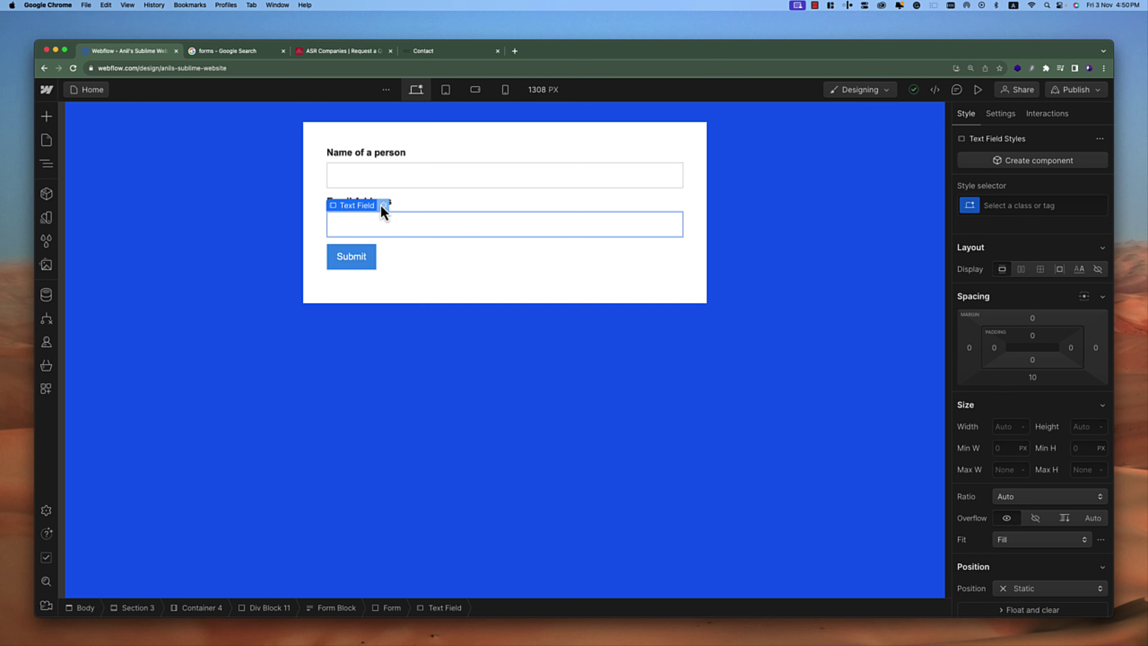
{"action": "left_click", "coordinate": [383, 205]}
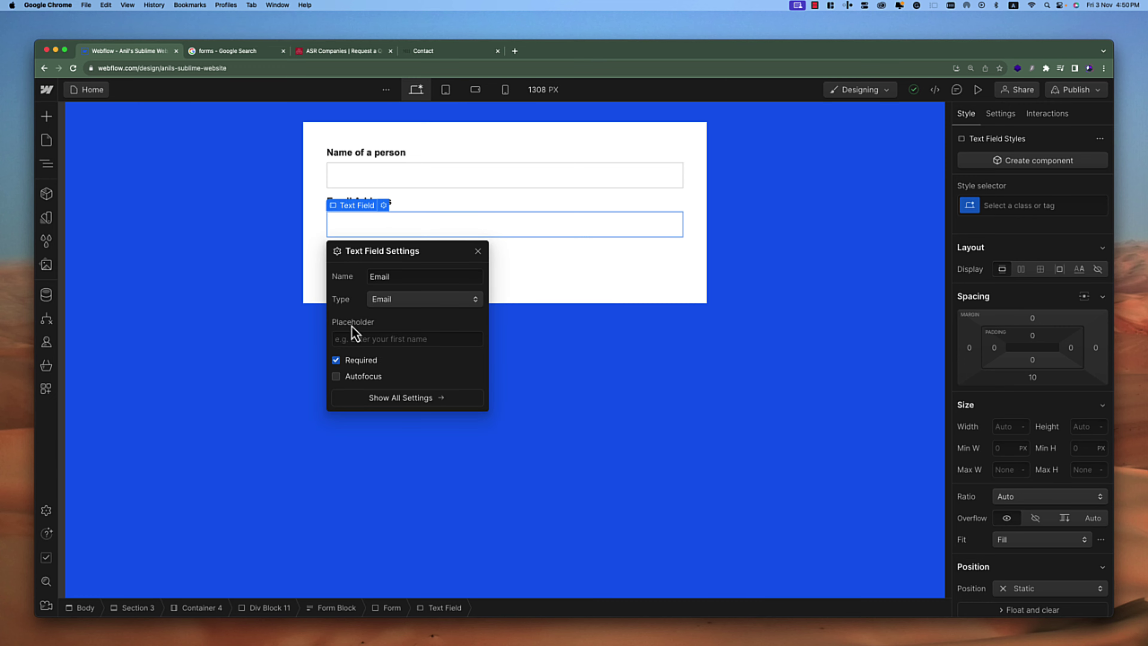
Set the email field's placeholder text to 'Your email'
{"action": "left_click", "coordinate": [383, 339]}
{"action": "type", "text": "Your email"}
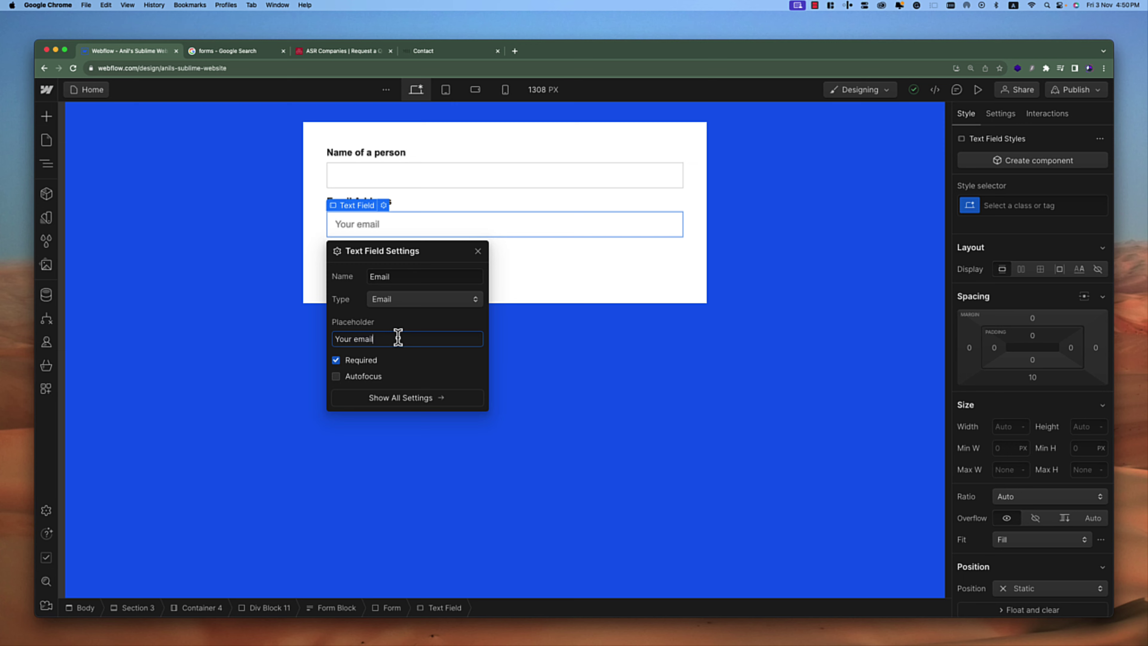
{"action": "left_click", "coordinate": [629, 284]}
{"action": "left_click", "coordinate": [398, 234]}
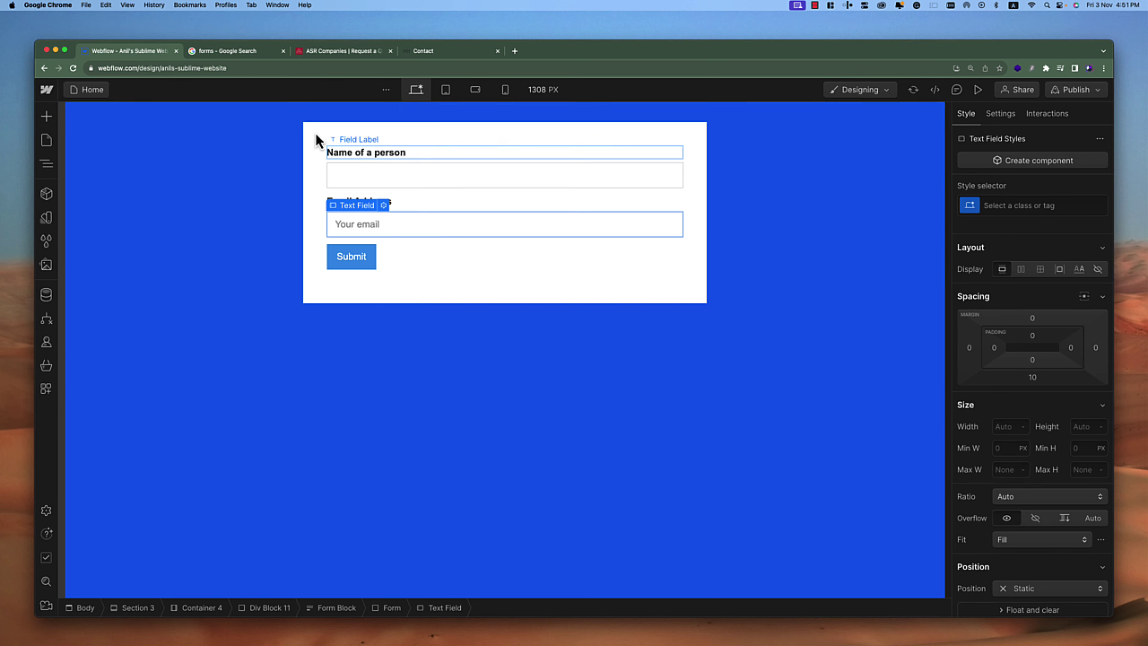
{"action": "left_click", "coordinate": [978, 89]}
{"action": "left_click", "coordinate": [467, 227]}
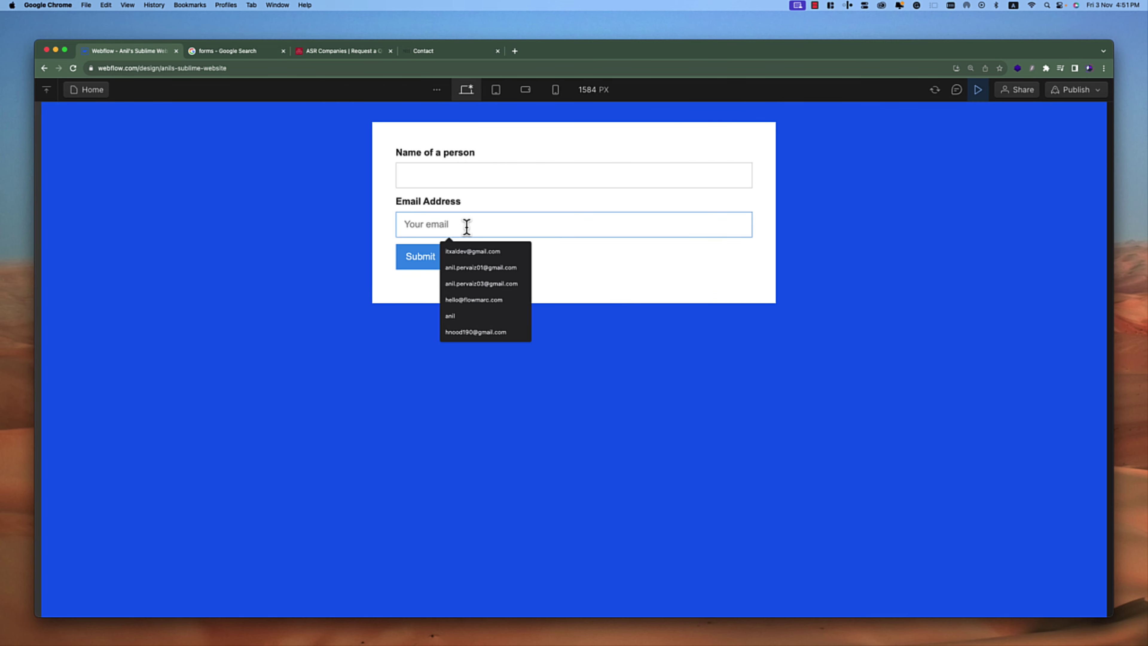
{"action": "type", "text": "sdsd"}
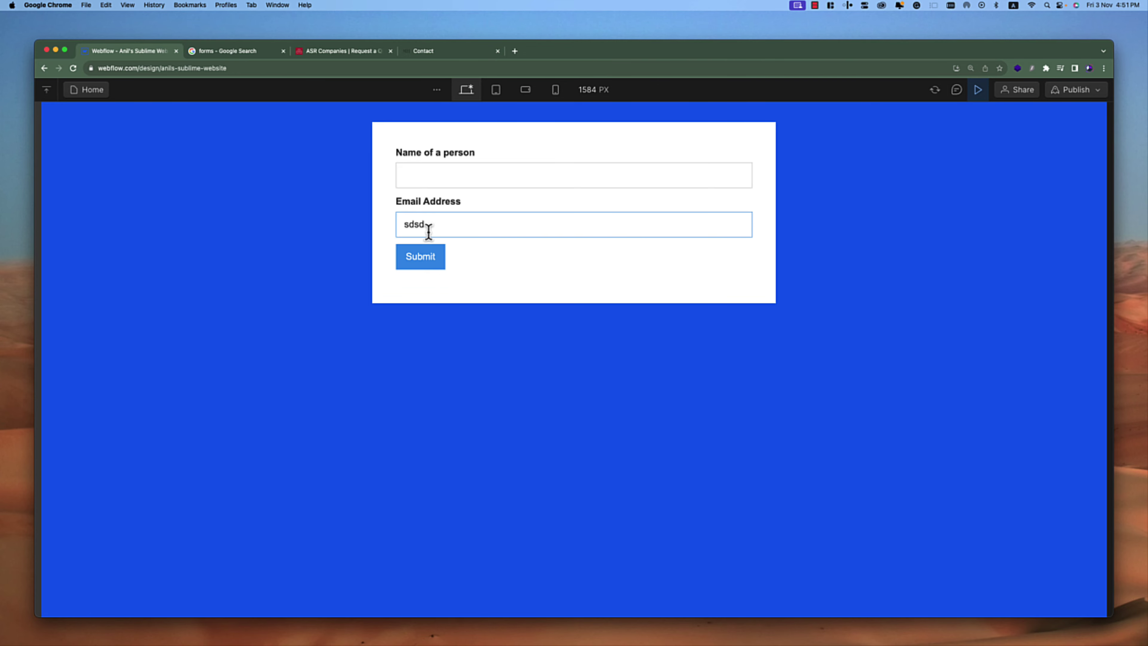
{"action": "double_click", "coordinate": [435, 223]}
{"action": "key", "text": "BackSpace"}
{"action": "left_click", "coordinate": [977, 91]}
{"action": "left_click", "coordinate": [383, 205]}
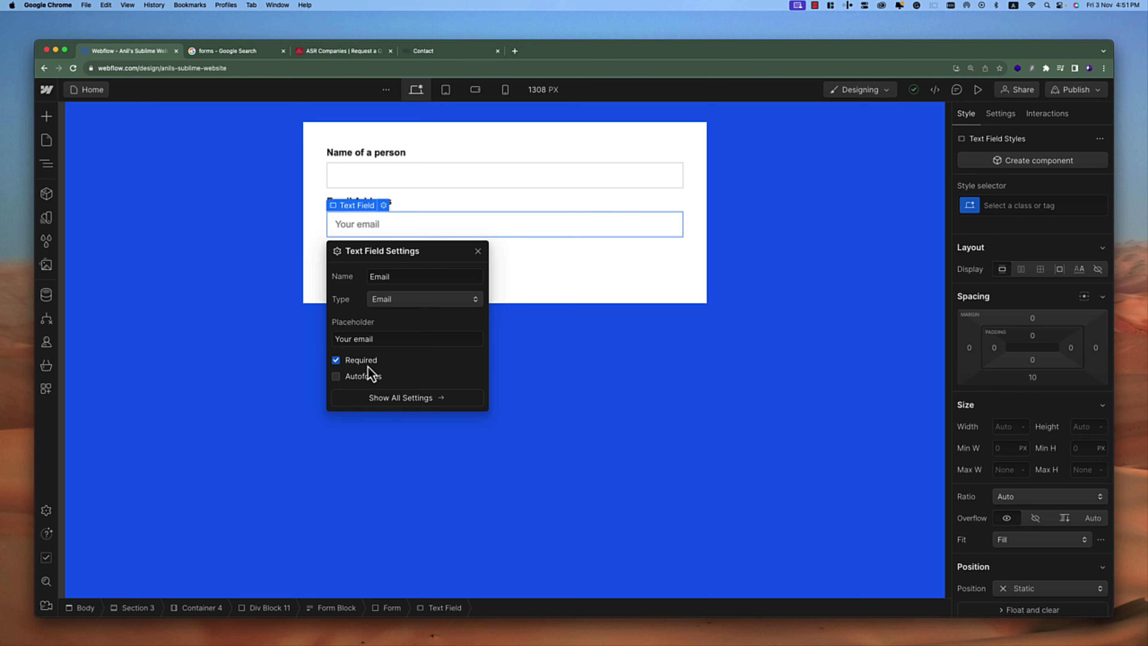
{"action": "left_click", "coordinate": [492, 226]}
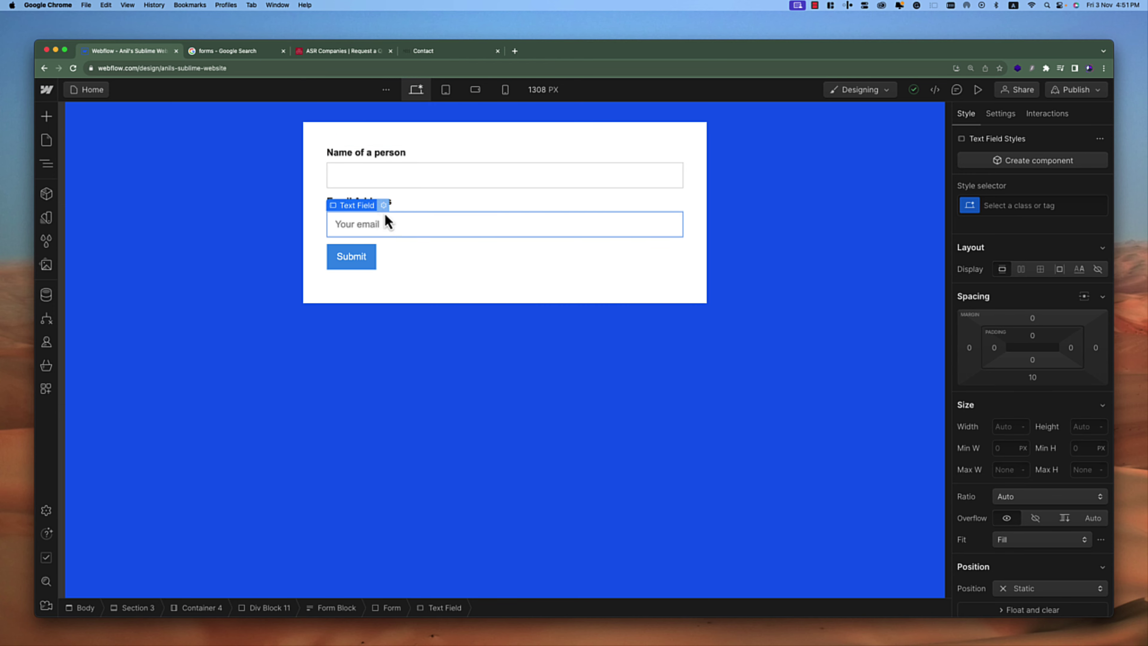
Preview the form and enter a sample name in the Name field
{"action": "left_click", "coordinate": [973, 95]}
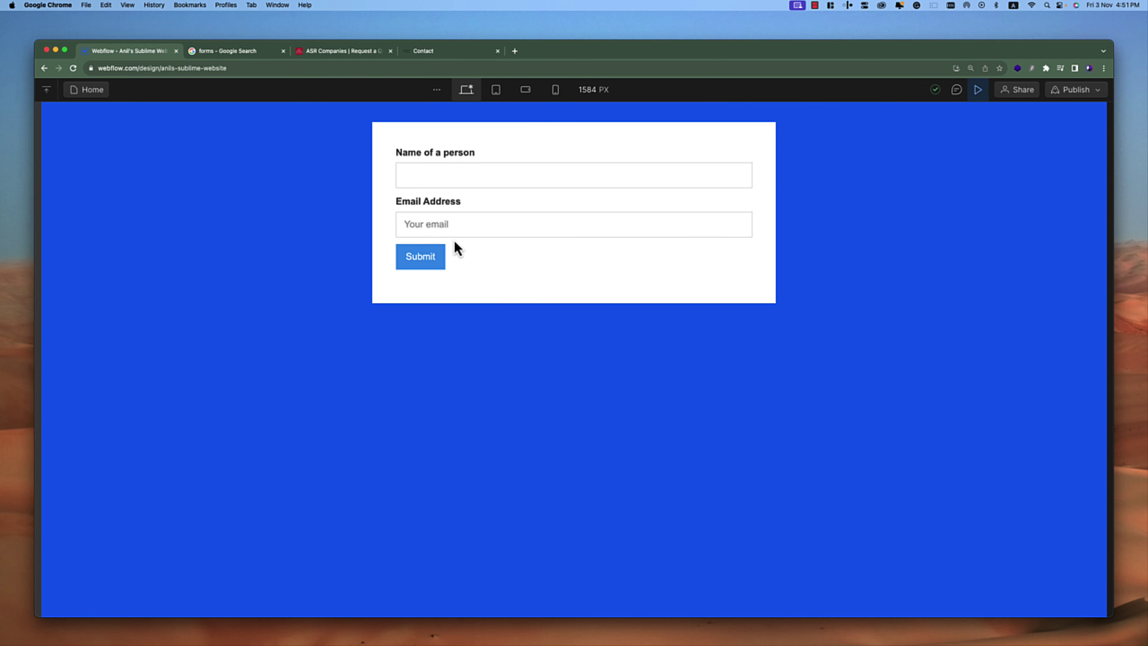
{"action": "left_click", "coordinate": [442, 181]}
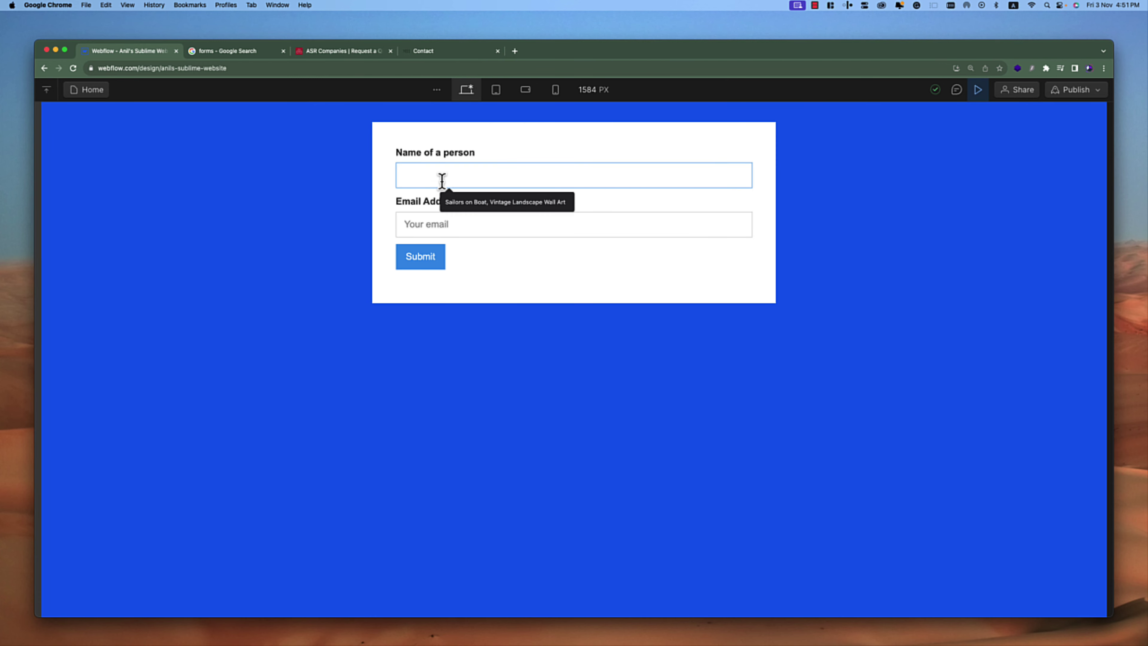
{"action": "type", "text": "Anil"}
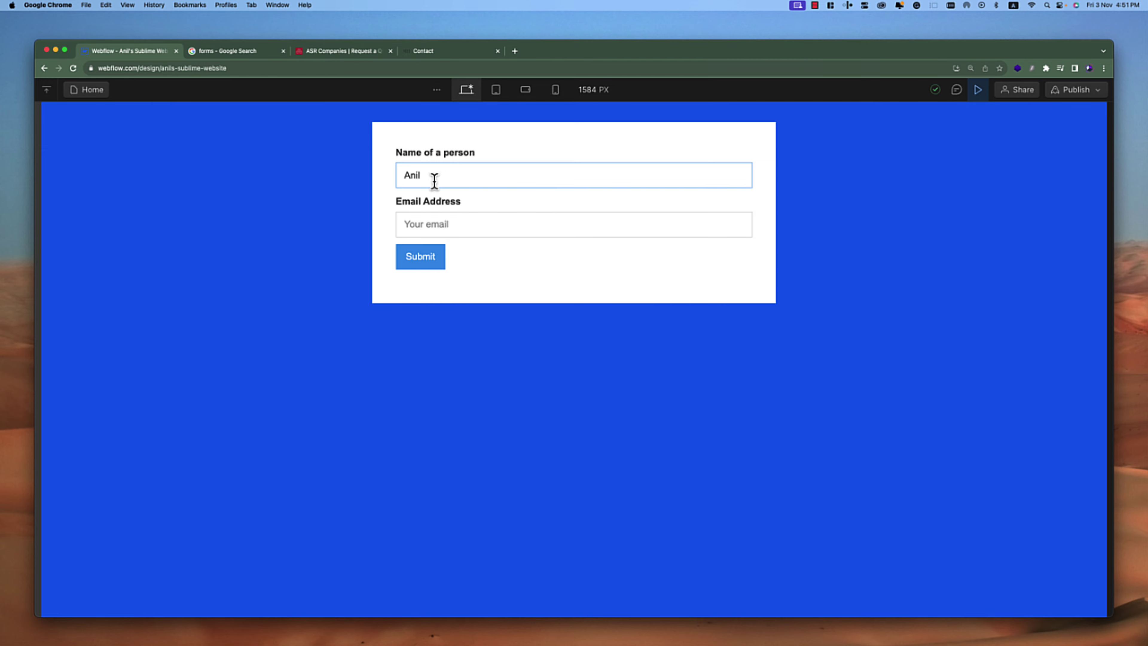
{"action": "left_click", "coordinate": [455, 224]}
{"action": "left_click", "coordinate": [538, 263]}
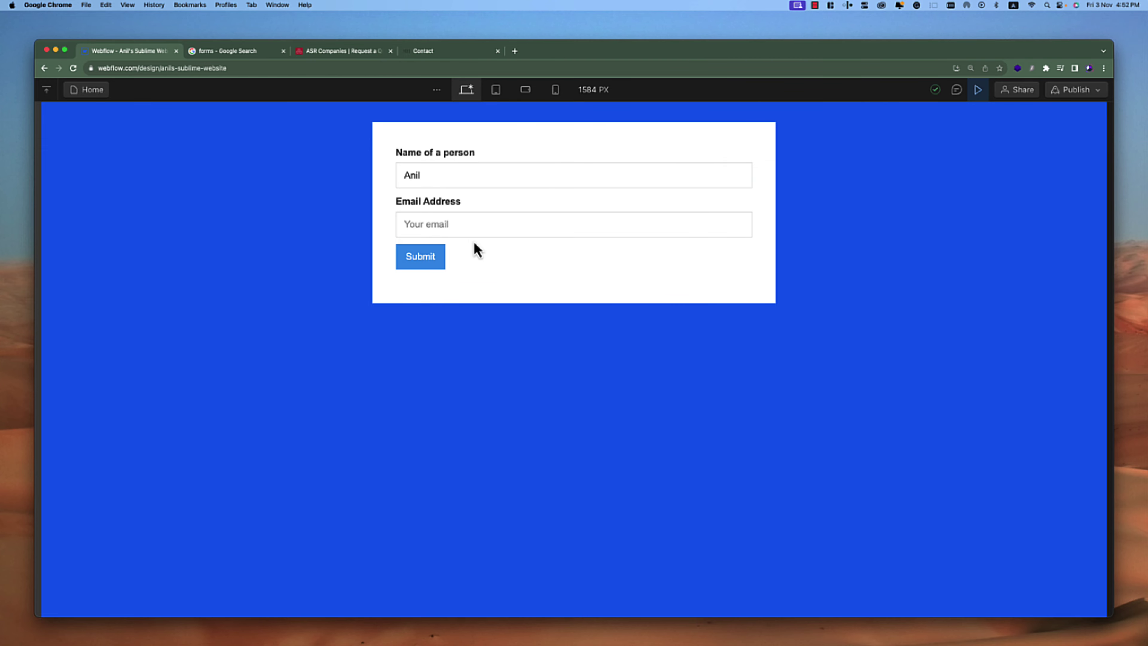
Submit with the email left empty to confirm the required-field warning appears
{"action": "left_click", "coordinate": [439, 266]}
{"action": "left_click", "coordinate": [650, 302]}
{"action": "left_click", "coordinate": [435, 257]}
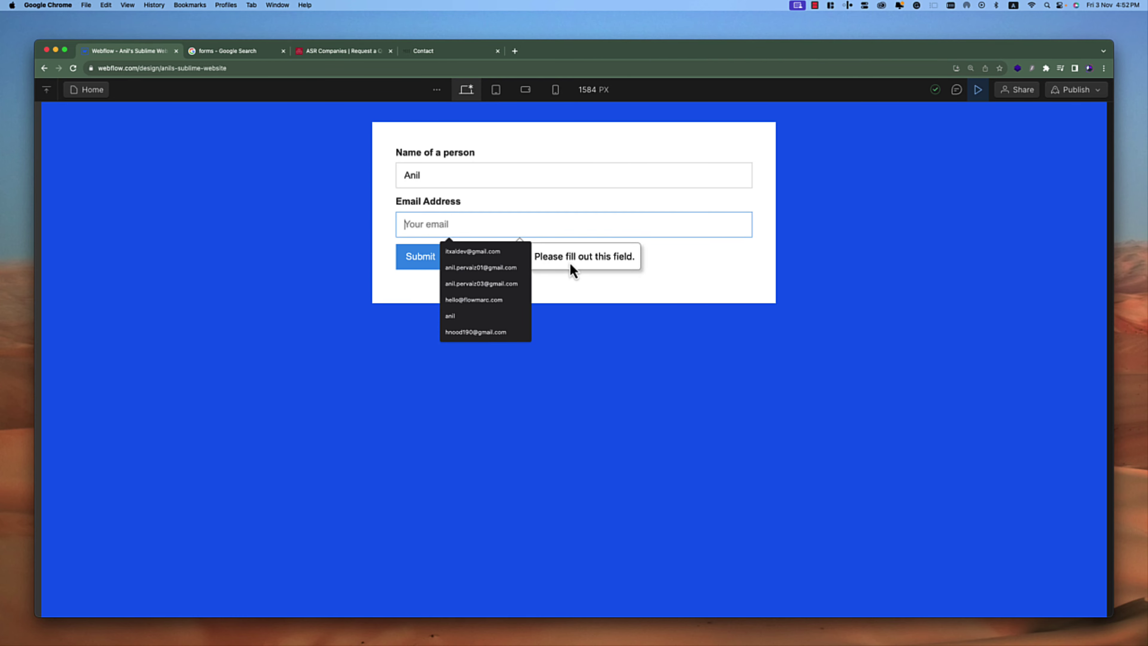
{"action": "left_click", "coordinate": [672, 263]}
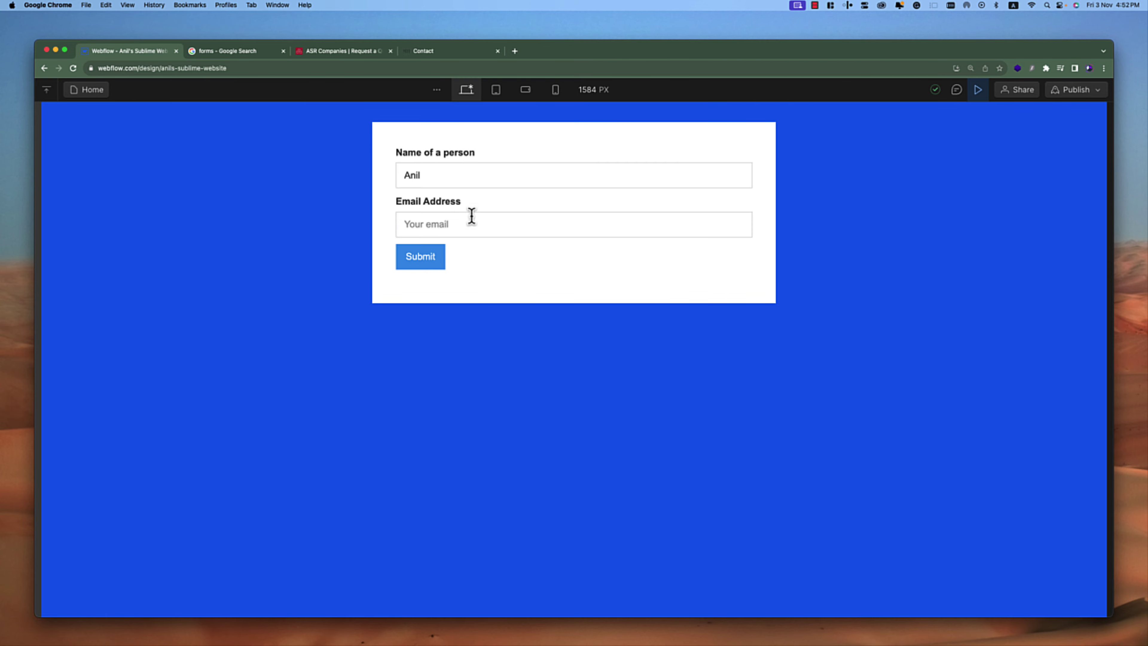
{"action": "left_click", "coordinate": [430, 226]}
{"action": "left_click", "coordinate": [636, 262]}
Turn on Autofocus for the email field and test it in Preview
{"action": "left_click", "coordinate": [978, 91]}
{"action": "left_click", "coordinate": [385, 205]}
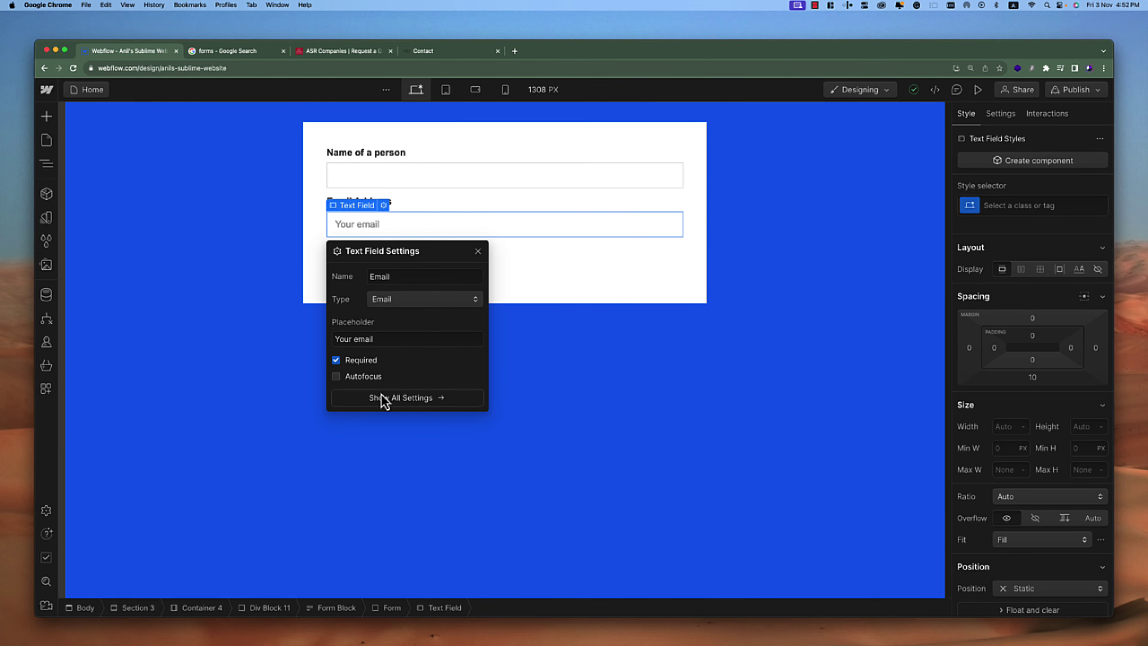
{"action": "left_click", "coordinate": [361, 377]}
{"action": "left_click", "coordinate": [605, 265]}
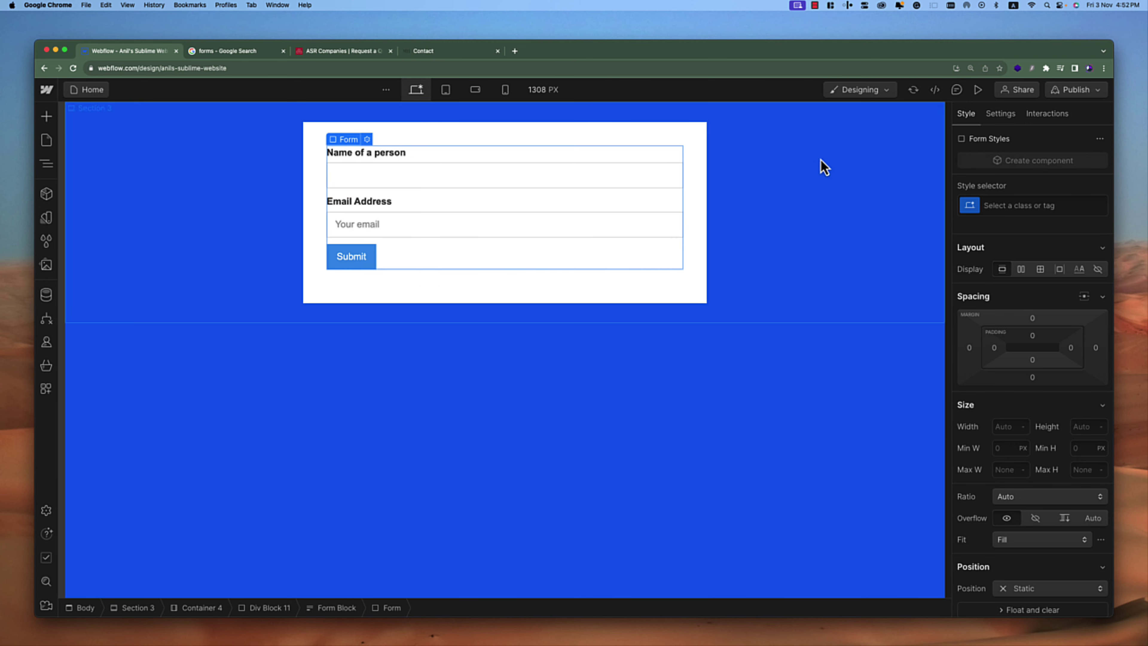
{"action": "left_click", "coordinate": [978, 89]}
{"action": "left_click", "coordinate": [475, 219]}
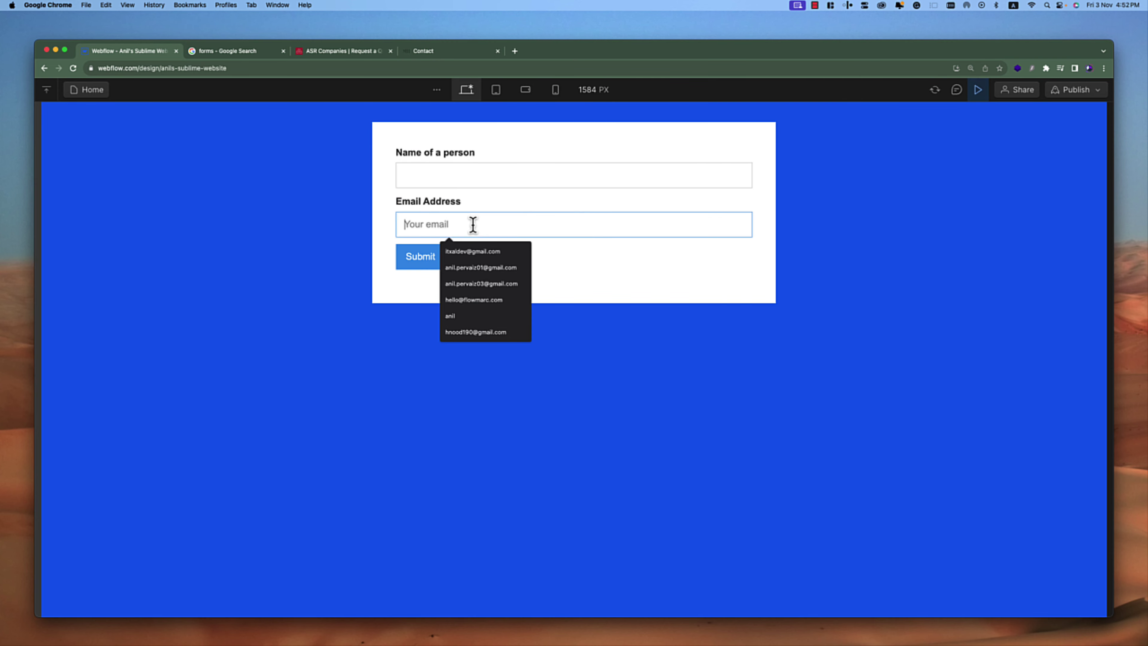
{"action": "left_click", "coordinate": [638, 283]}
{"action": "left_click", "coordinate": [982, 93]}
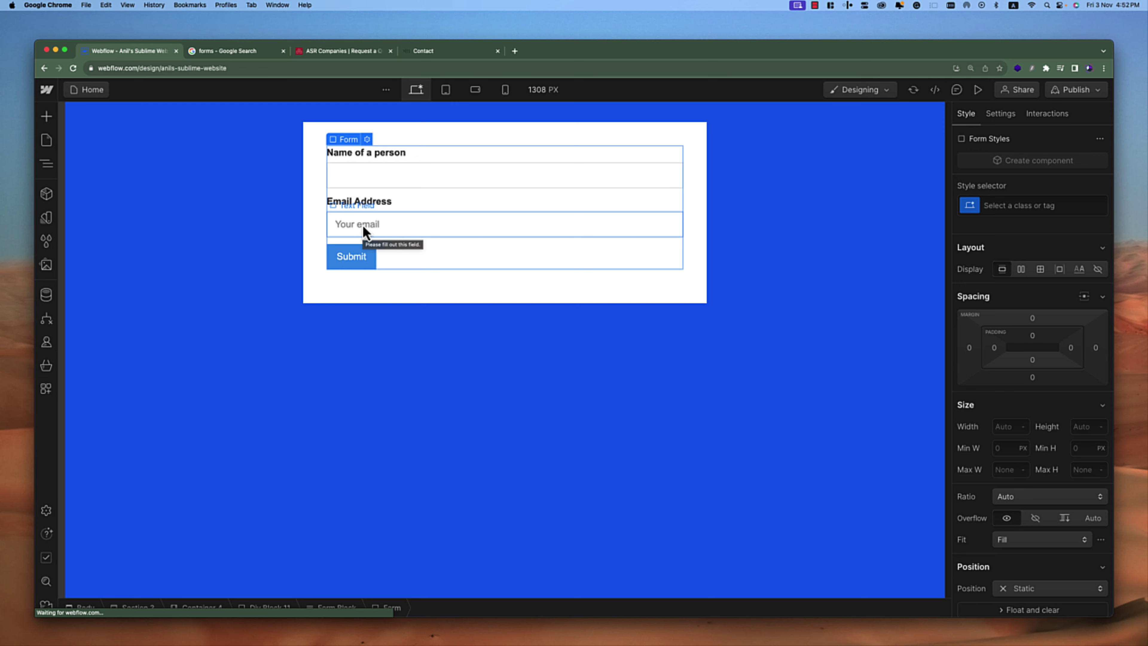
Turn the email field's Autofocus back off and select the whole form
{"action": "left_click", "coordinate": [387, 225]}
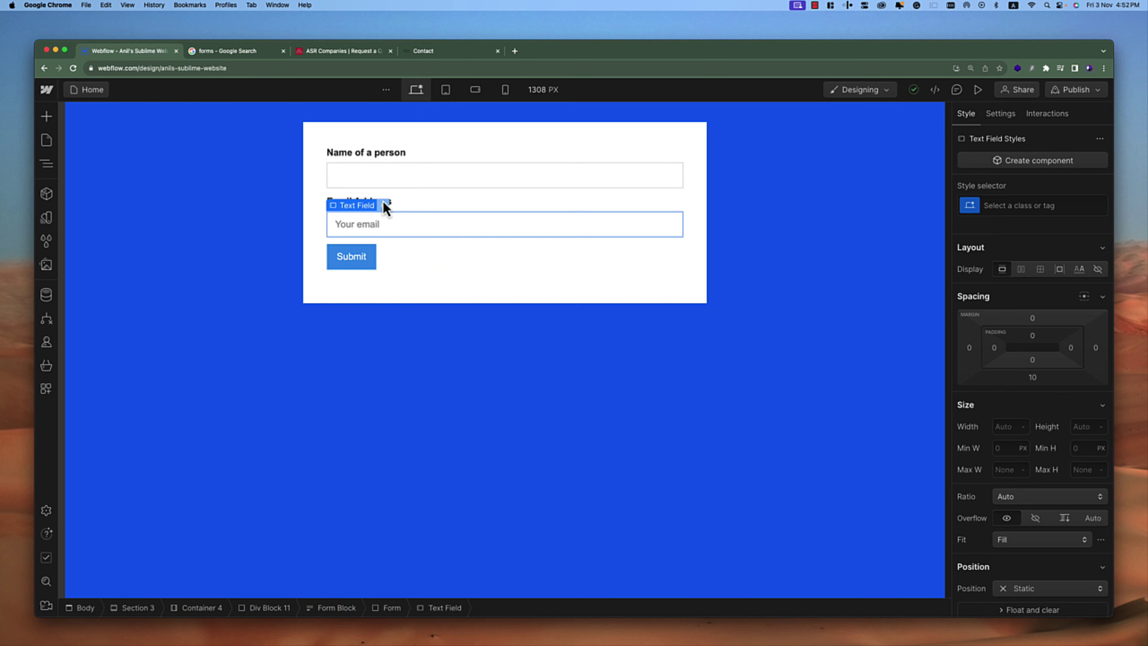
{"action": "left_click", "coordinate": [384, 205]}
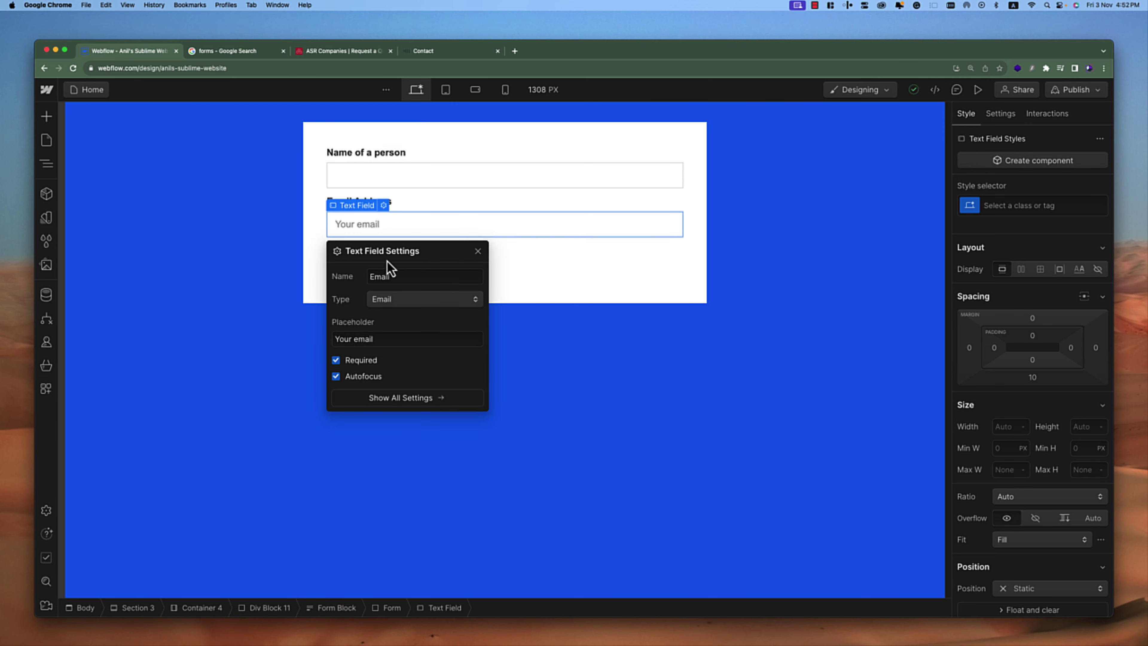
{"action": "left_click", "coordinate": [362, 378]}
{"action": "left_click", "coordinate": [536, 273]}
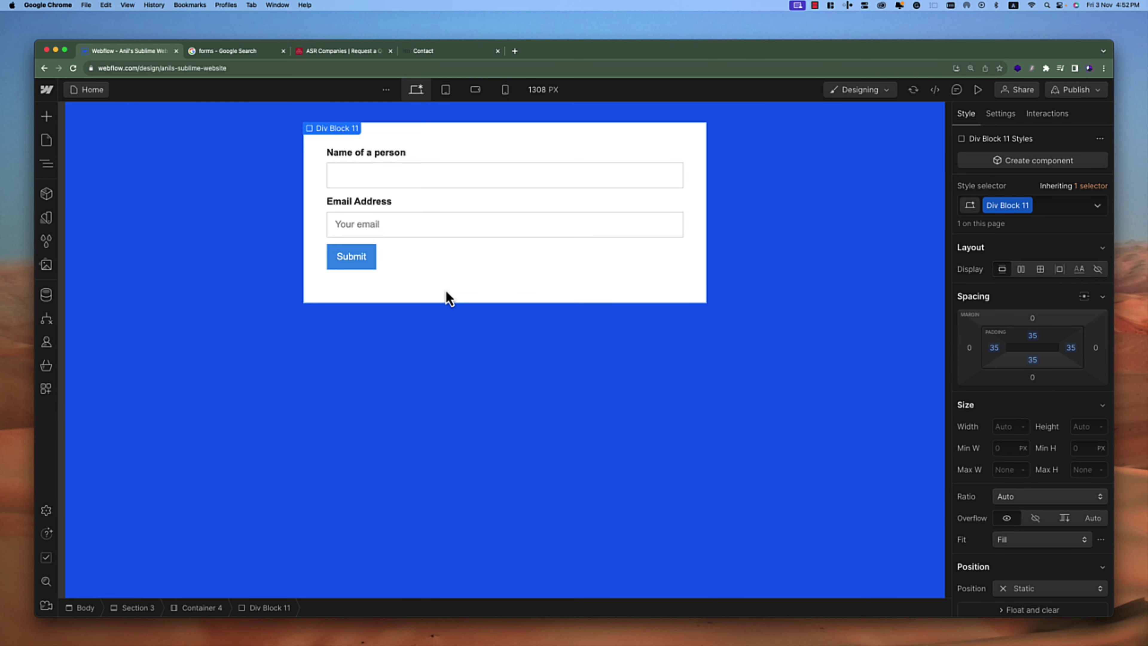
{"action": "left_click", "coordinate": [430, 256]}
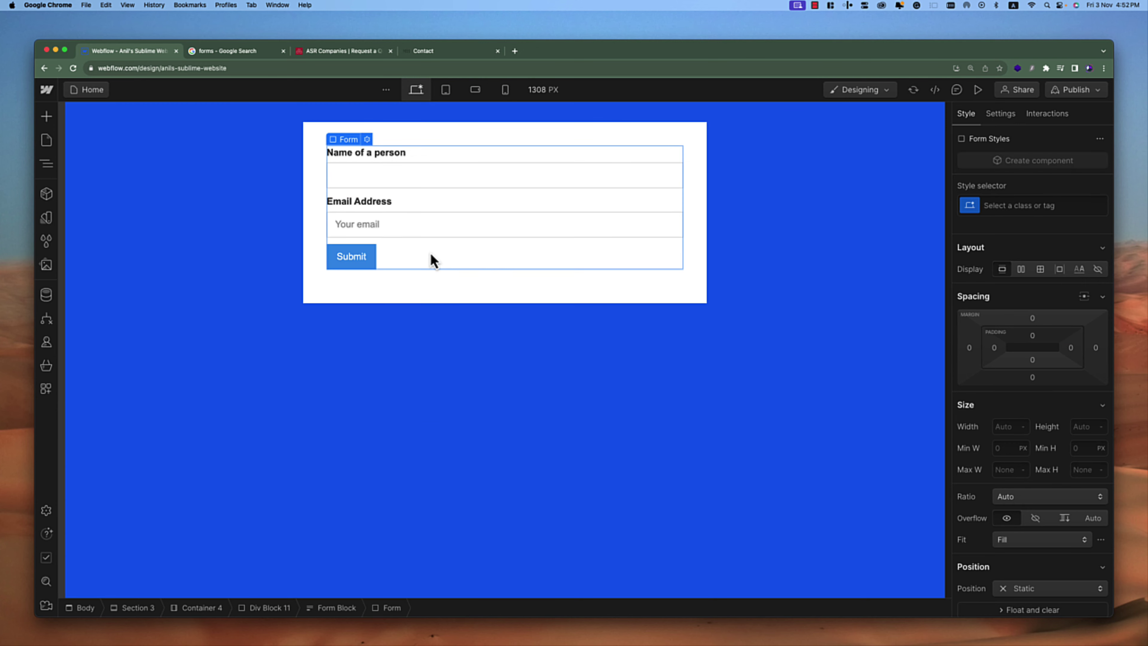
In Form Settings, keep Source as Default form and switch State to Success
{"action": "left_click", "coordinate": [367, 140]}
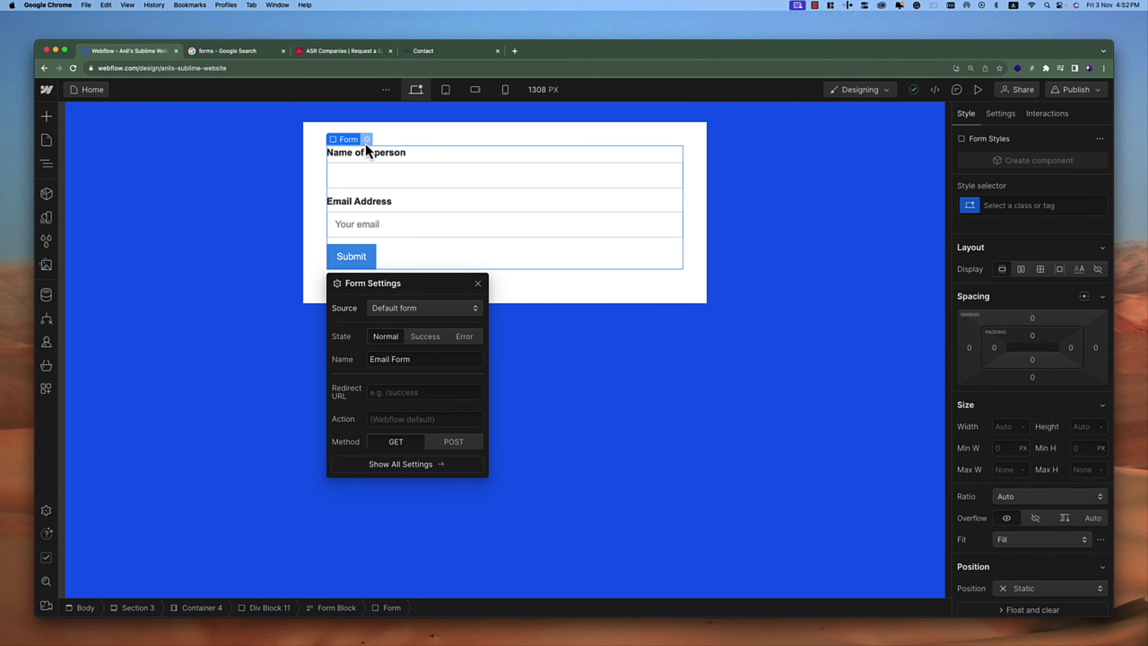
{"action": "left_click", "coordinate": [415, 309]}
{"action": "left_click", "coordinate": [415, 310]}
{"action": "left_click", "coordinate": [424, 336]}
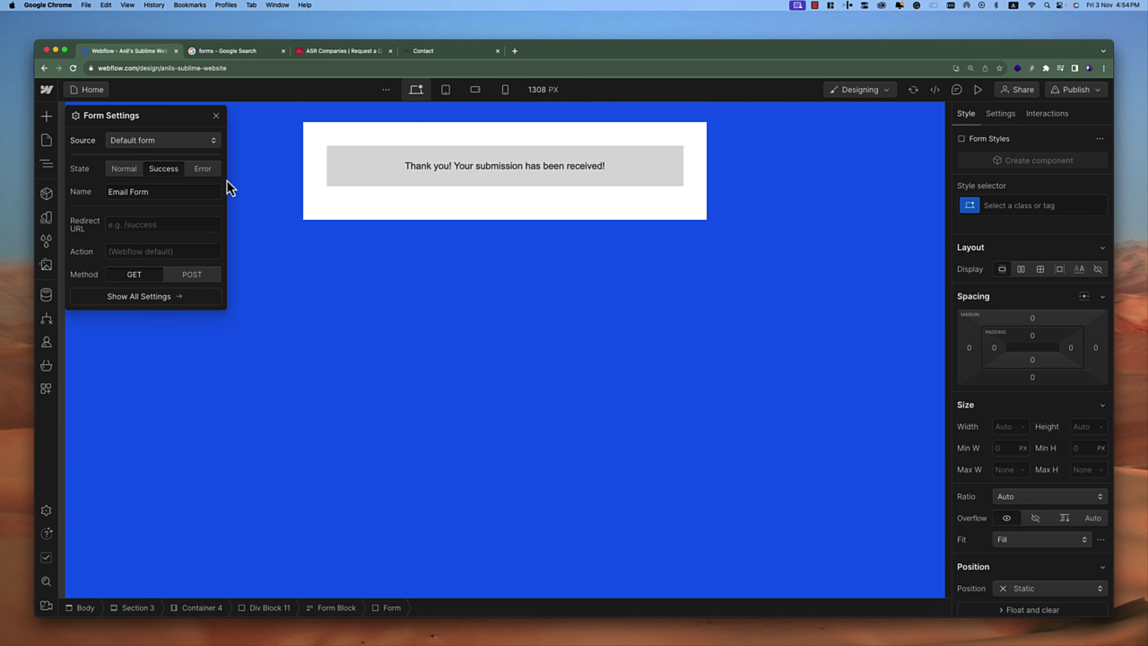
Select the success message and view its settings
{"action": "left_click", "coordinate": [348, 156]}
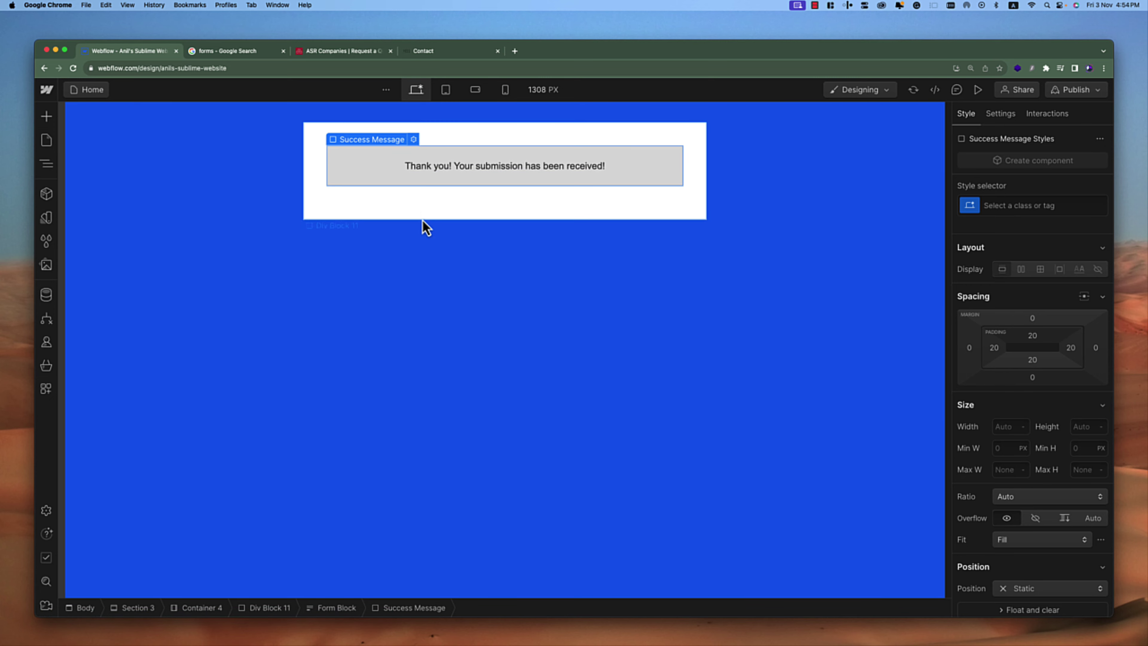
{"action": "left_click", "coordinate": [423, 204]}
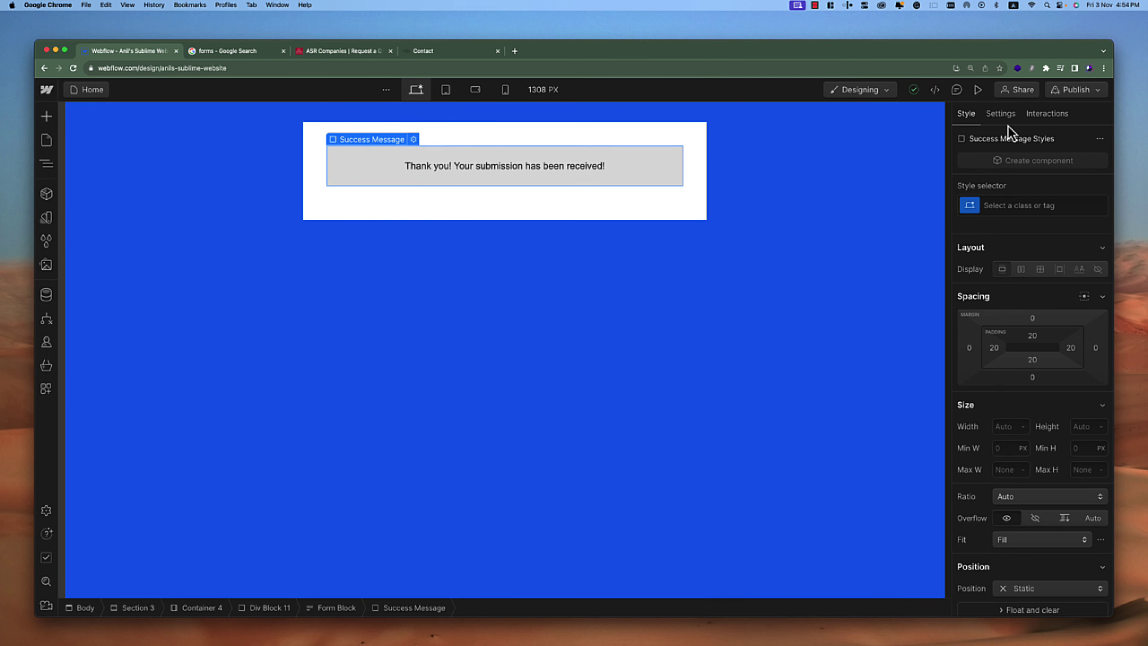
{"action": "left_click", "coordinate": [1001, 113]}
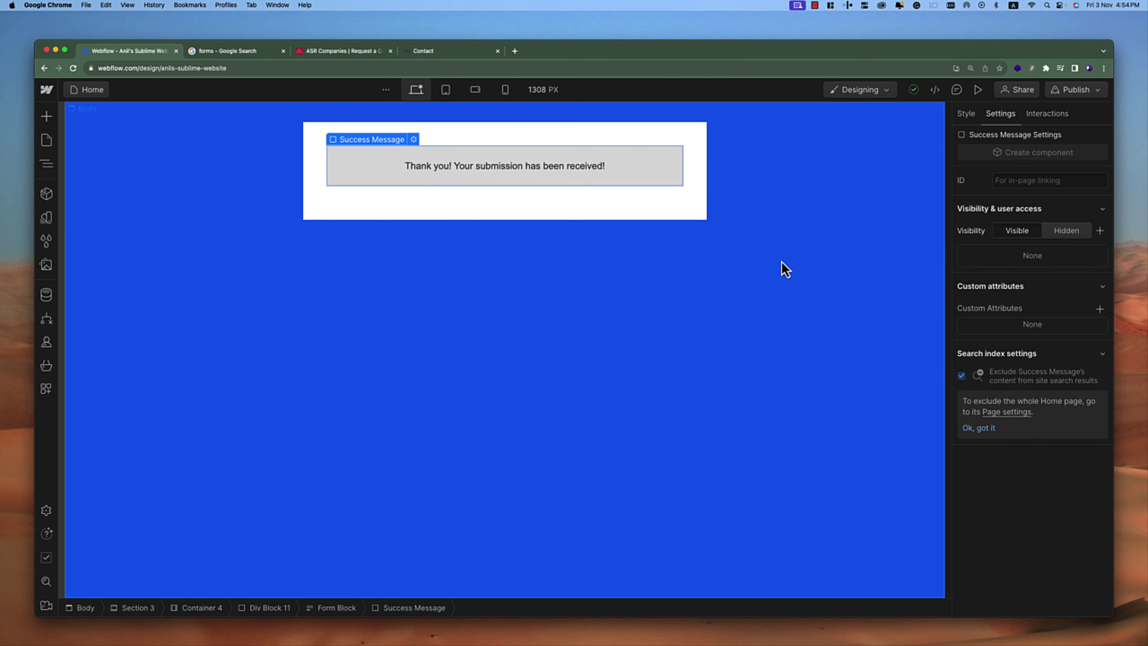
Open the Navigator and select the Email Form element to show its settings
{"action": "left_click", "coordinate": [207, 201]}
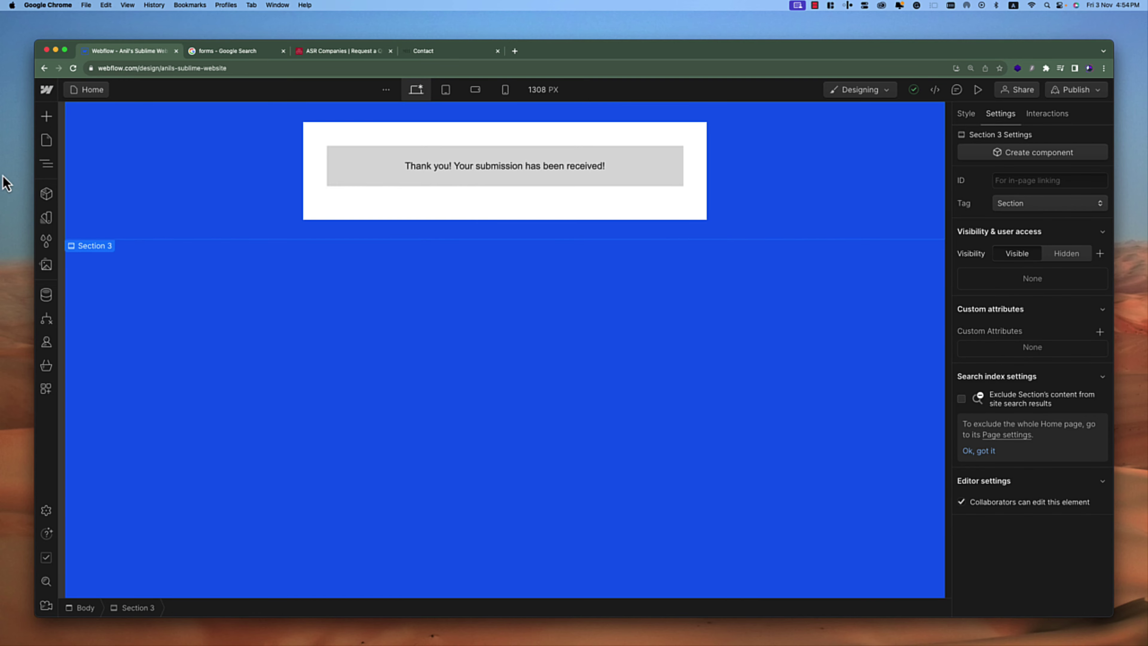
{"action": "left_click", "coordinate": [46, 163]}
{"action": "left_click", "coordinate": [149, 265]}
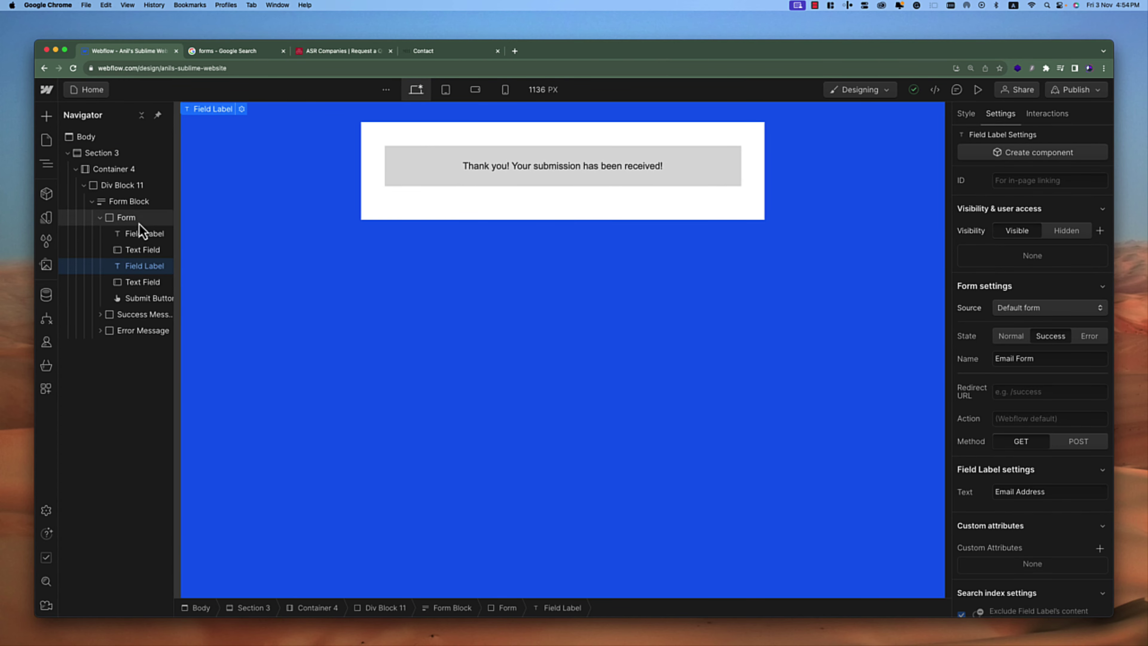
{"action": "left_click", "coordinate": [138, 220]}
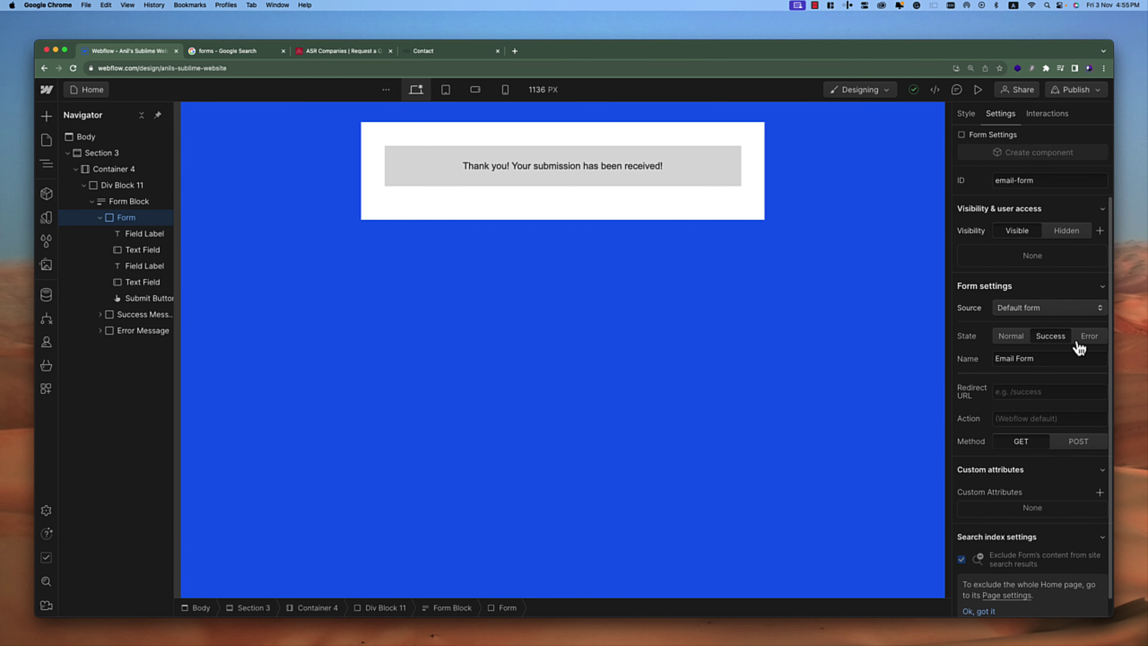
Switch the form to its Error state and inspect the error and success message elements
{"action": "left_click", "coordinate": [1089, 337]}
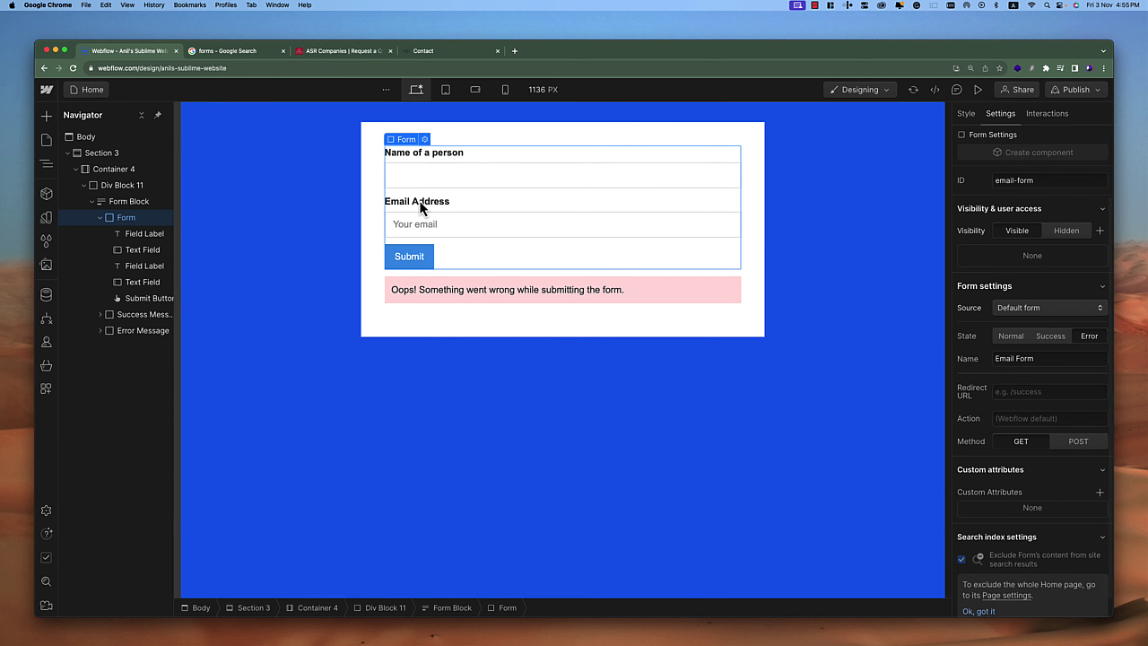
{"action": "left_click", "coordinate": [478, 283]}
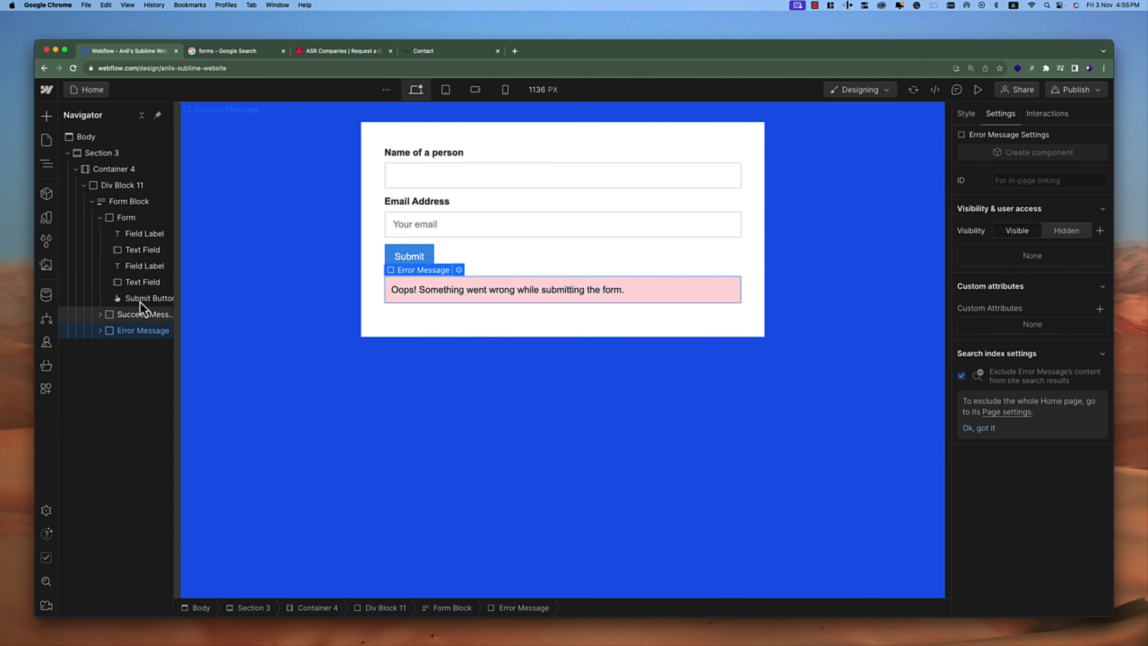
{"action": "left_click", "coordinate": [142, 316]}
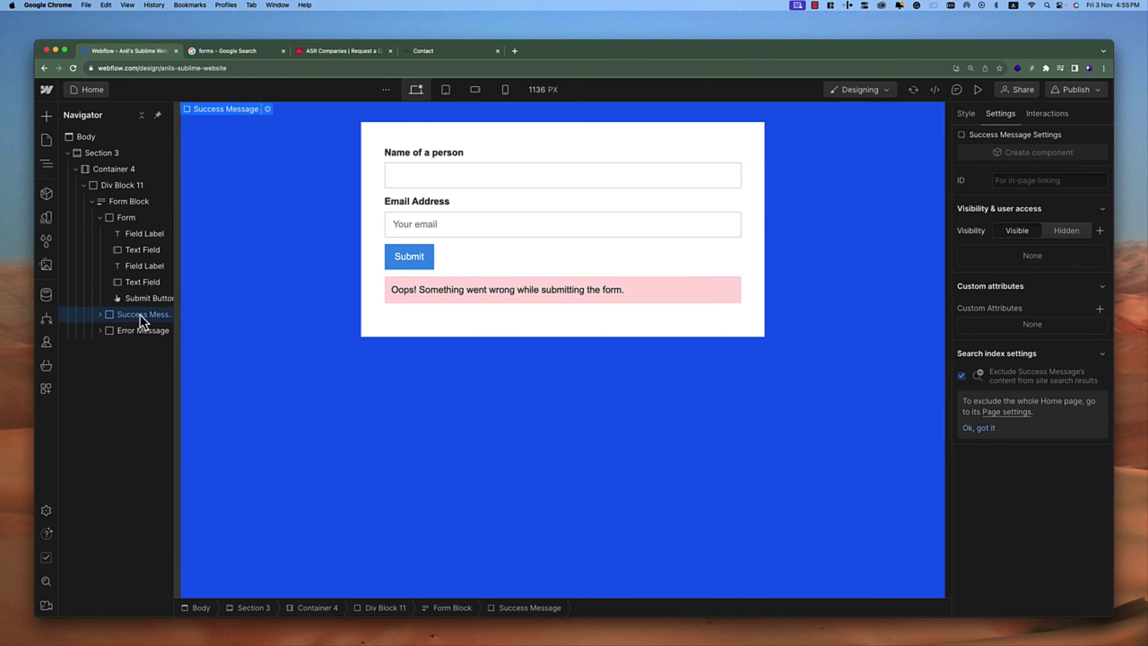
{"action": "left_click", "coordinate": [100, 315]}
{"action": "left_click", "coordinate": [515, 295]}
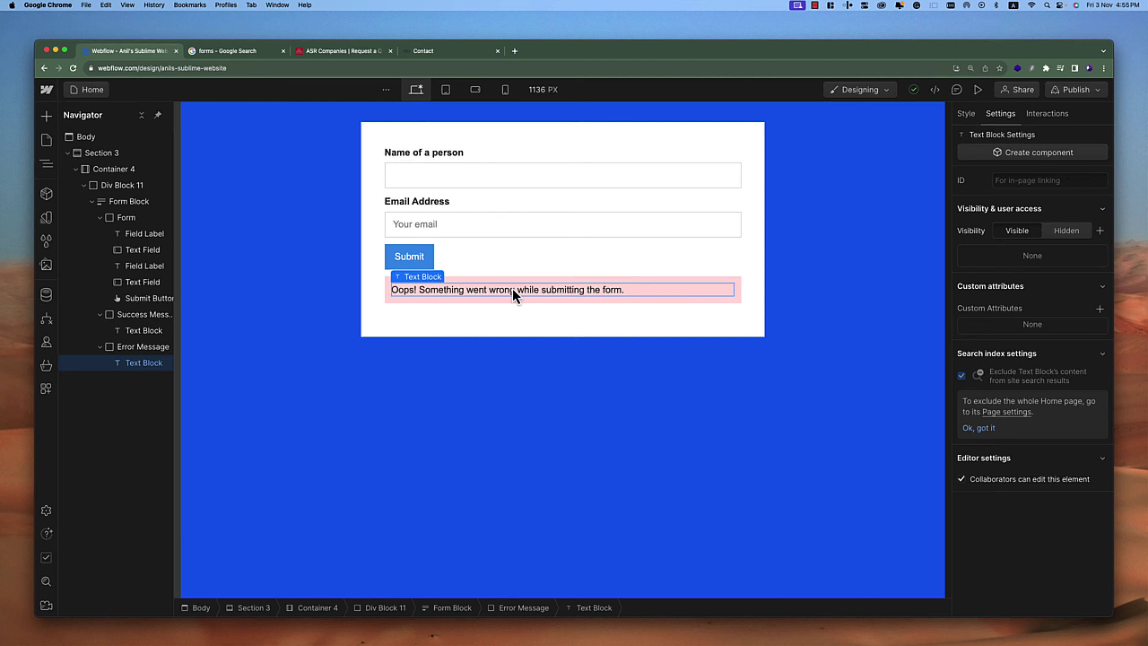
{"action": "left_click", "coordinate": [139, 316]}
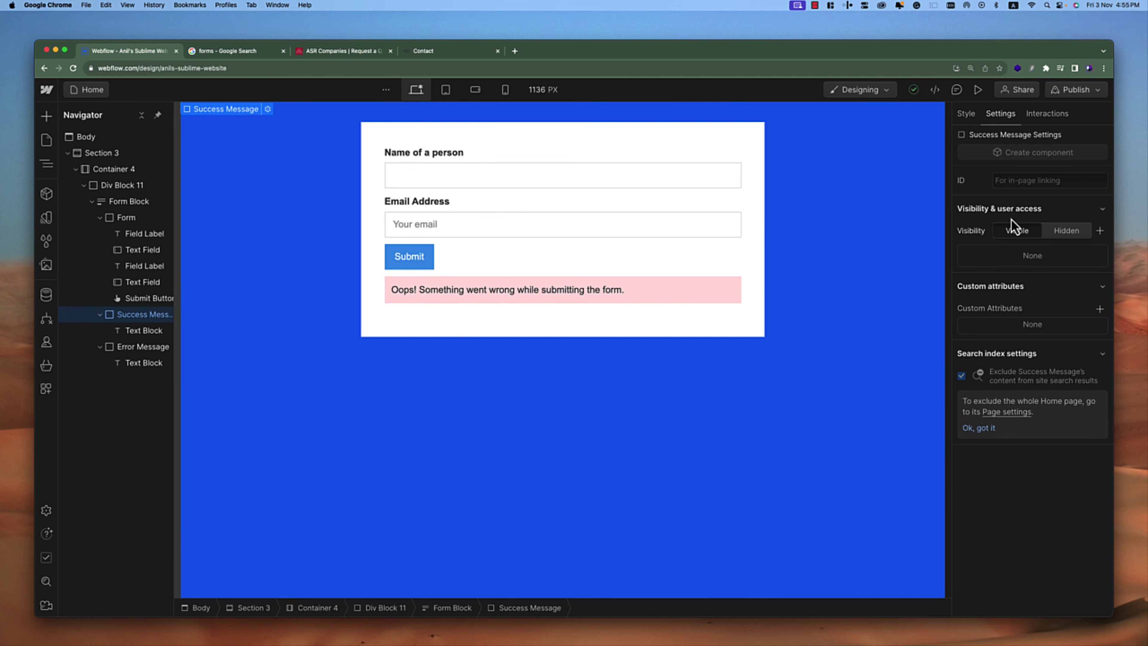
{"action": "left_click", "coordinate": [967, 114]}
{"action": "left_click", "coordinate": [1000, 114]}
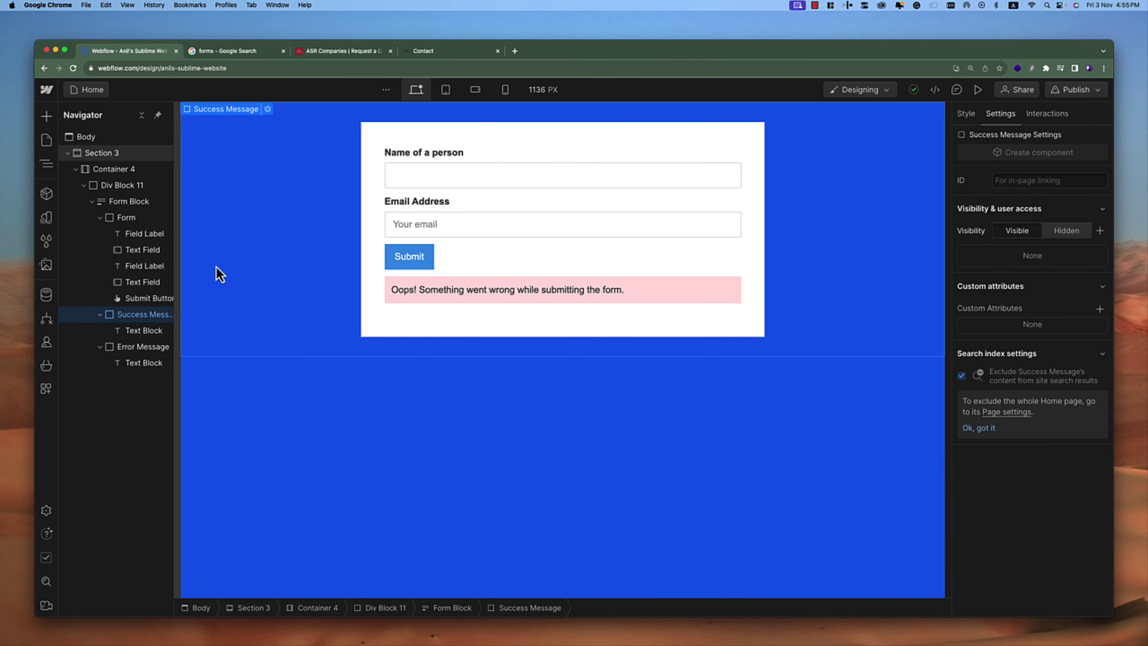
Select the Form Block and set its State back to Success
{"action": "left_click", "coordinate": [144, 218]}
{"action": "left_click", "coordinate": [129, 202]}
{"action": "left_click", "coordinate": [1047, 338]}
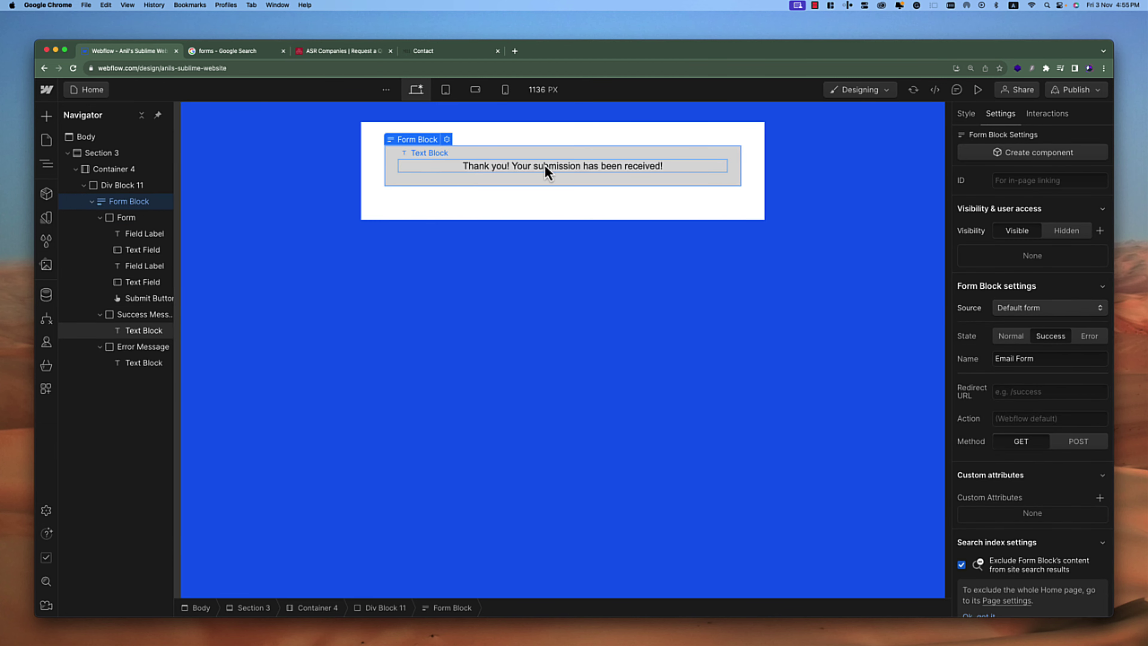
Set the success message's background colour to bright green #40ff00
{"action": "left_click", "coordinate": [129, 315]}
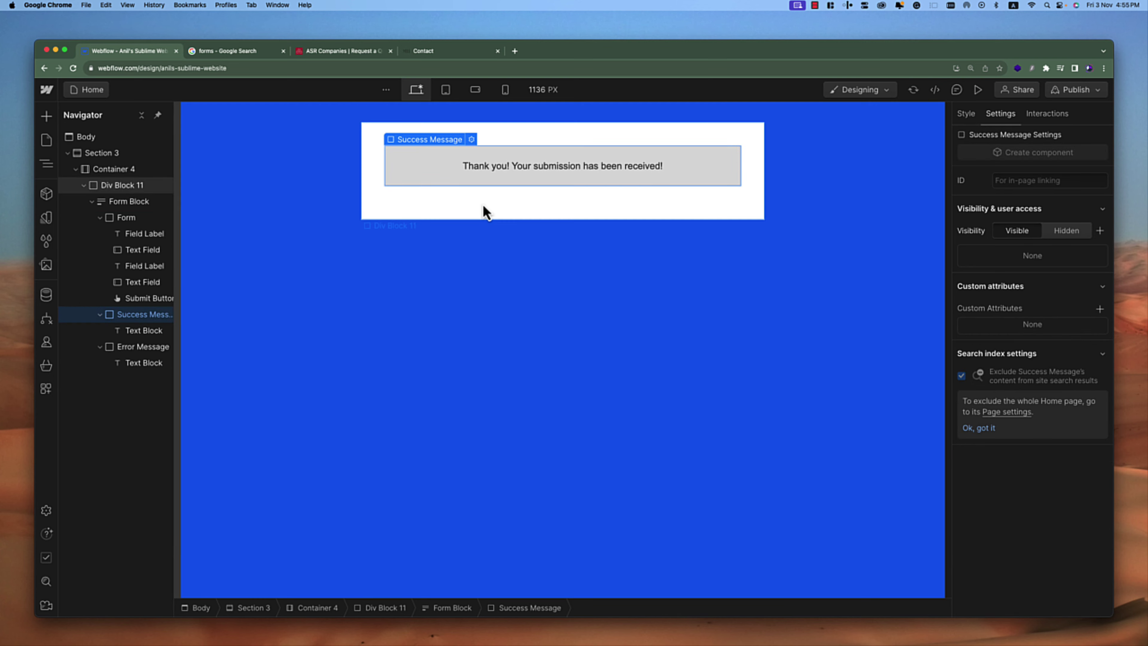
{"action": "left_click", "coordinate": [967, 113]}
{"action": "scroll", "coordinate": [1035, 443], "scroll_direction": "down", "scroll_amount": 10}
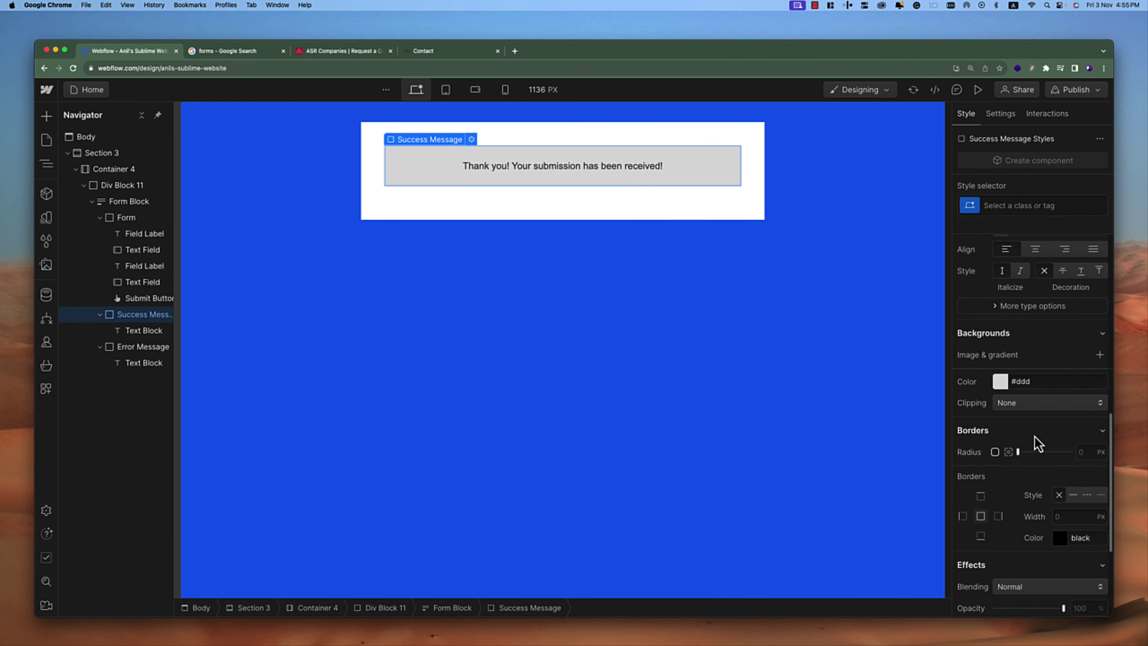
{"action": "scroll", "coordinate": [1035, 434], "scroll_direction": "up", "scroll_amount": 2}
{"action": "scroll", "coordinate": [1024, 439], "scroll_direction": "down", "scroll_amount": 3}
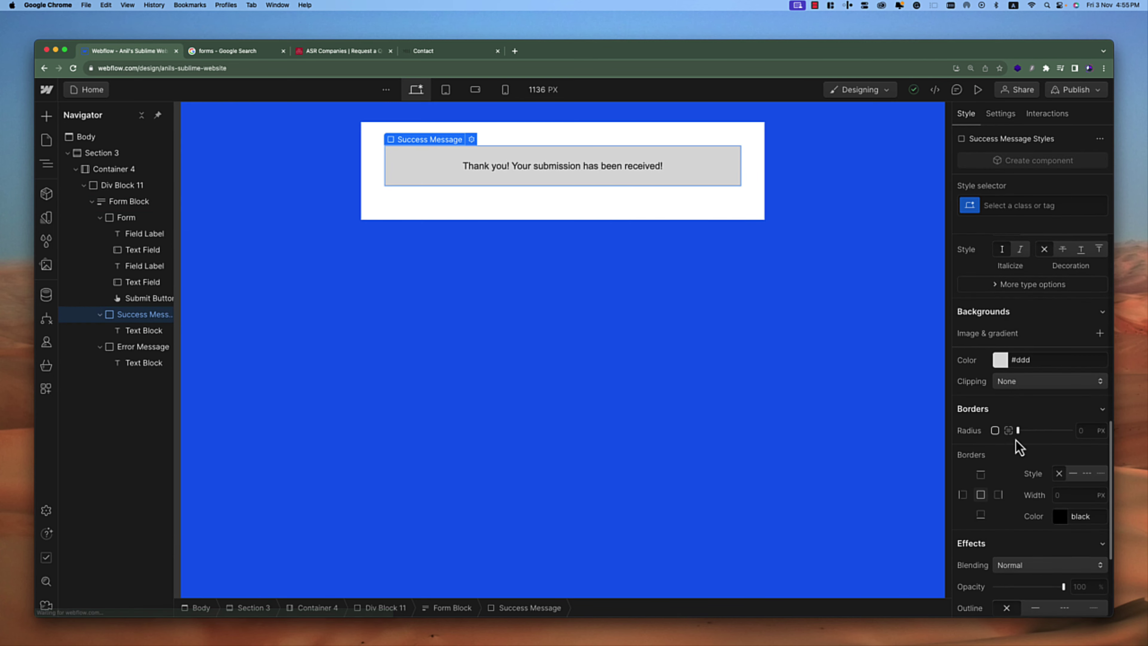
{"action": "left_click", "coordinate": [1000, 360]}
{"action": "left_click_drag", "start_coordinate": [1062, 428], "coordinate": [1118, 355]}
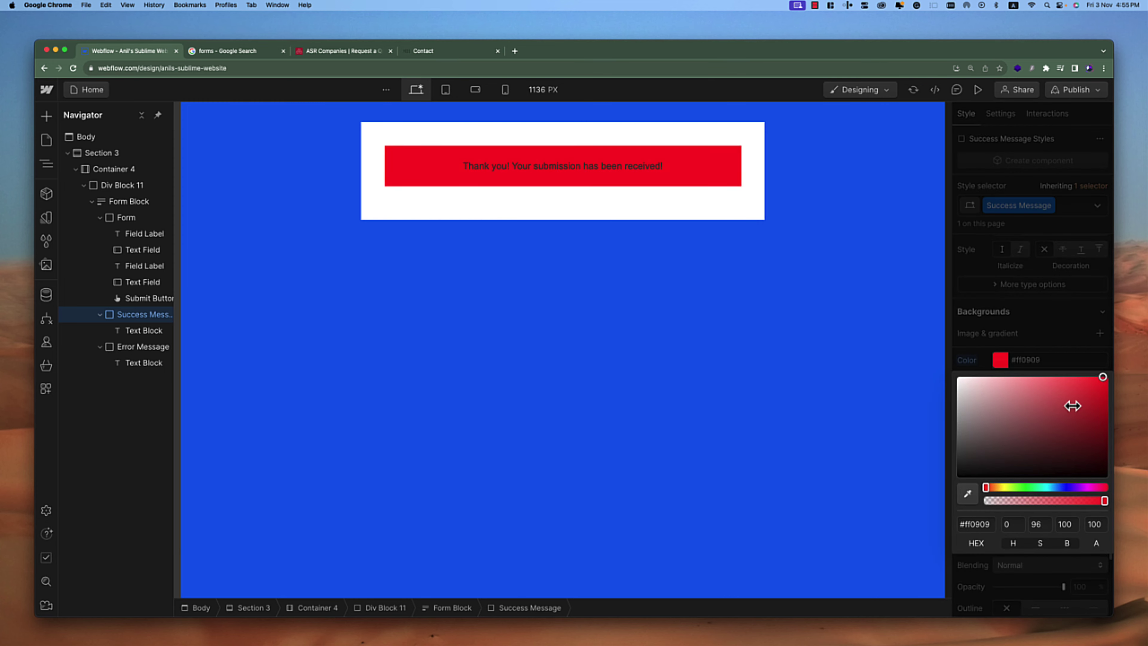
{"action": "left_click_drag", "start_coordinate": [1073, 405], "coordinate": [1064, 357]}
{"action": "left_click", "coordinate": [1022, 487]}
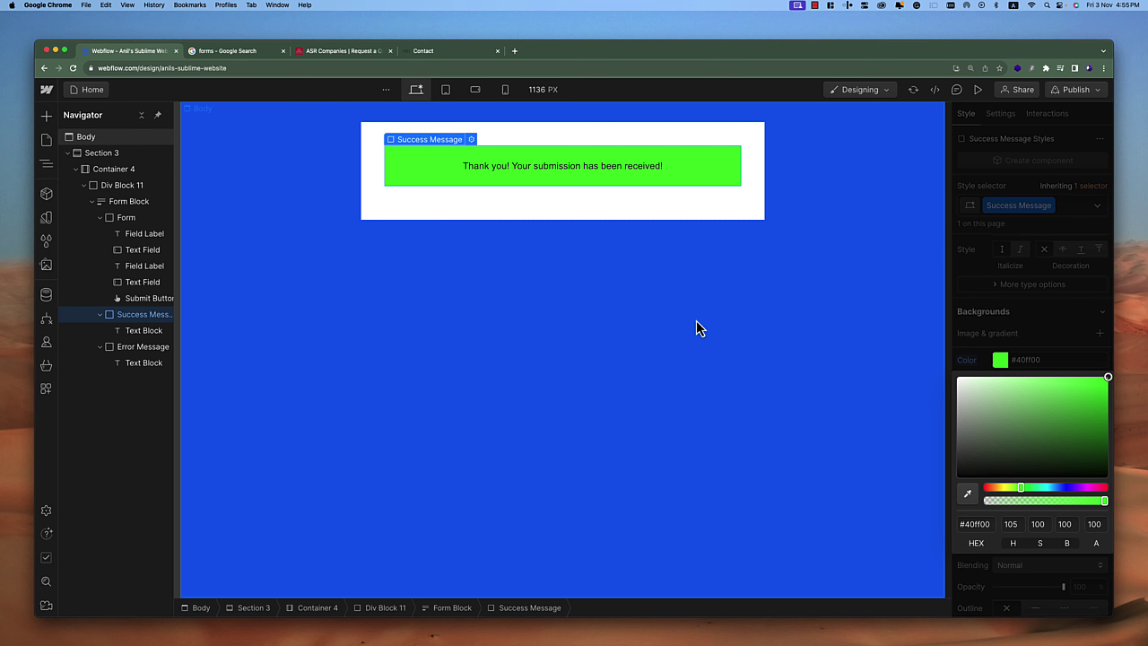
{"action": "left_click", "coordinate": [145, 347]}
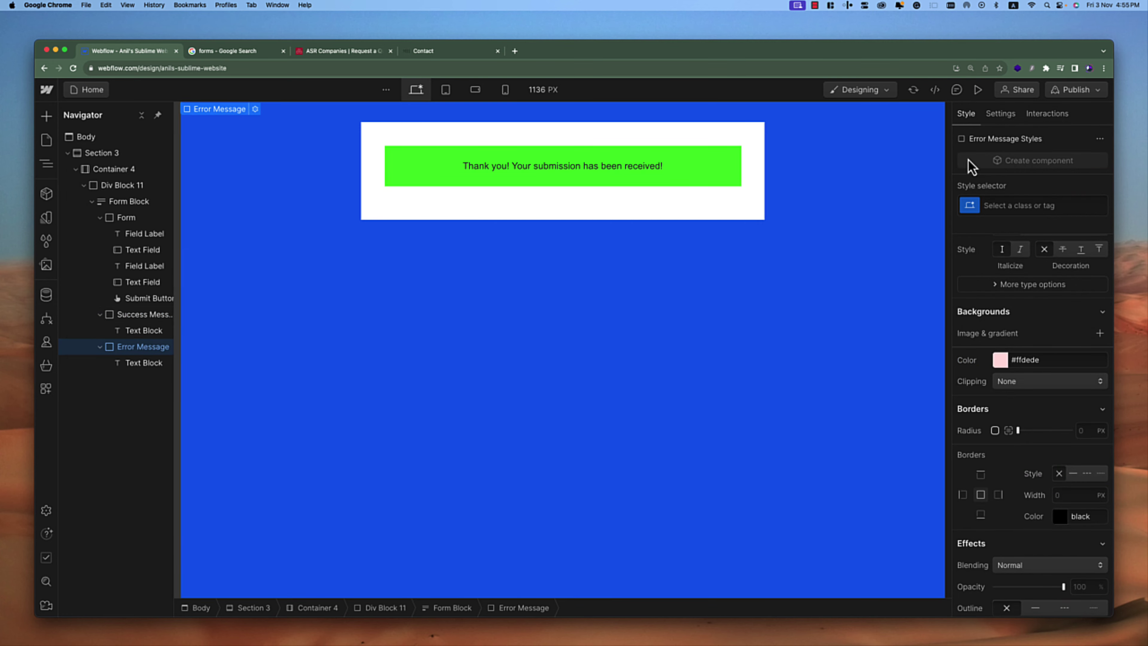
Select the form and switch its State to Error
{"action": "left_click", "coordinate": [125, 218]}
{"action": "left_click", "coordinate": [1000, 118]}
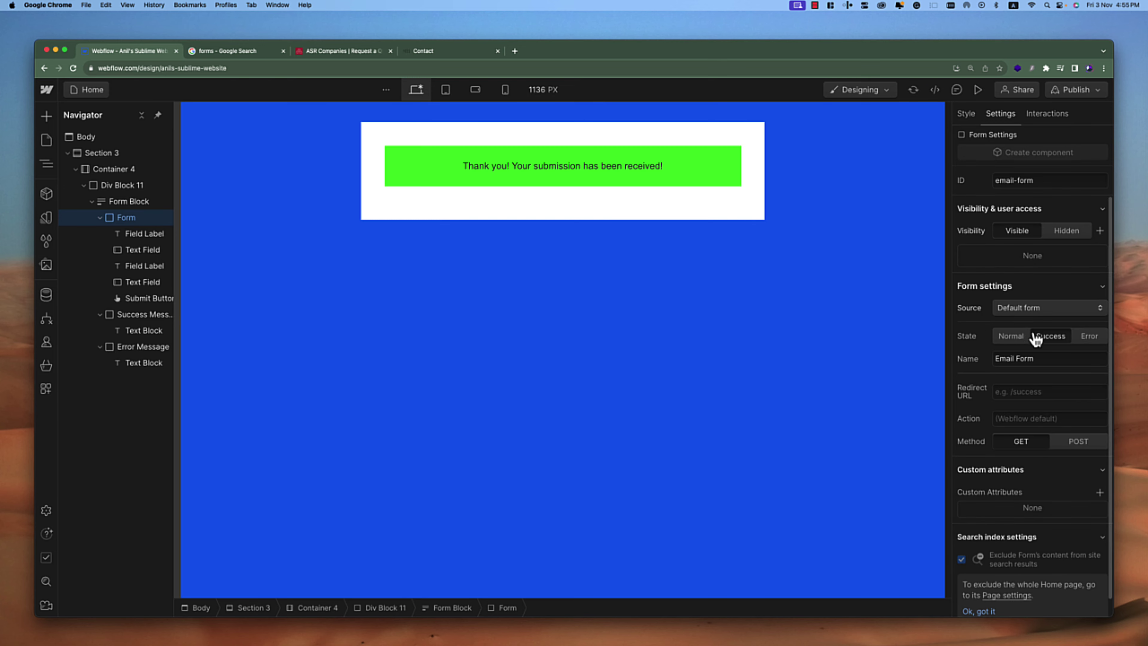
{"action": "left_click", "coordinate": [1087, 336]}
Set the error message text's typography colour to red #fb0000
{"action": "left_click", "coordinate": [127, 349]}
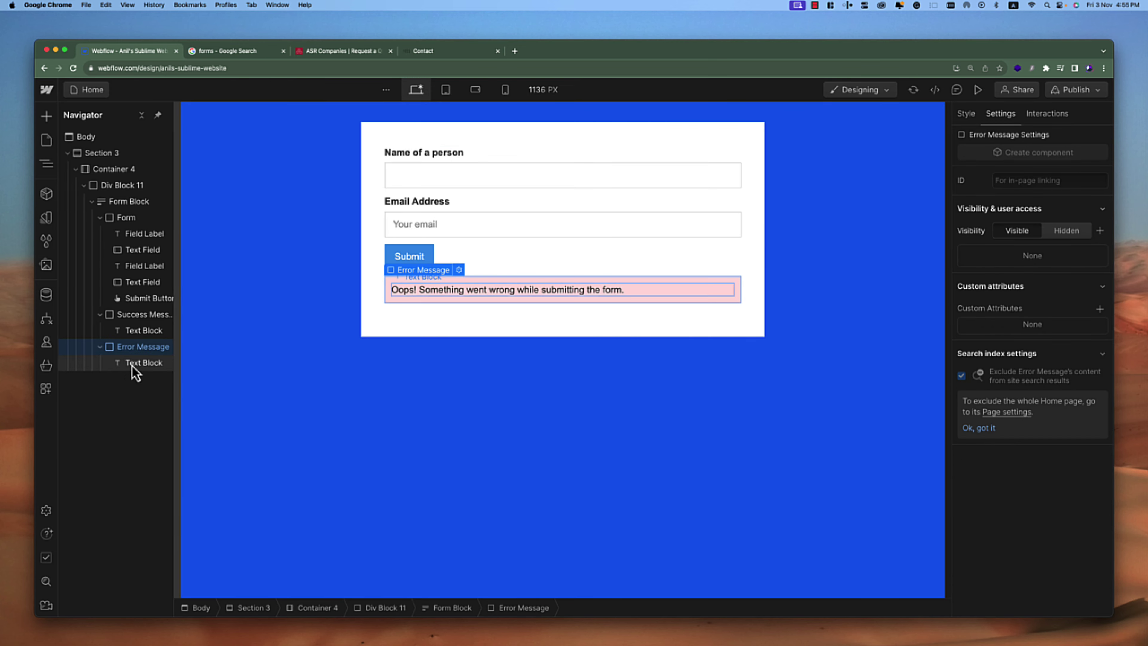
{"action": "left_click", "coordinate": [132, 363]}
{"action": "left_click", "coordinate": [968, 115]}
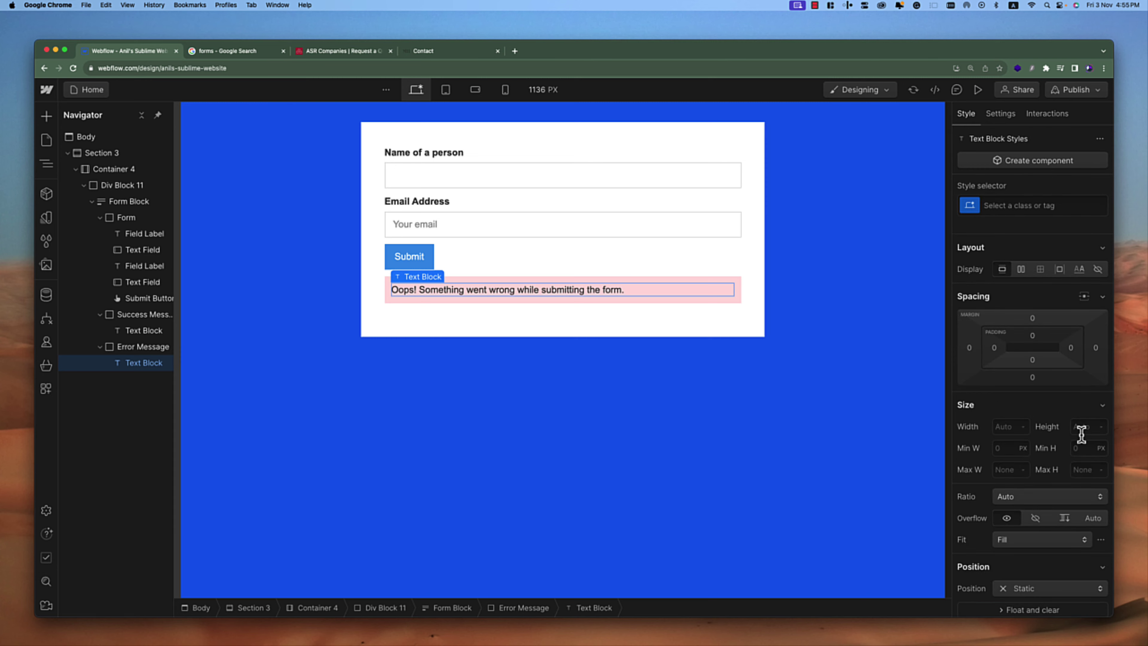
{"action": "scroll", "coordinate": [1082, 435], "scroll_direction": "down", "scroll_amount": 5}
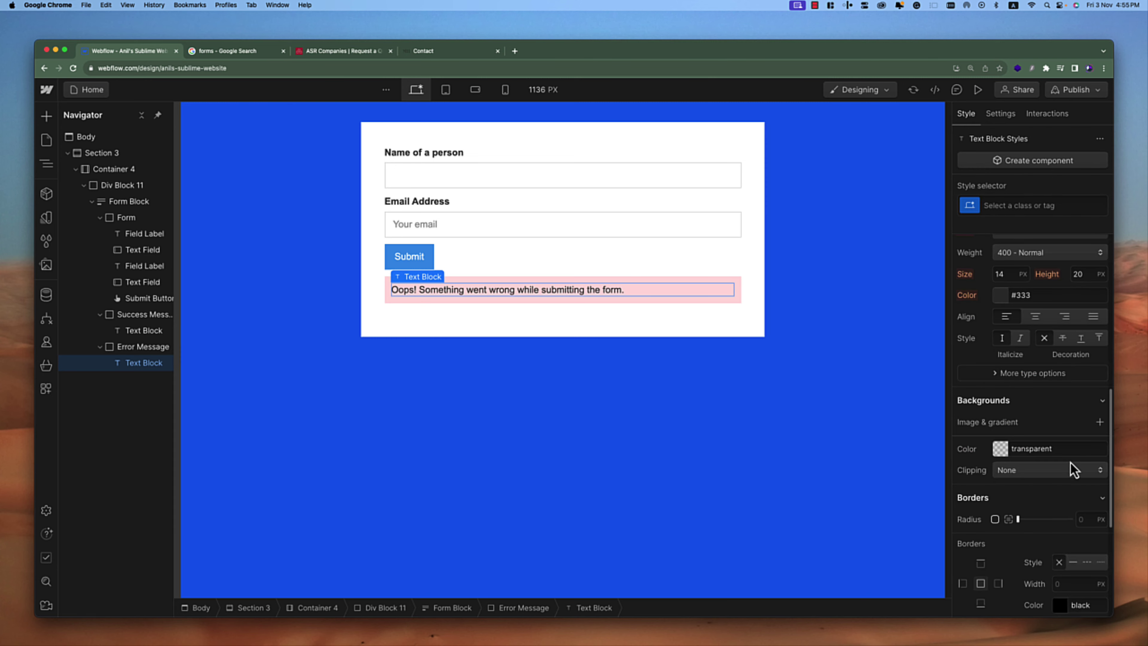
{"action": "left_click", "coordinate": [1006, 307]}
{"action": "left_click_drag", "start_coordinate": [1081, 337], "coordinate": [1108, 314]}
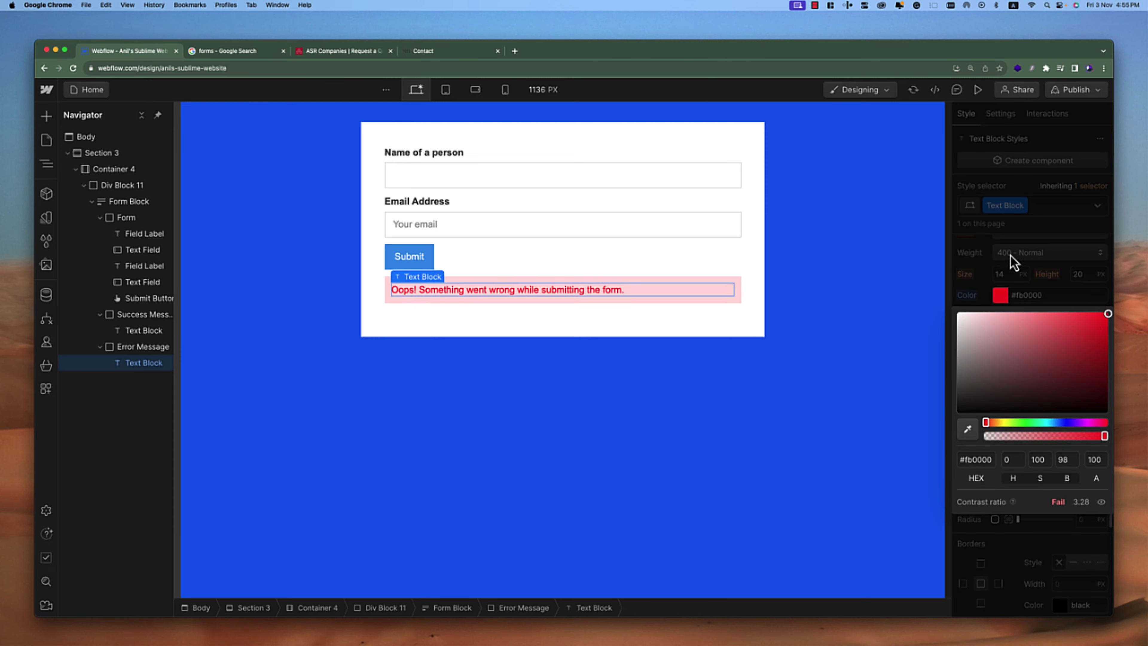
{"action": "left_click", "coordinate": [1012, 261]}
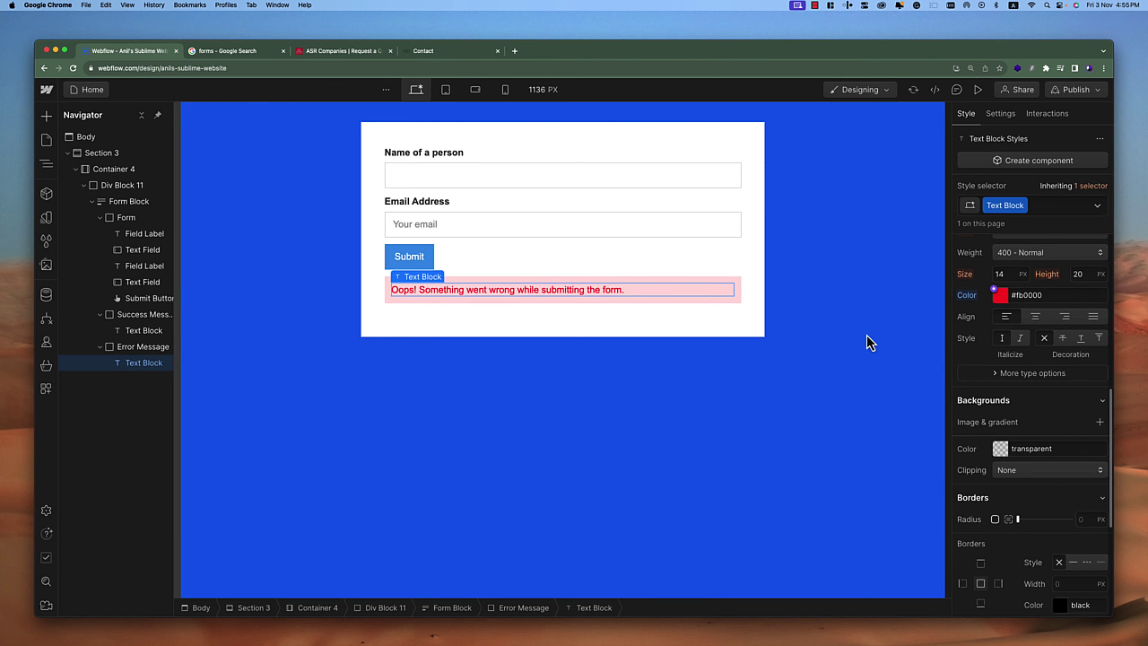
{"action": "left_click", "coordinate": [839, 324]}
{"action": "left_click", "coordinate": [771, 477]}
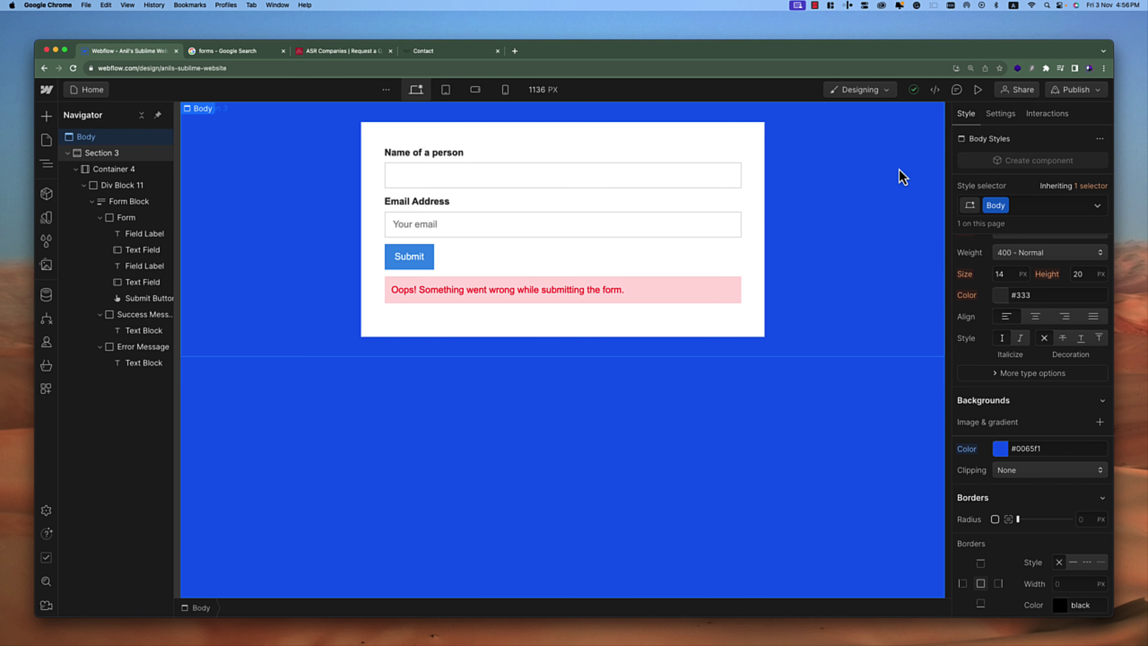
Publish the site to its webflow.io staging domain and open the live site in a new tab
{"action": "left_click", "coordinate": [978, 90]}
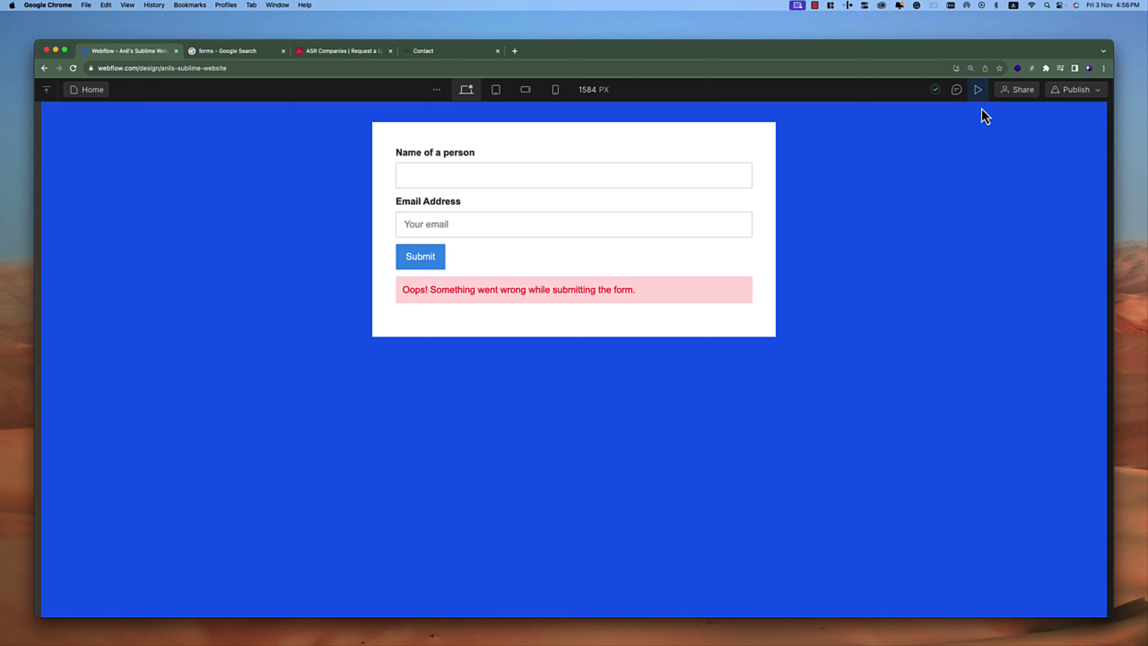
{"action": "left_click", "coordinate": [978, 89]}
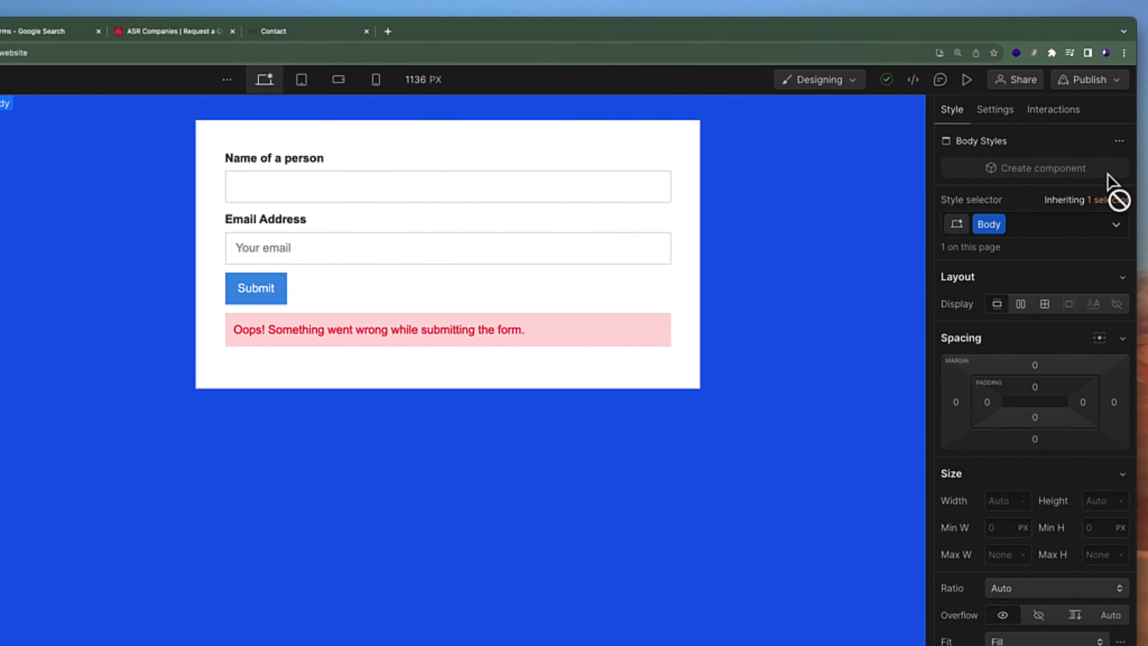
{"action": "left_click", "coordinate": [1116, 86]}
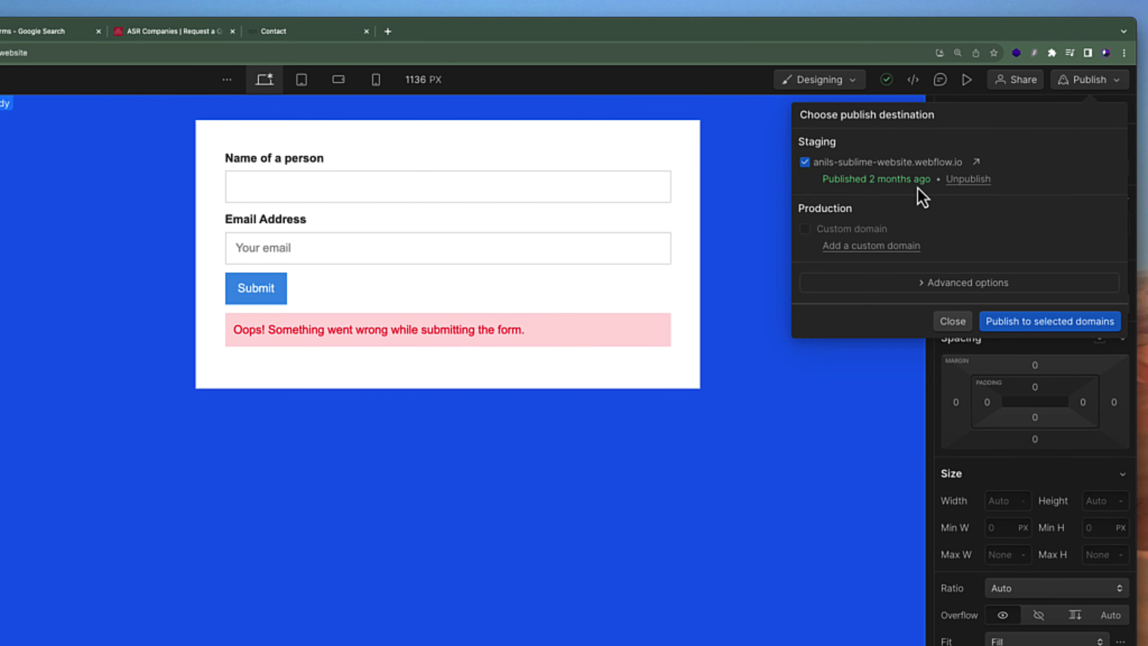
{"action": "left_click", "coordinate": [1024, 325]}
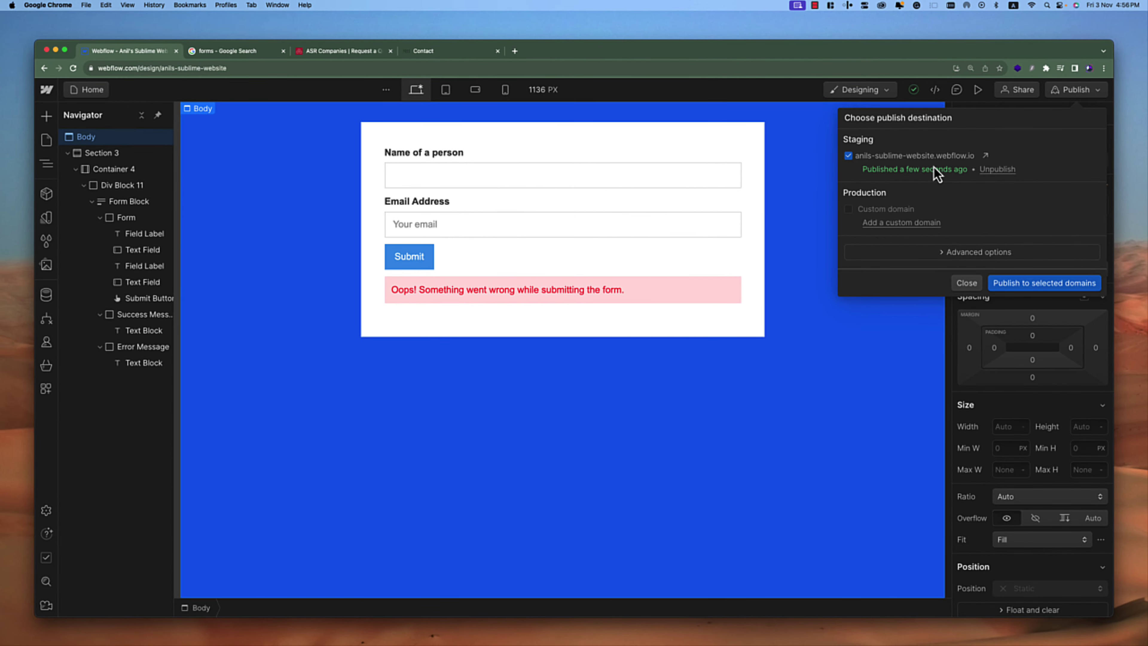
{"action": "left_click", "coordinate": [987, 158]}
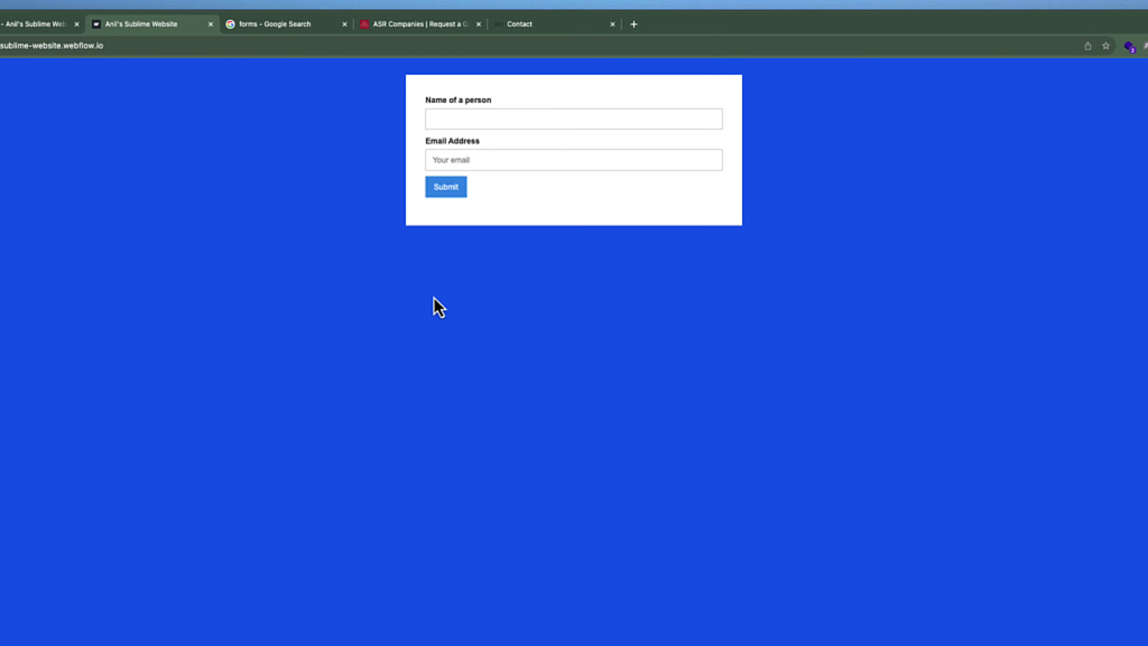
Enter a sample name and an incomplete email, then submit to trigger the validation warning
{"action": "left_click", "coordinate": [505, 120]}
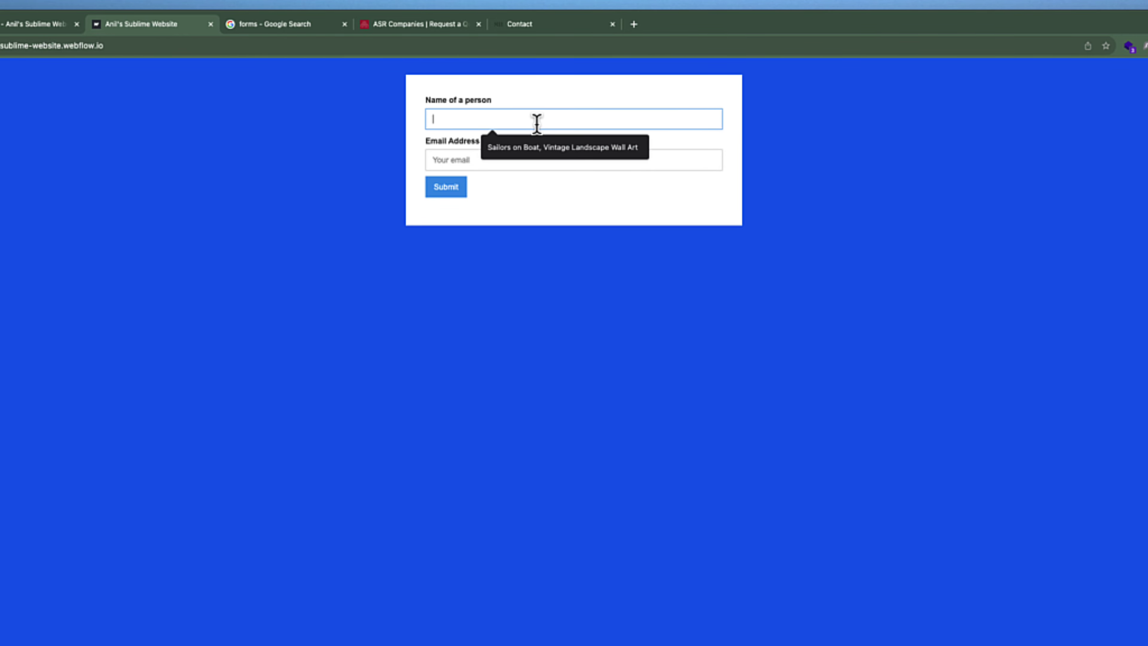
{"action": "type", "text": "Anil"}
{"action": "left_click", "coordinate": [542, 158]}
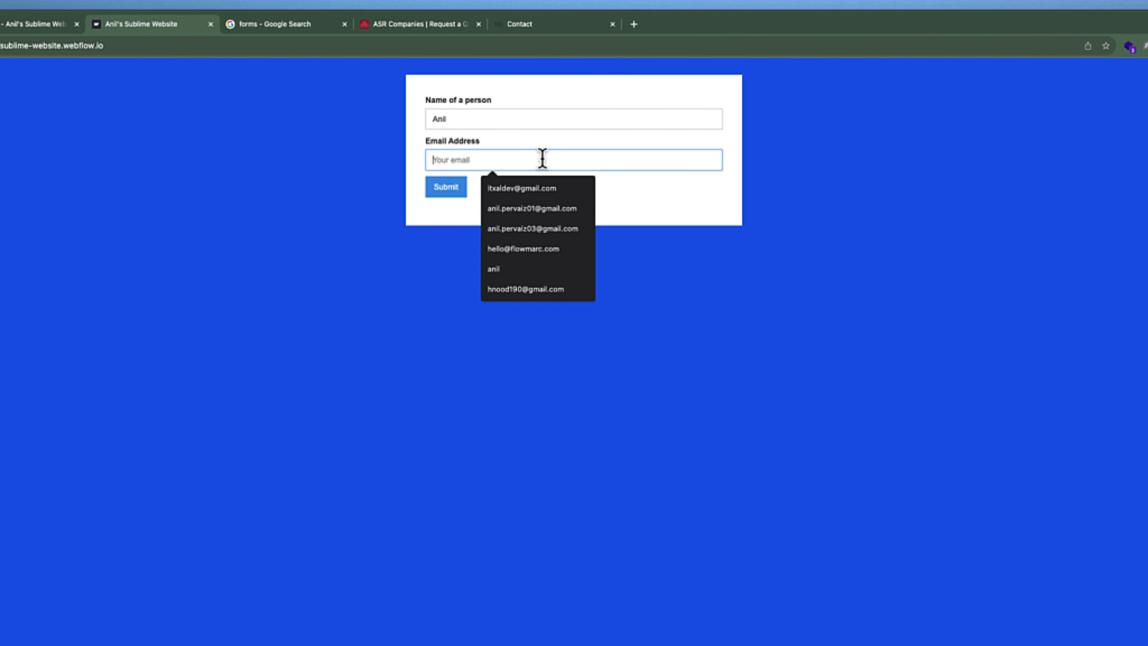
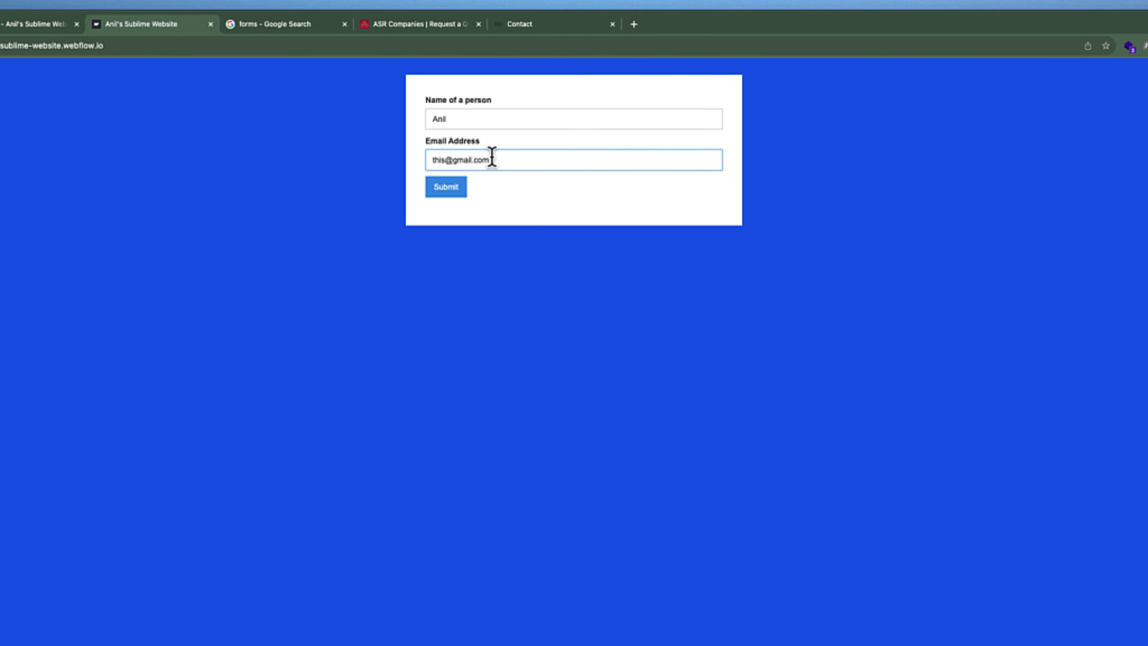
{"action": "left_click", "coordinate": [453, 160]}
{"action": "left_click", "coordinate": [529, 211]}
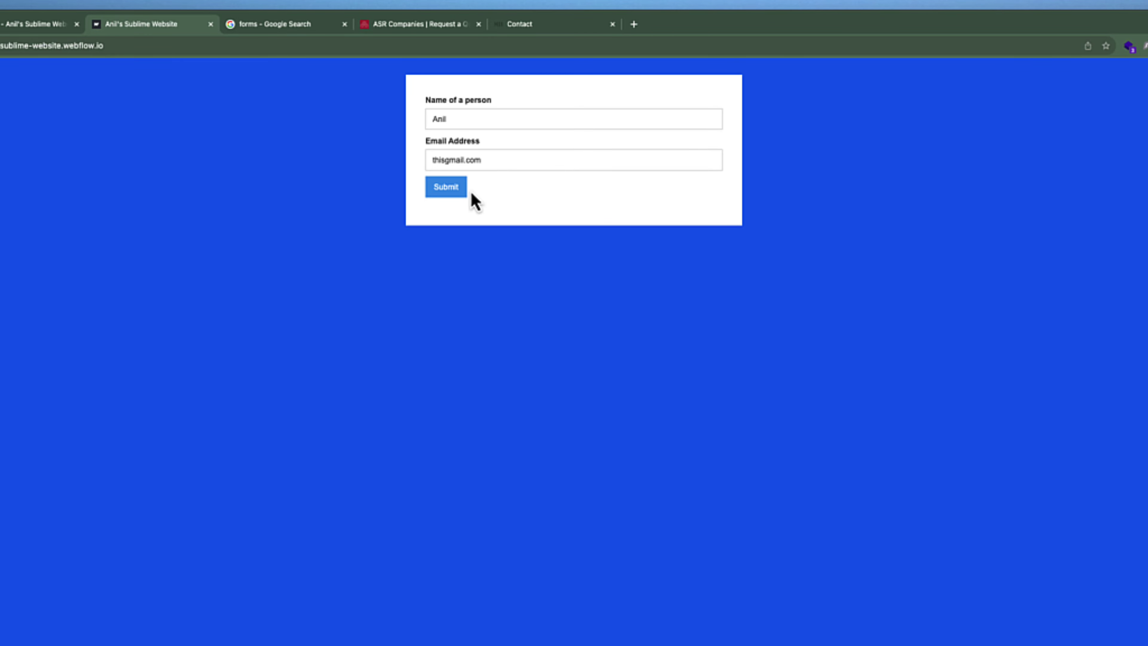
{"action": "left_click", "coordinate": [450, 194]}
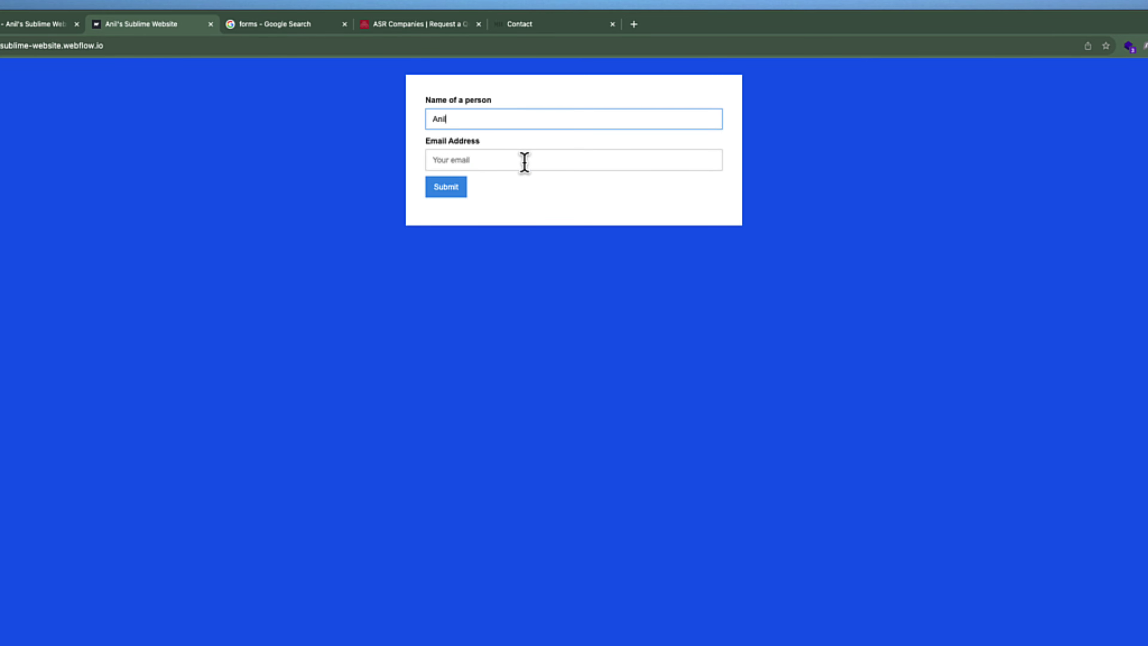
Correct the email to a valid address and submit, receiving the thank-you confirmation
{"action": "left_click", "coordinate": [525, 162]}
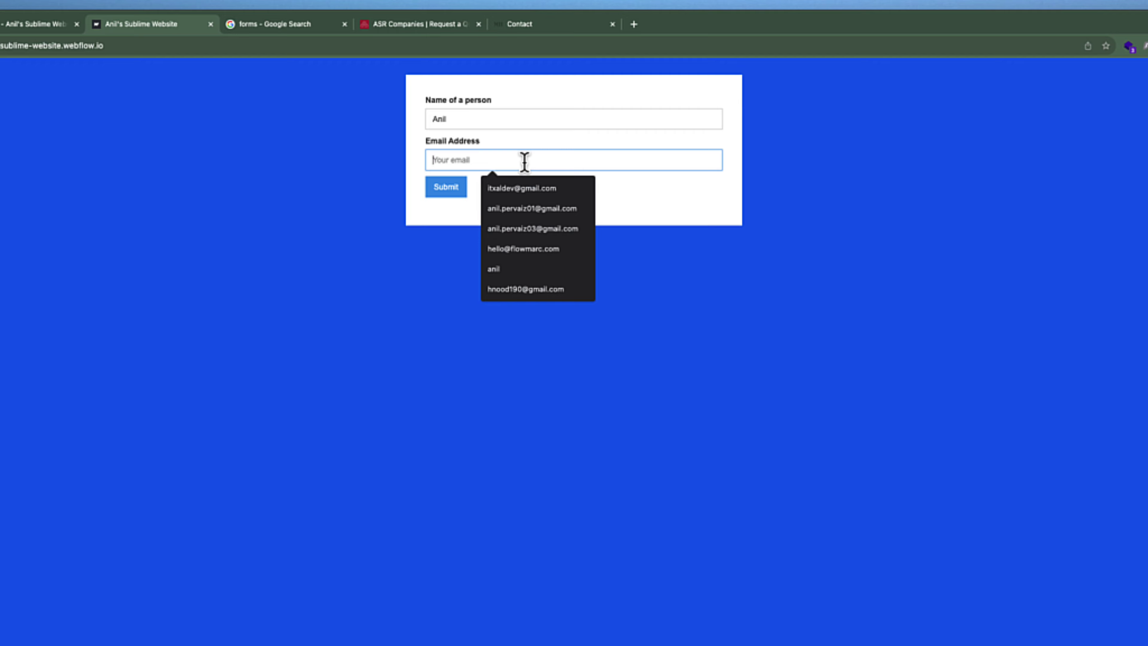
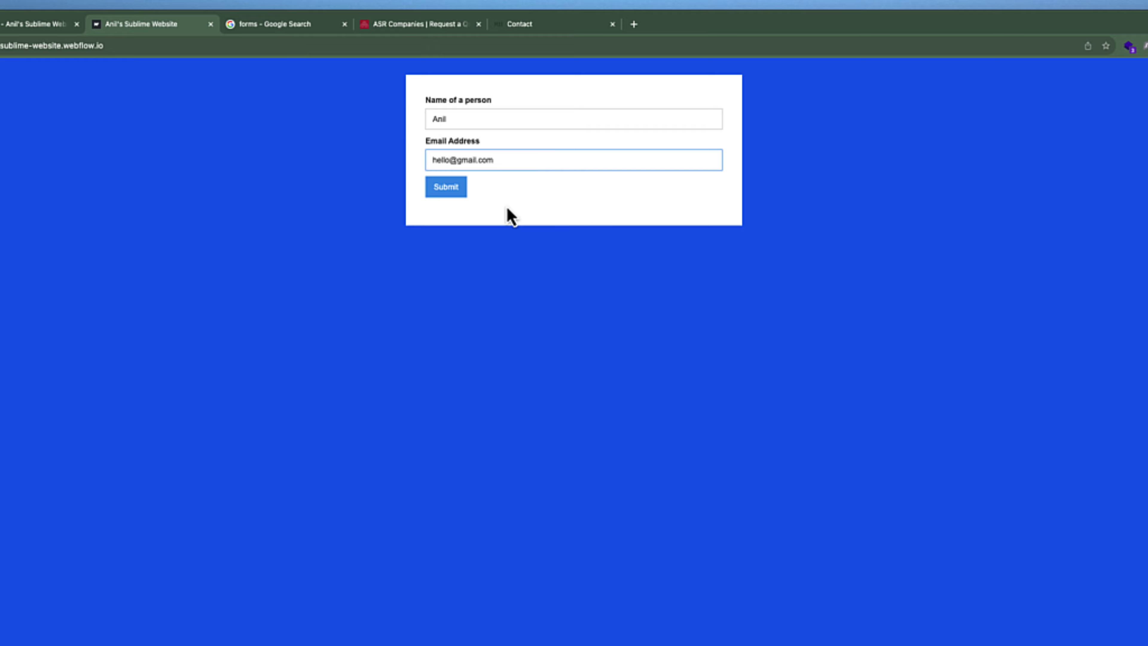
{"action": "left_click", "coordinate": [382, 239]}
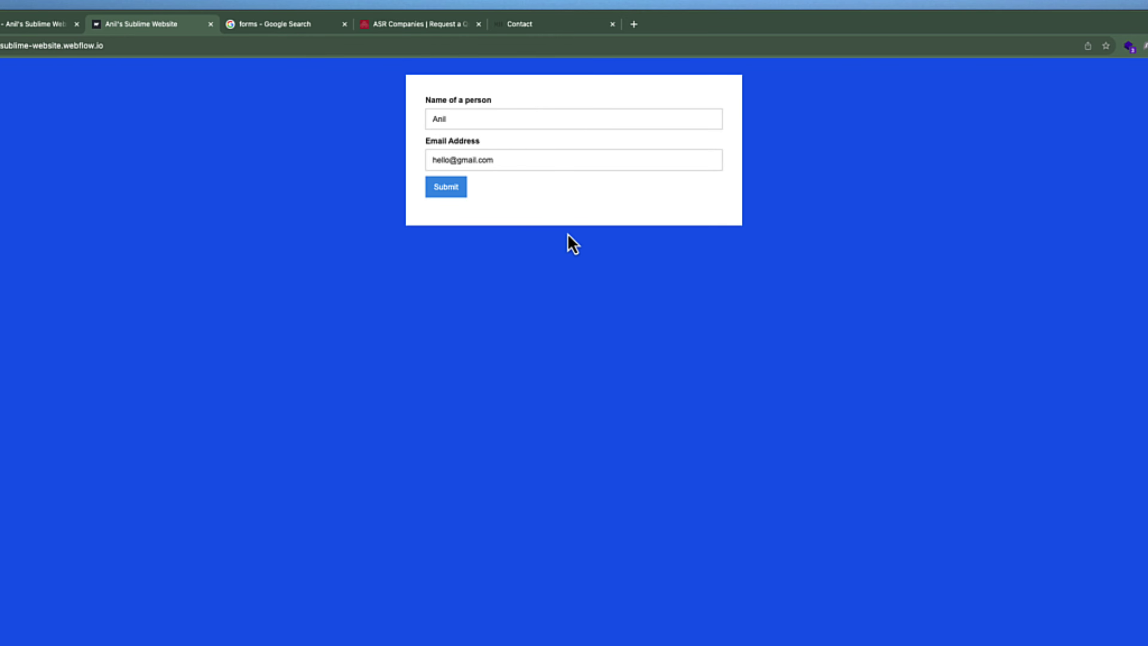
{"action": "left_click", "coordinate": [451, 192]}
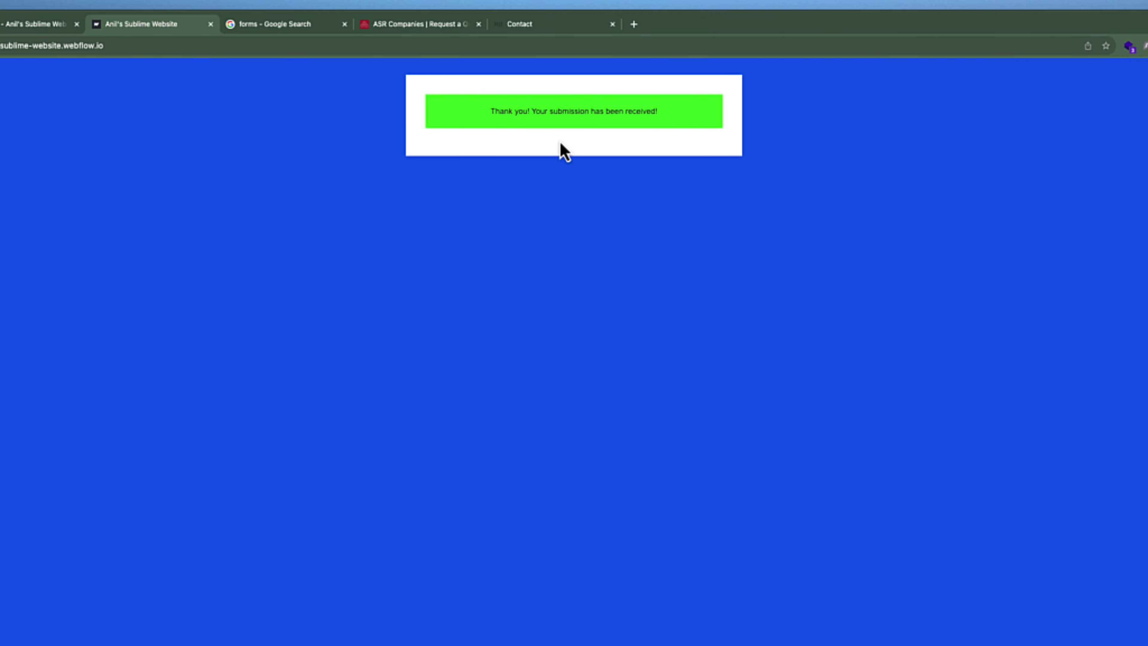
Reload the published staging page to reset the form and check the network connection
{"action": "left_click", "coordinate": [0, 46]}
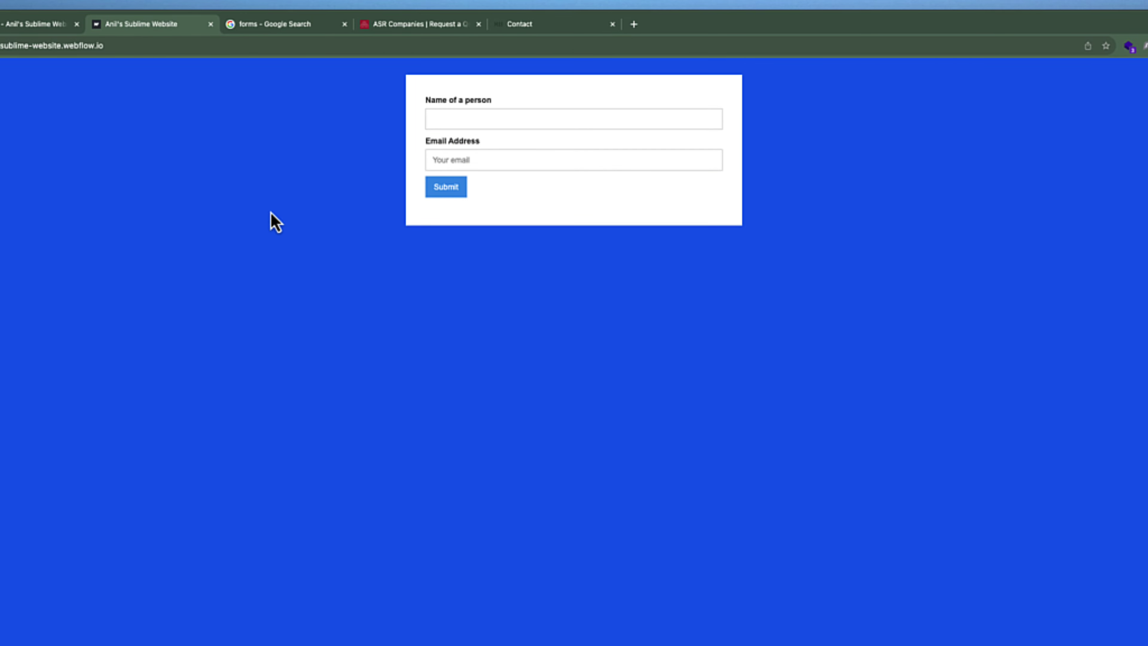
{"action": "left_click", "coordinate": [550, 120]}
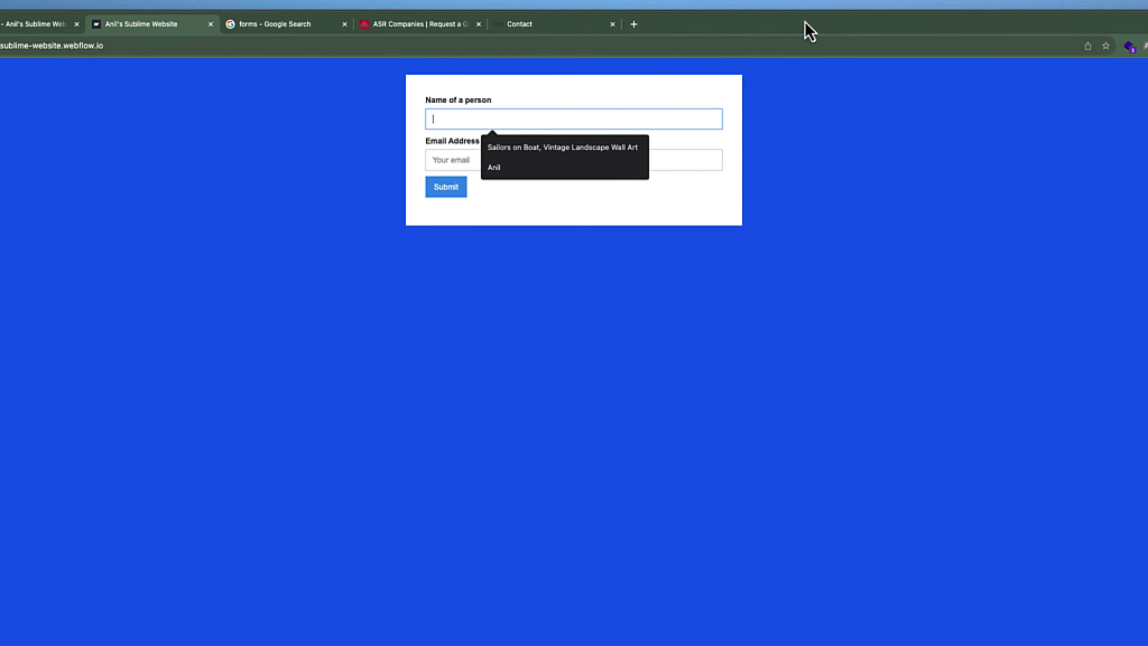
{"action": "left_click", "coordinate": [864, 201]}
{"action": "left_click", "coordinate": [1137, 4]}
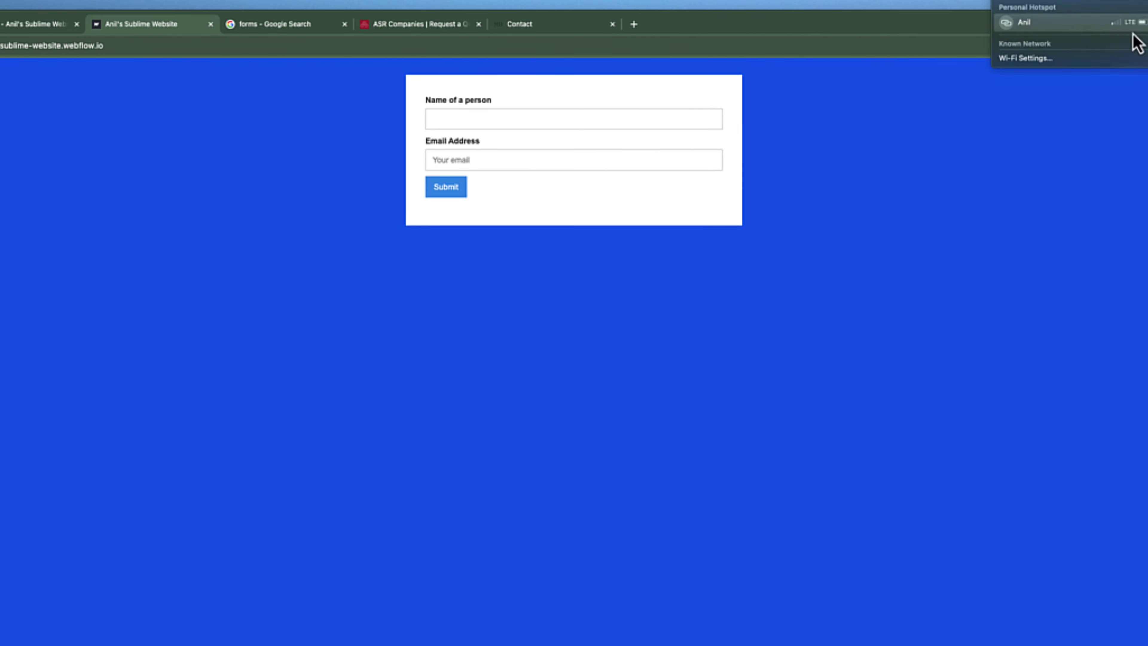
{"action": "left_click", "coordinate": [1007, 190]}
Start entering a new person's name in the Name field, erasing the mistyped character
{"action": "left_click", "coordinate": [487, 111]}
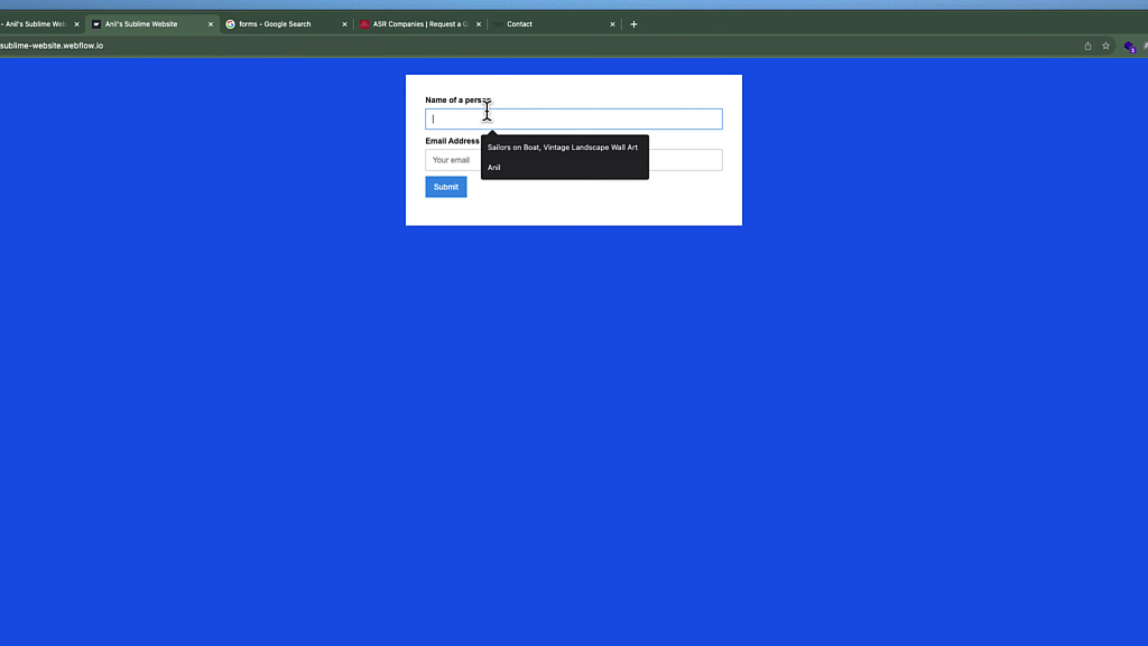
{"action": "type", "text": "Al"}
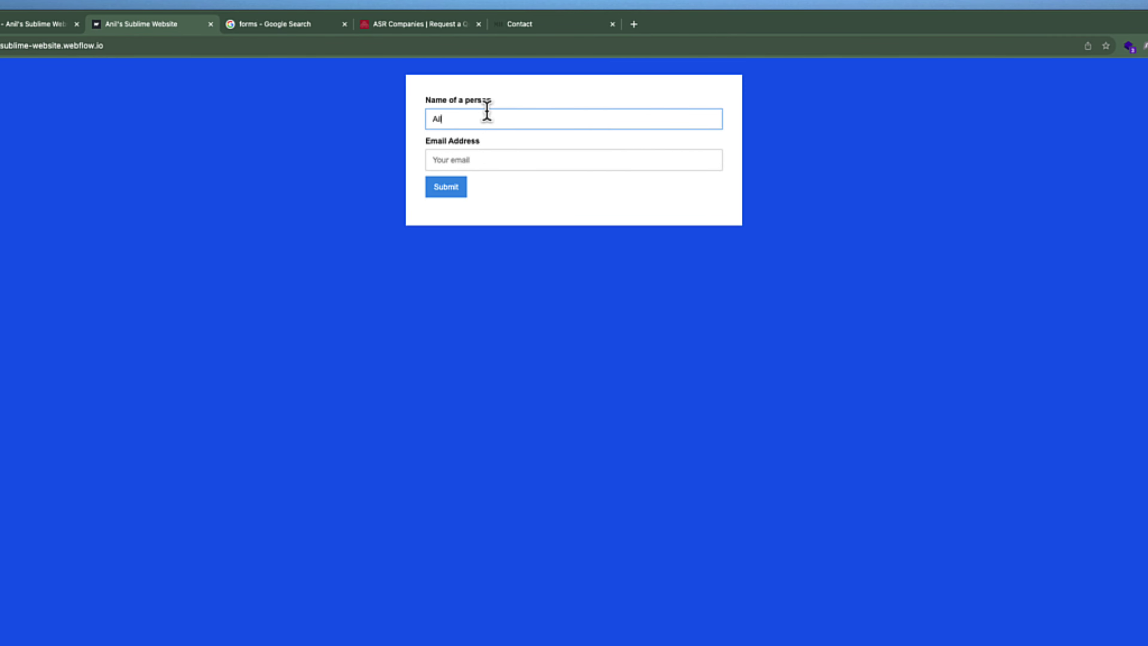
{"action": "key", "text": "BackSpace"}
{"action": "key", "text": "BackSpace"}
Finish the new person's name and enter a partial email address
{"action": "type", "text": "Aron"}
{"action": "left_click", "coordinate": [520, 160]}
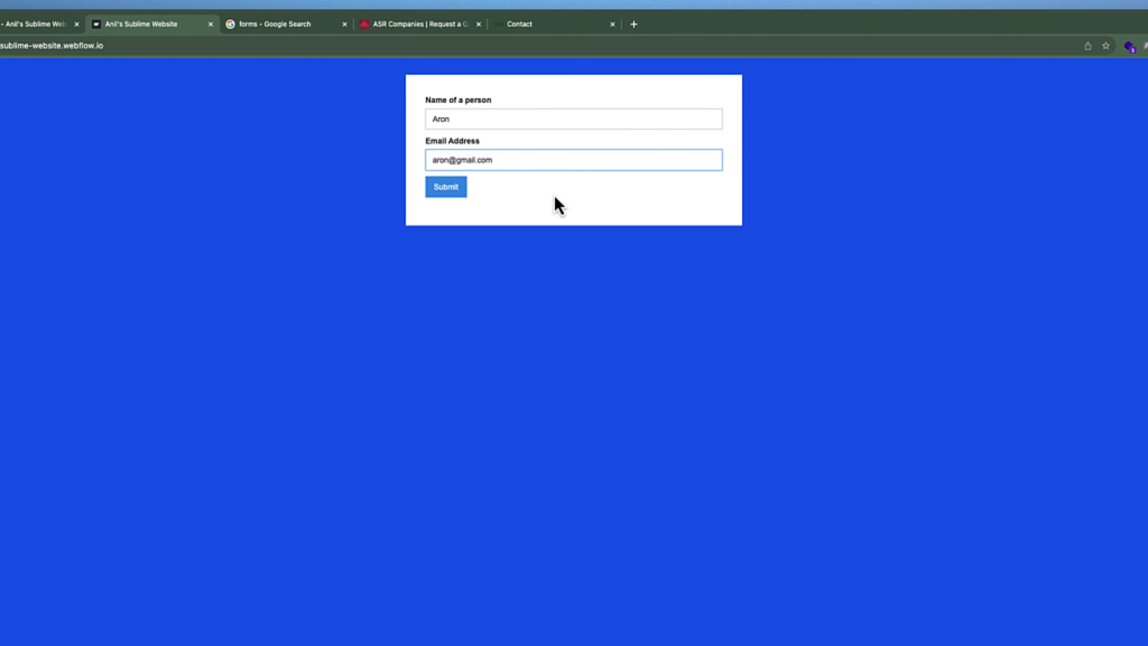
{"action": "left_click", "coordinate": [555, 197]}
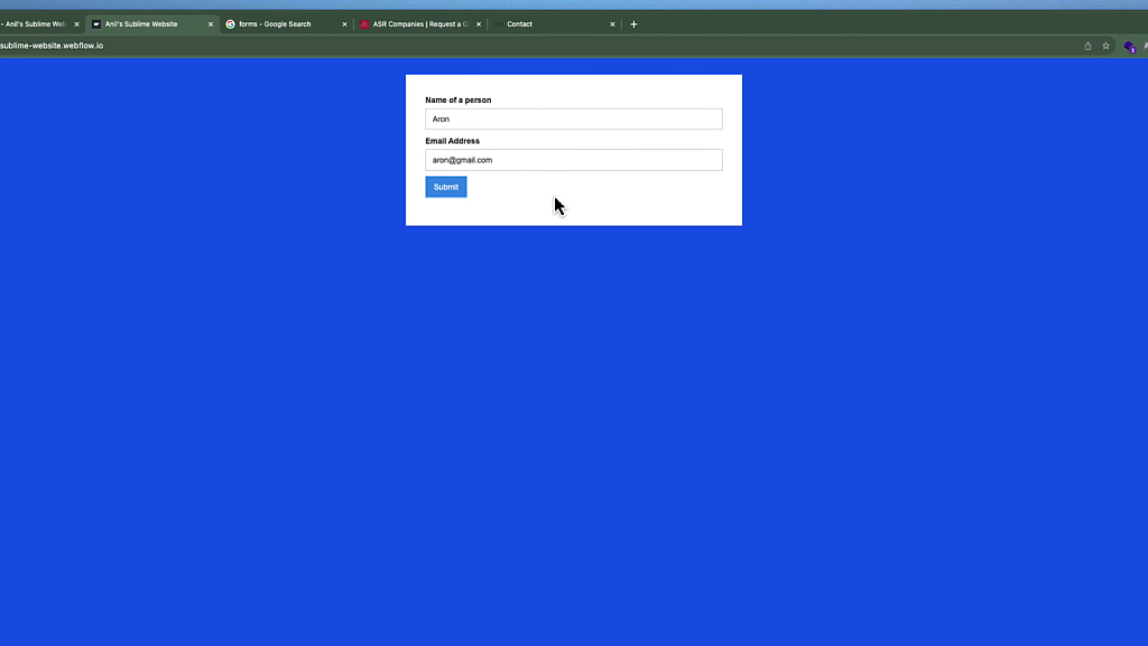
Submit the second entry, get the 'Oops! Something went wrong' error, and return to the designer
{"action": "left_click", "coordinate": [452, 186]}
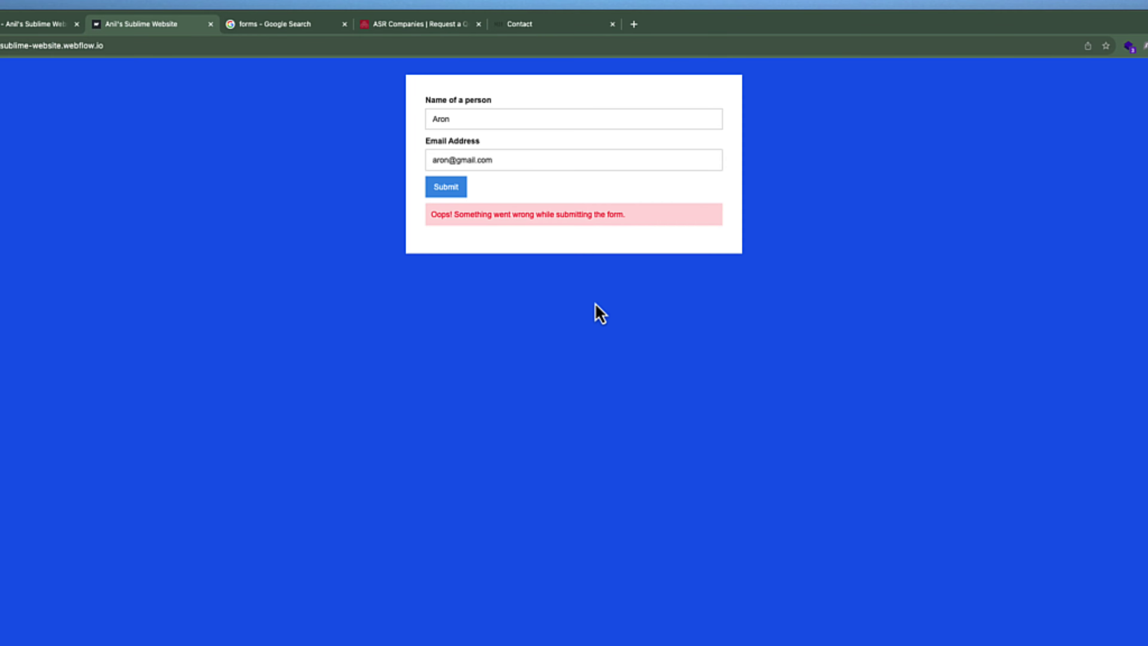
{"action": "left_click", "coordinate": [1134, 9]}
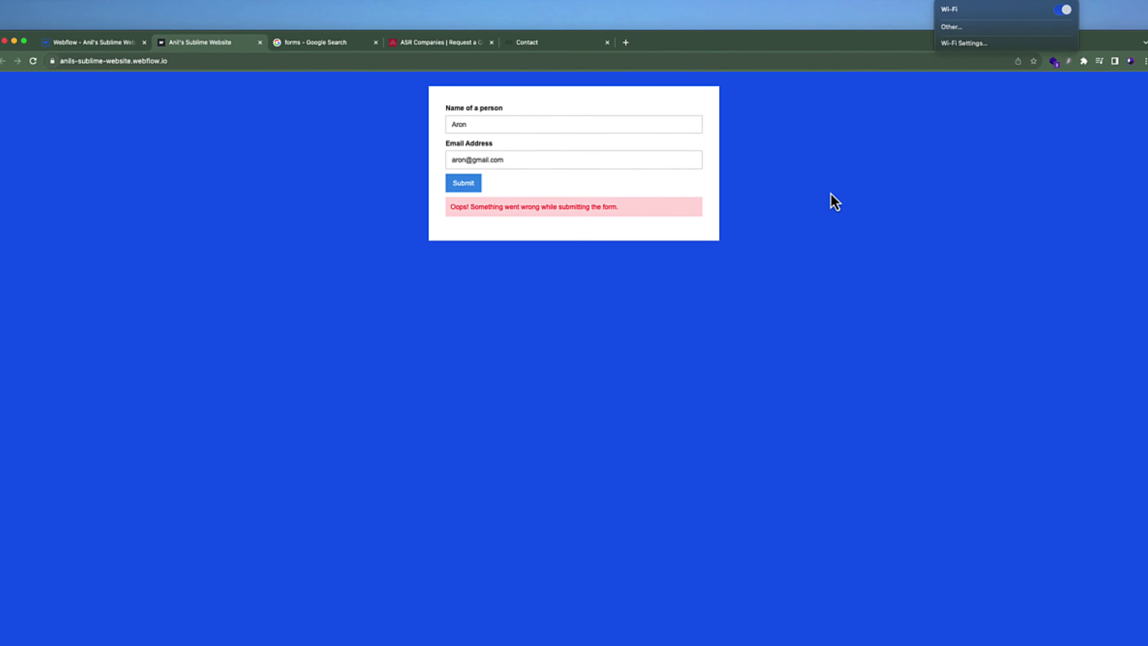
{"action": "left_click", "coordinate": [67, 43]}
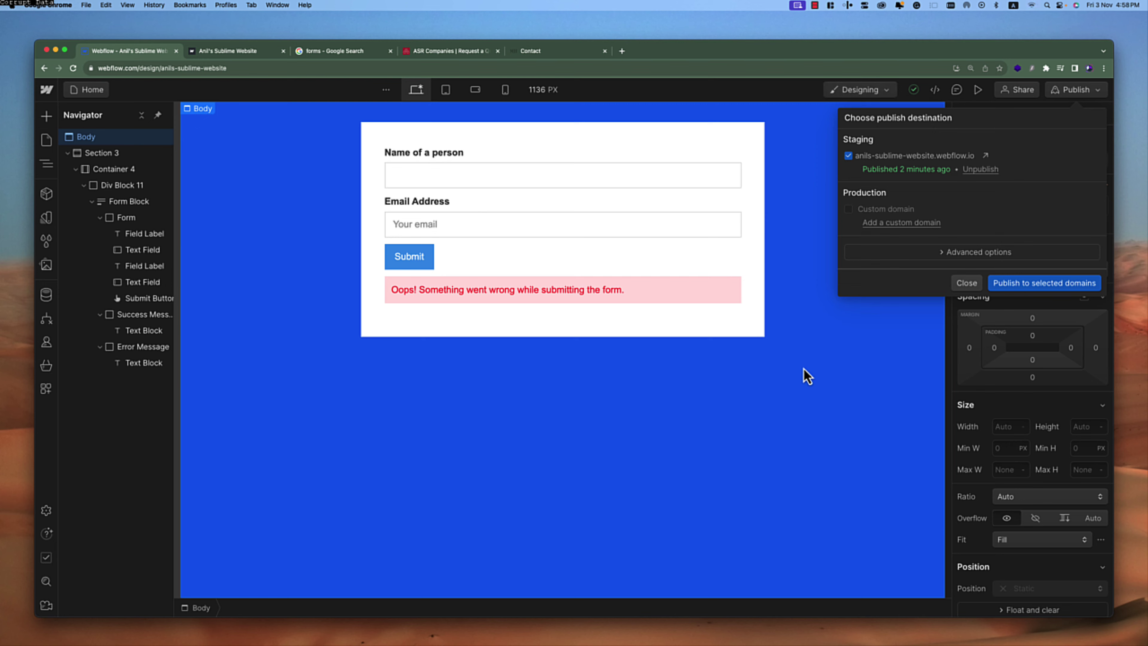
Place a Checkbox below the Email field and name the field Male
{"action": "left_click", "coordinate": [803, 377]}
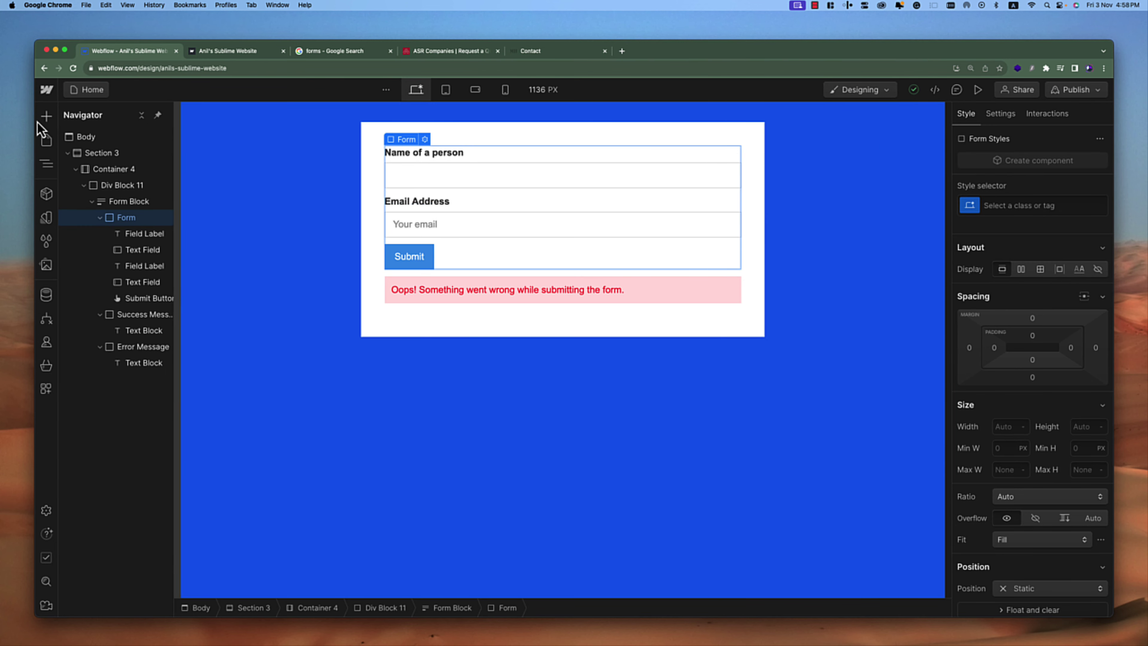
{"action": "left_click", "coordinate": [45, 117]}
{"action": "scroll", "coordinate": [150, 358], "scroll_direction": "down", "scroll_amount": 15}
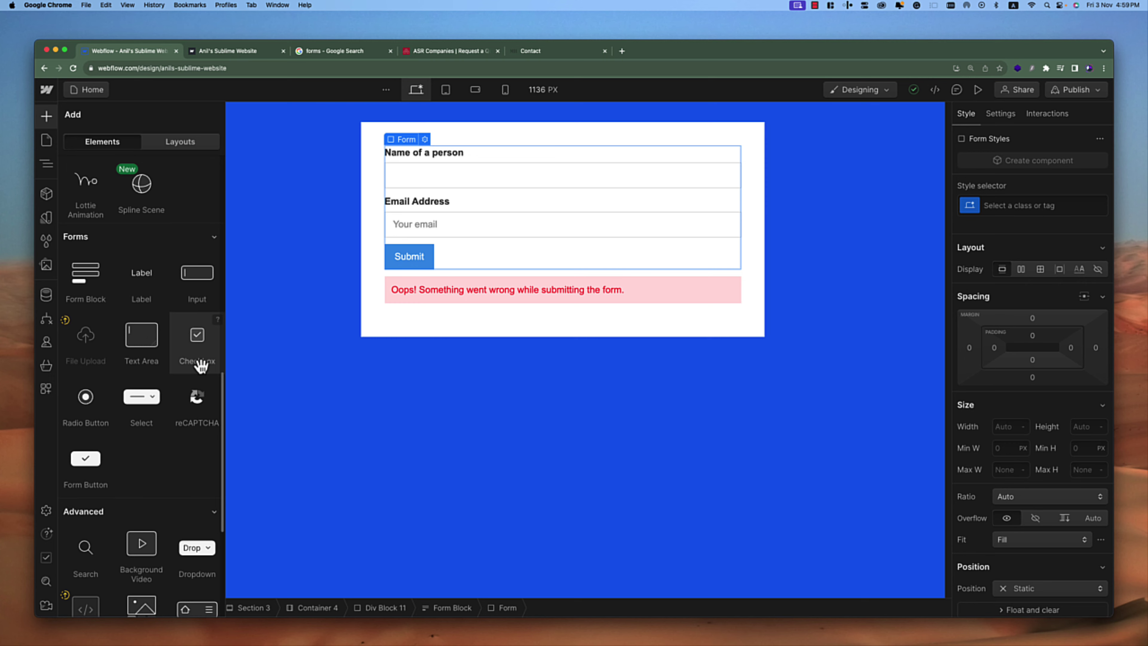
{"action": "left_click_drag", "start_coordinate": [200, 367], "coordinate": [451, 253]}
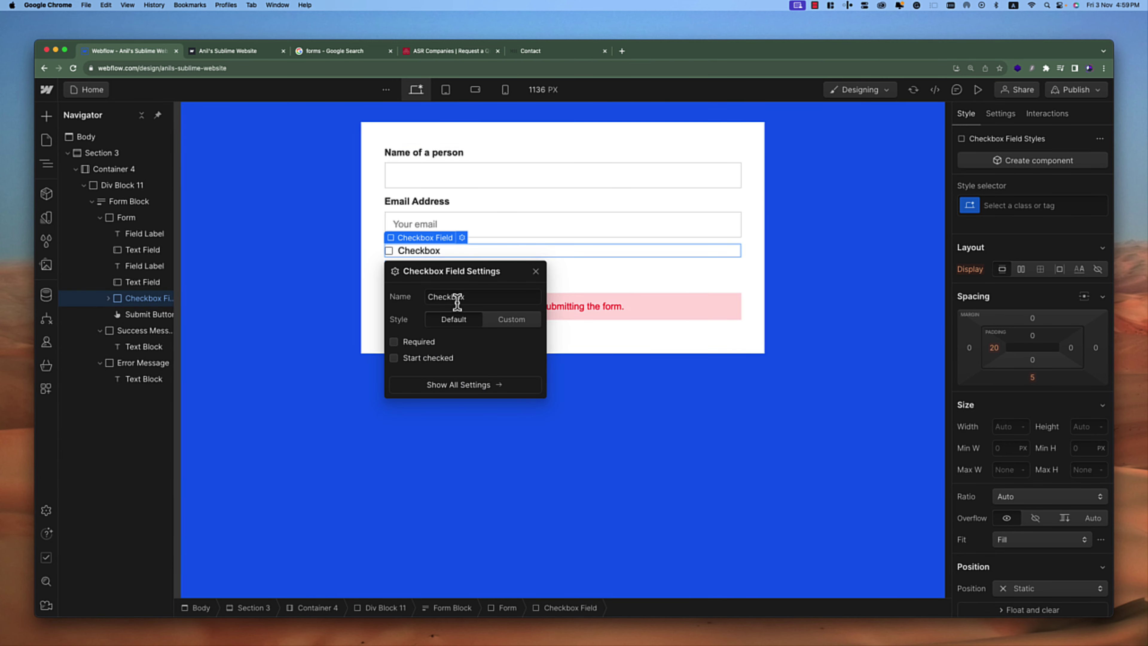
{"action": "double_click", "coordinate": [481, 295]}
{"action": "type", "text": "Male"}
{"action": "left_click", "coordinate": [573, 278]}
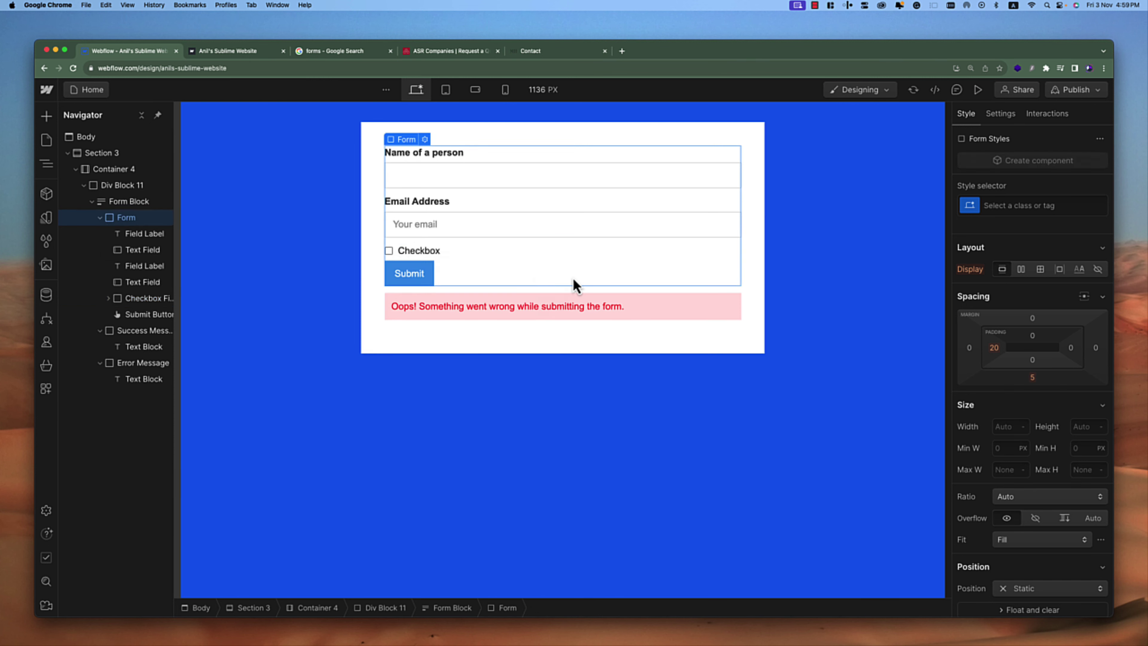
Change the checkbox's visible label text to 'Male'
{"action": "left_click", "coordinate": [432, 250]}
{"action": "double_click", "coordinate": [418, 252]}
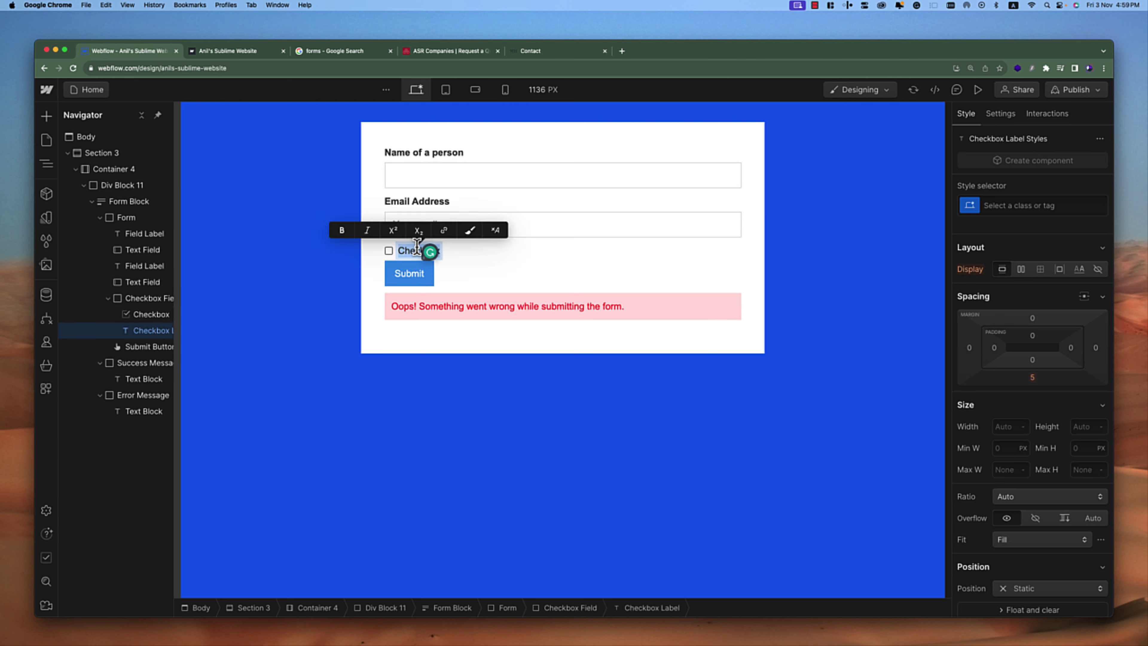
{"action": "type", "text": "Male"}
{"action": "left_click", "coordinate": [537, 275]}
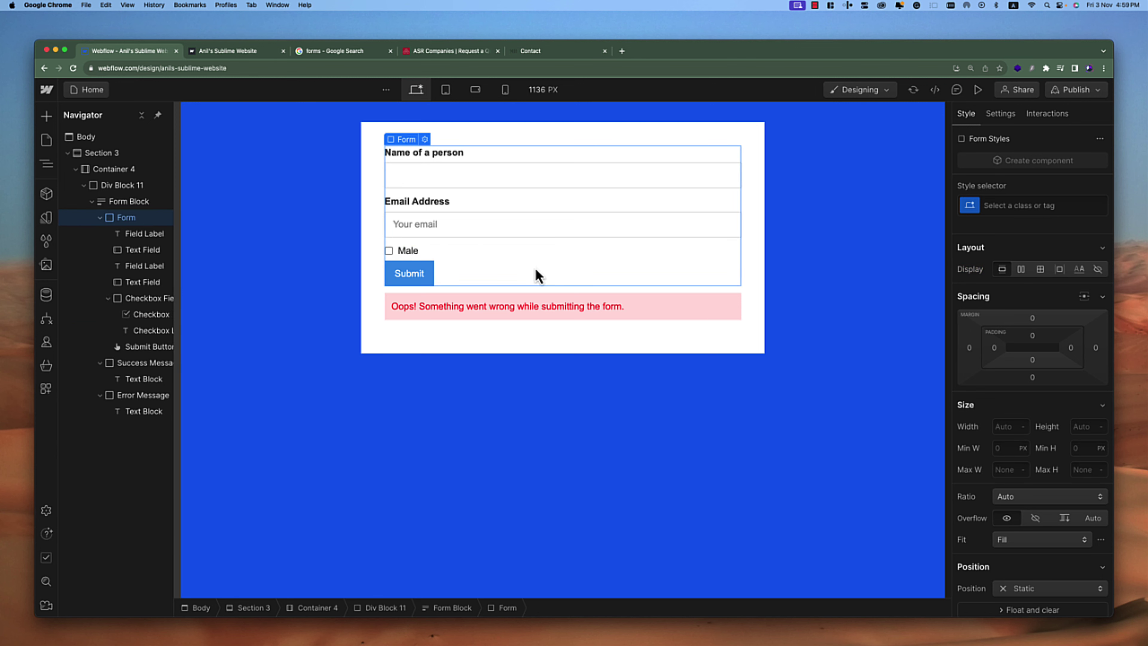
{"action": "left_click", "coordinate": [482, 255]}
{"action": "left_click", "coordinate": [46, 116]}
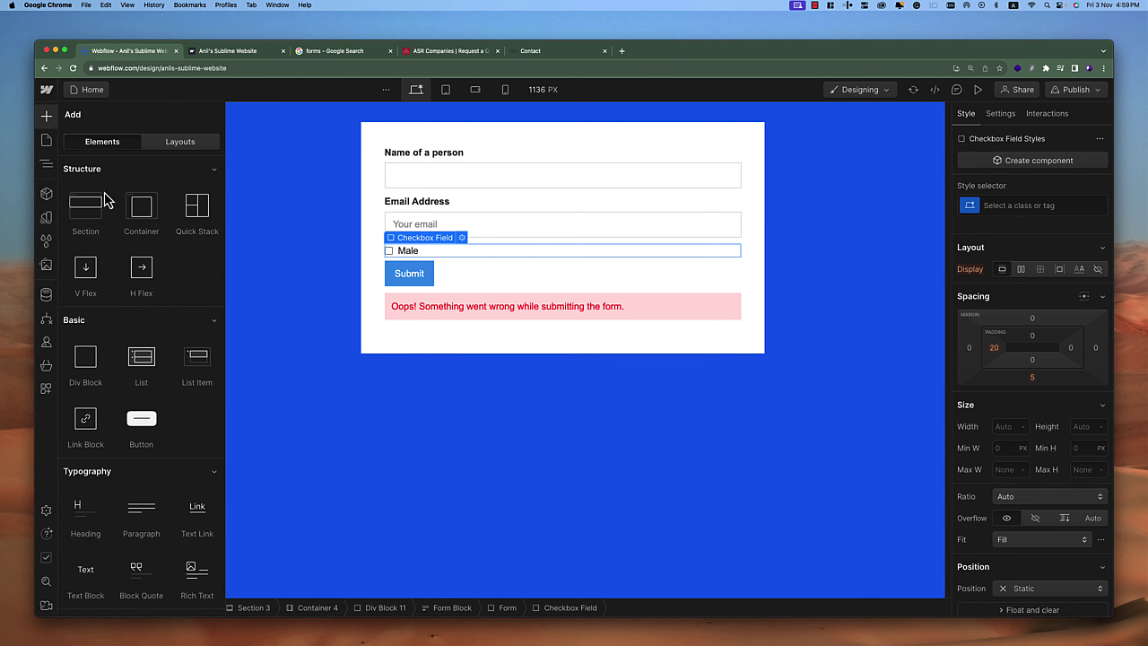
Insert a second checkbox below Male and rename its field for Female
{"action": "scroll", "coordinate": [130, 328], "scroll_direction": "down", "scroll_amount": 5}
{"action": "scroll", "coordinate": [136, 327], "scroll_direction": "down", "scroll_amount": 10}
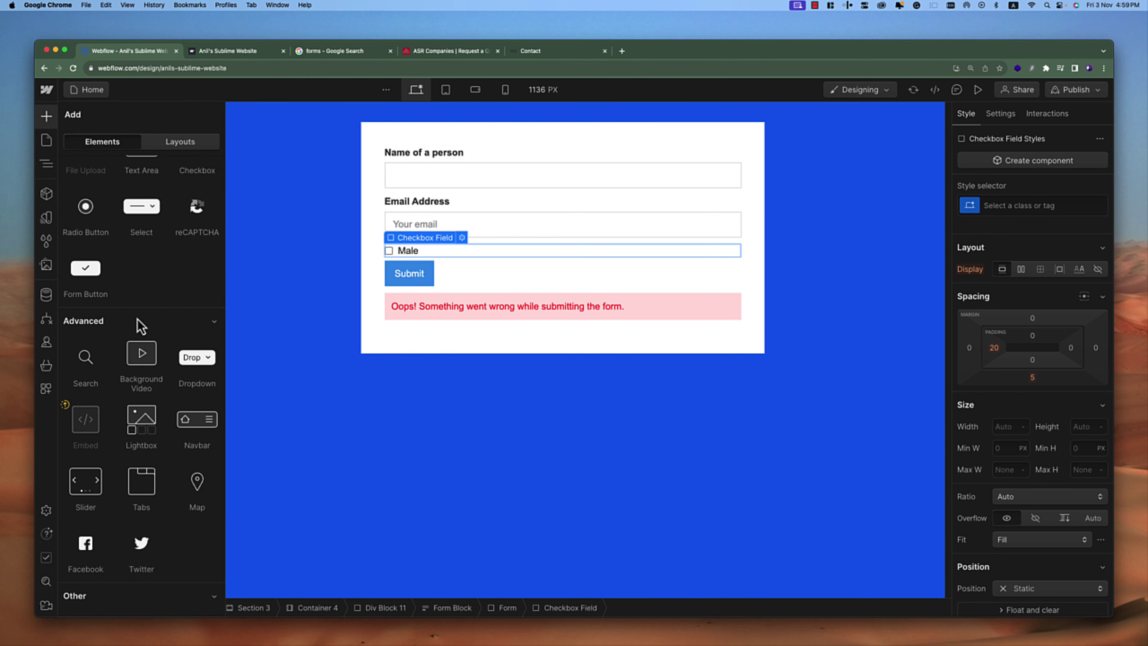
{"action": "scroll", "coordinate": [141, 327], "scroll_direction": "down", "scroll_amount": 2}
{"action": "scroll", "coordinate": [172, 324], "scroll_direction": "up", "scroll_amount": 8}
{"action": "scroll", "coordinate": [178, 325], "scroll_direction": "up", "scroll_amount": 4}
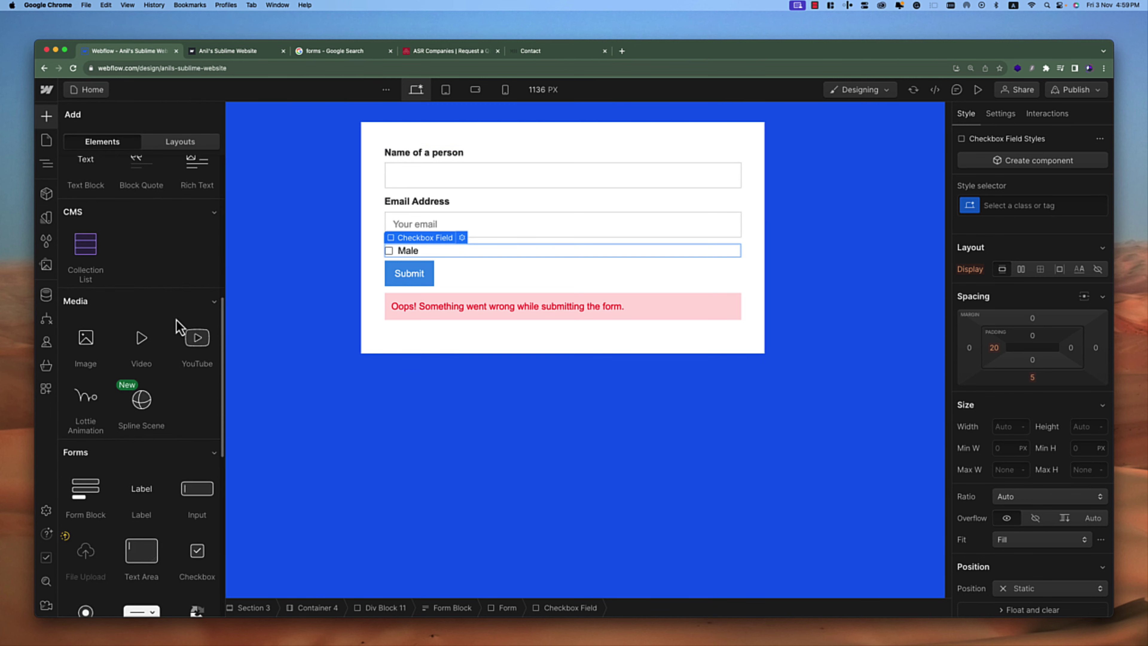
{"action": "scroll", "coordinate": [175, 329], "scroll_direction": "down", "scroll_amount": 2}
{"action": "left_click", "coordinate": [198, 501]}
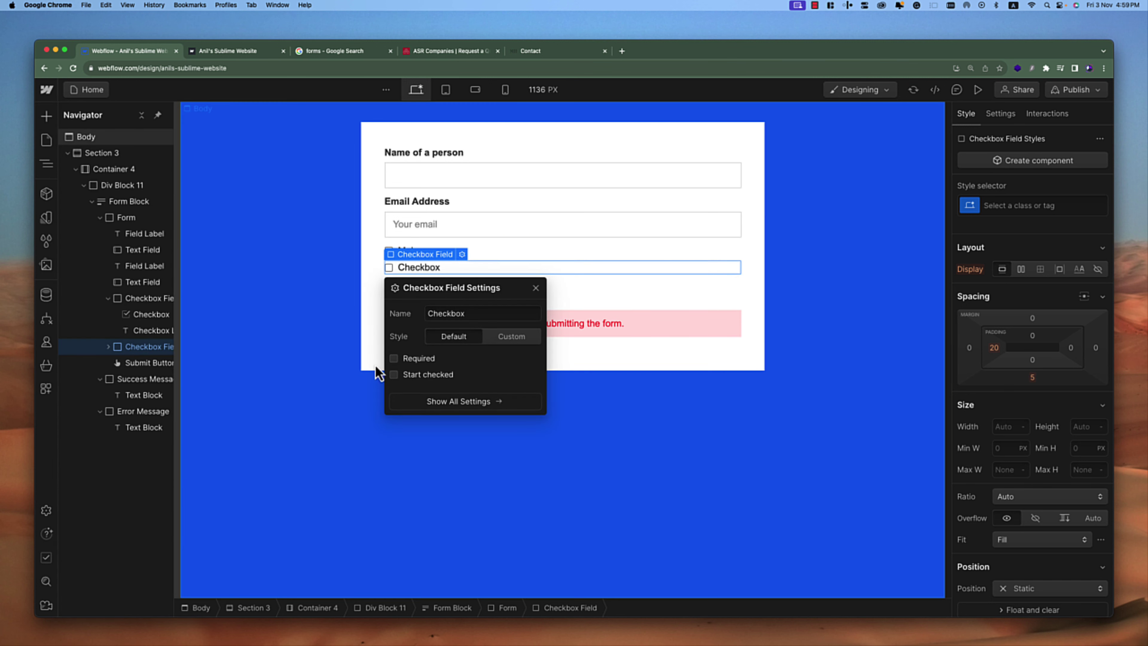
{"action": "double_click", "coordinate": [491, 312]}
{"action": "type", "text": "Fr"}
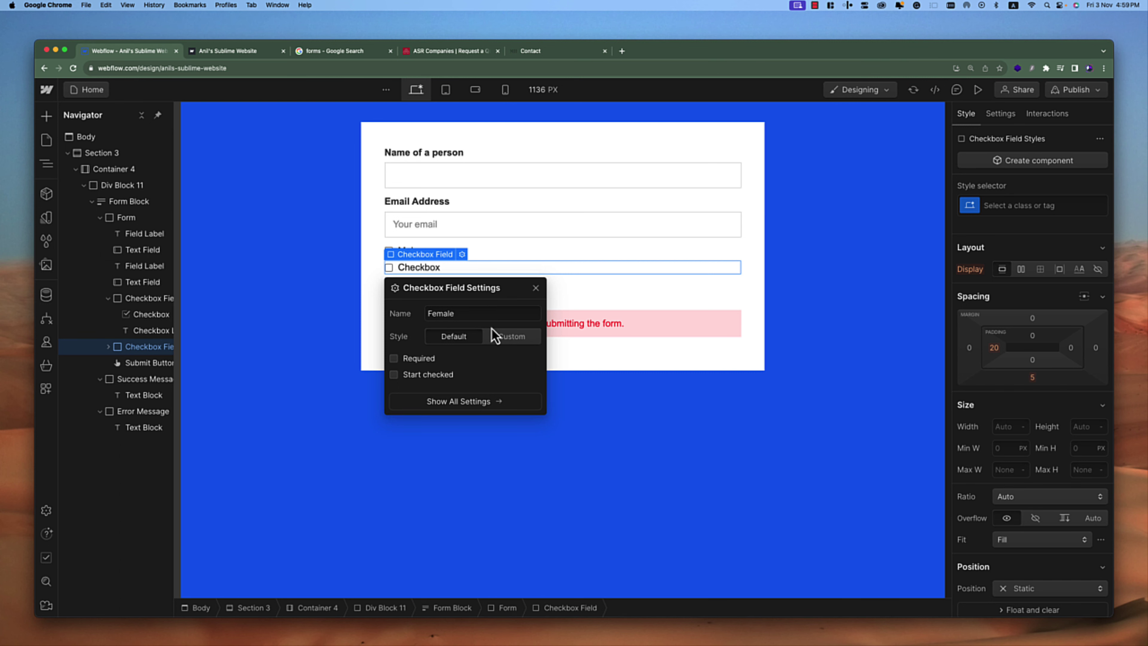
Change the new checkbox's label text to 'Female'
{"action": "left_click", "coordinate": [467, 272]}
{"action": "double_click", "coordinate": [416, 267]}
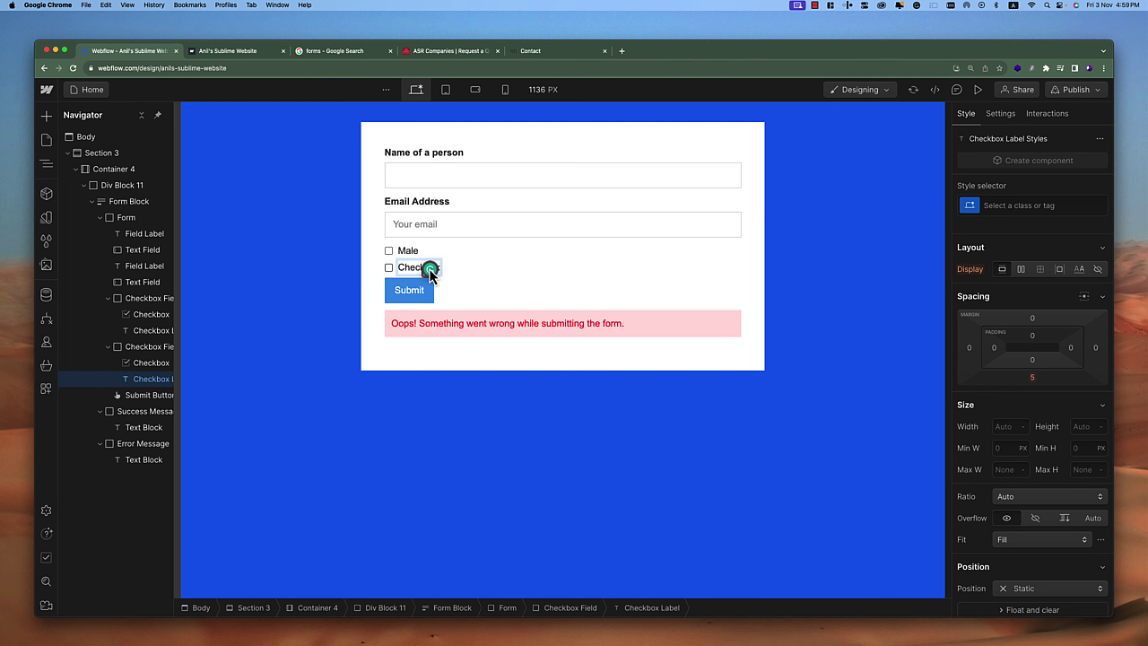
{"action": "left_click", "coordinate": [409, 267]}
{"action": "type", "text": "Female"}
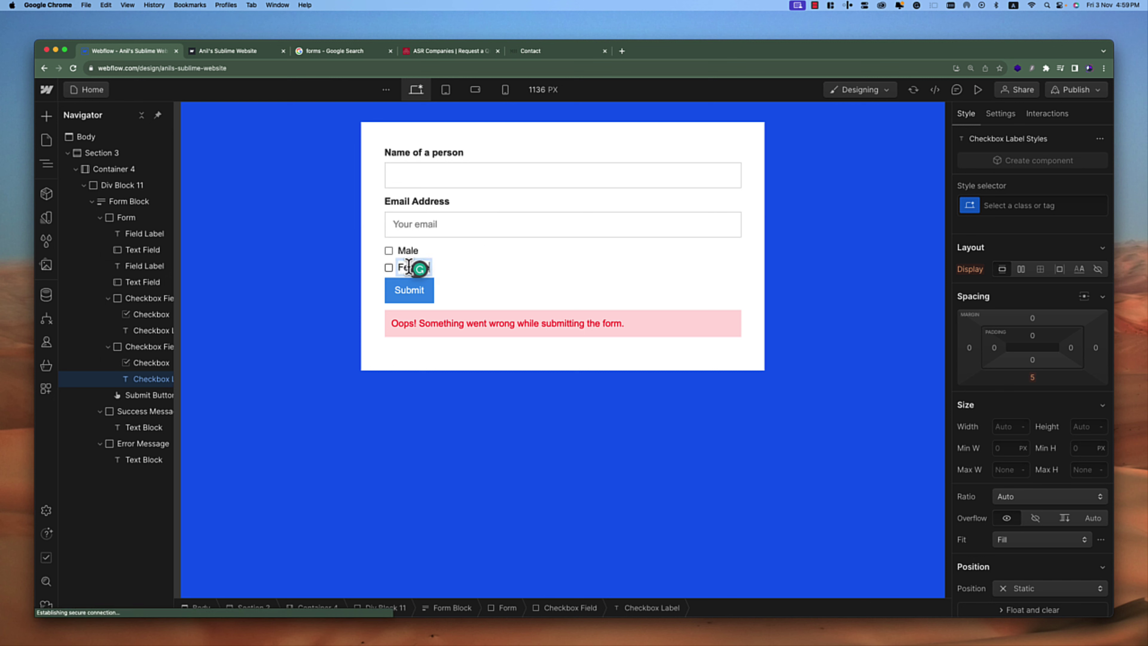
{"action": "left_click", "coordinate": [411, 259]}
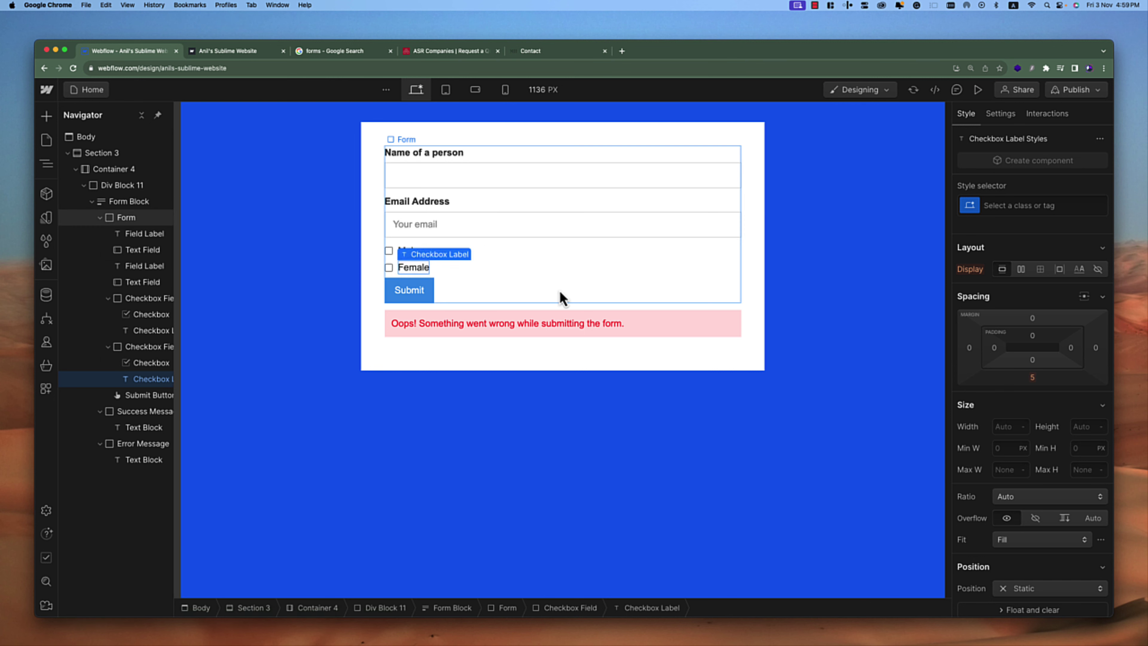
Try the custom style on the Male checkbox and toggle Start checked on, then off
{"action": "left_click", "coordinate": [390, 253]}
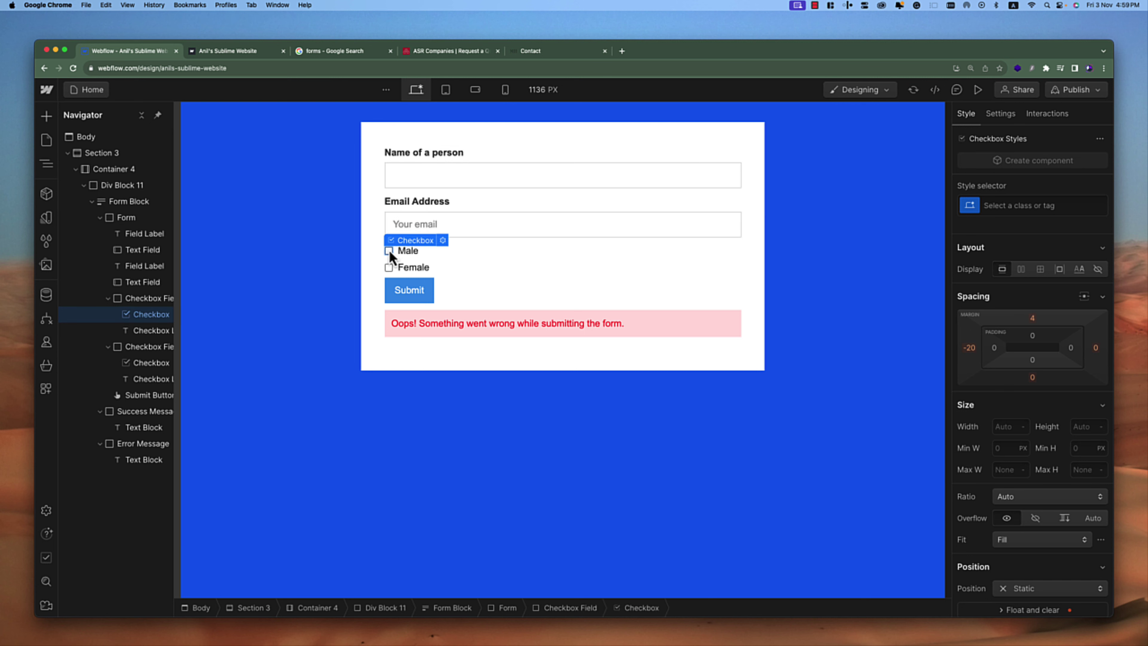
{"action": "left_click", "coordinate": [443, 240]}
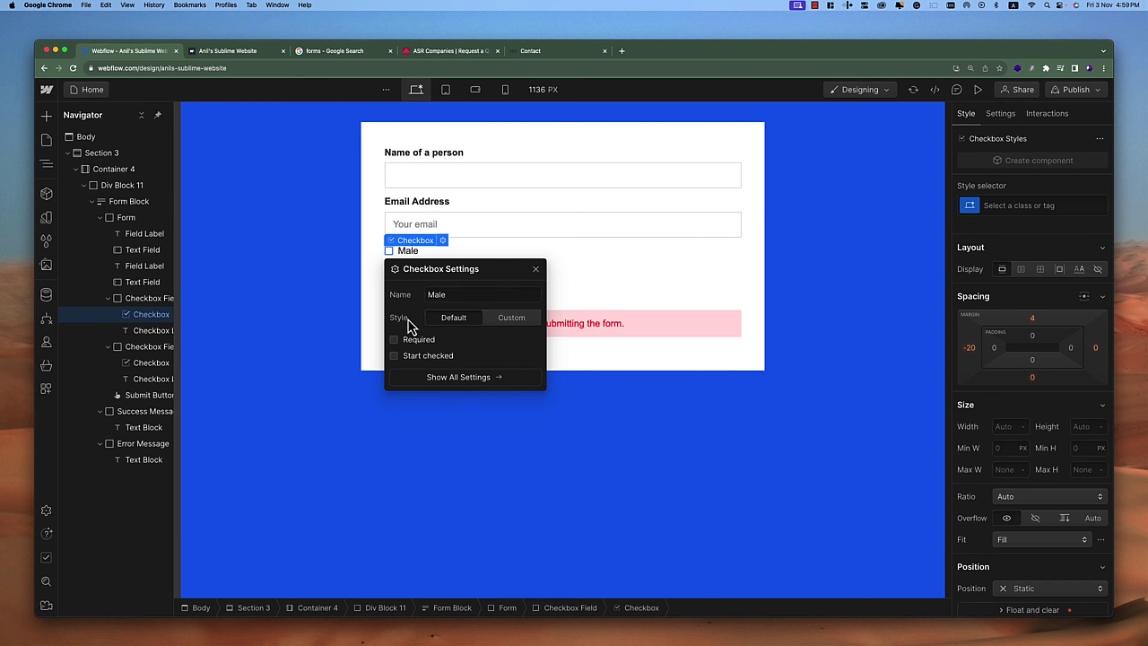
{"action": "left_click", "coordinate": [522, 319]}
{"action": "left_click", "coordinate": [472, 319]}
{"action": "left_click", "coordinate": [536, 269]}
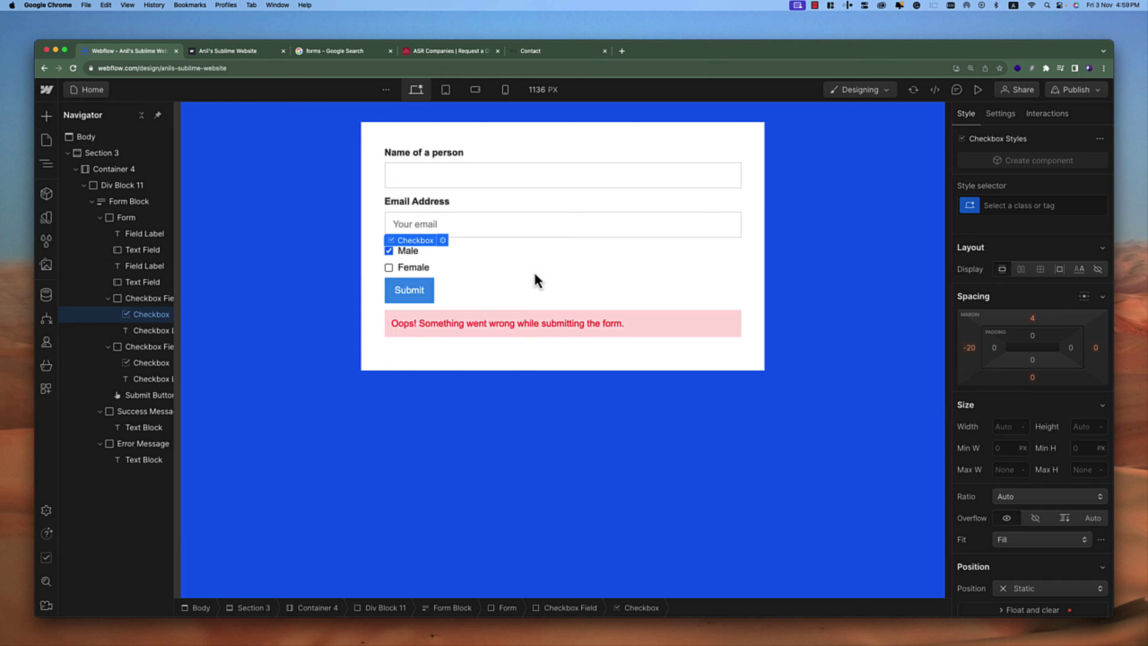
{"action": "left_click", "coordinate": [711, 297]}
{"action": "left_click", "coordinate": [389, 251]}
{"action": "left_click", "coordinate": [443, 240]}
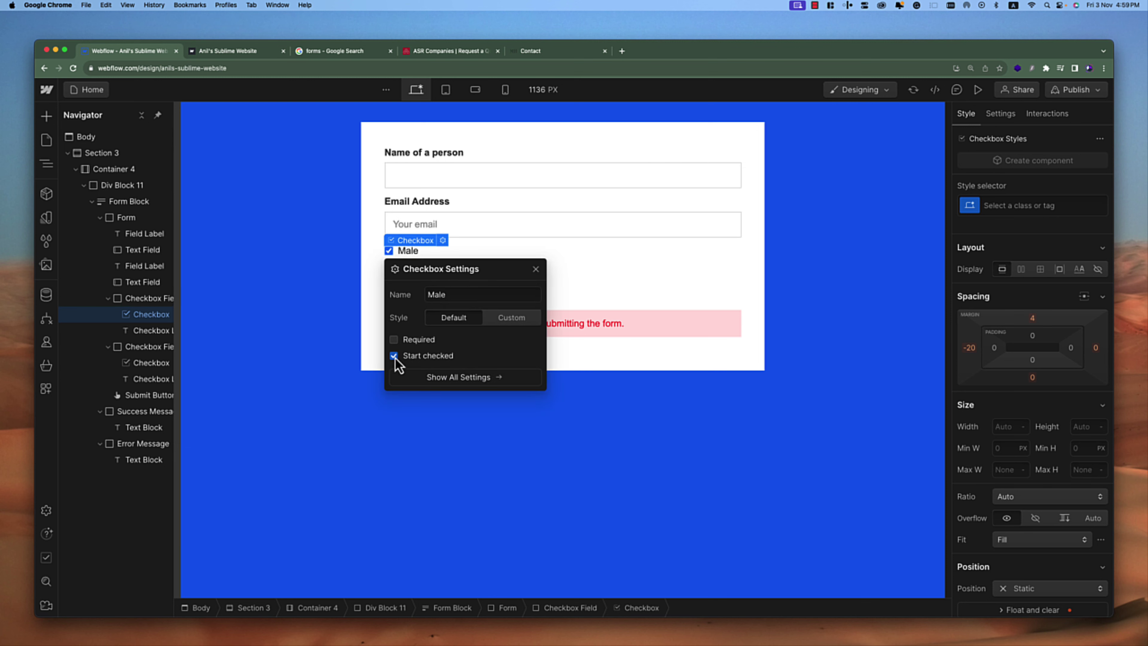
{"action": "left_click", "coordinate": [394, 356]}
Review the Male checkbox field's settings, then deselect everything on the page
{"action": "left_click", "coordinate": [561, 249]}
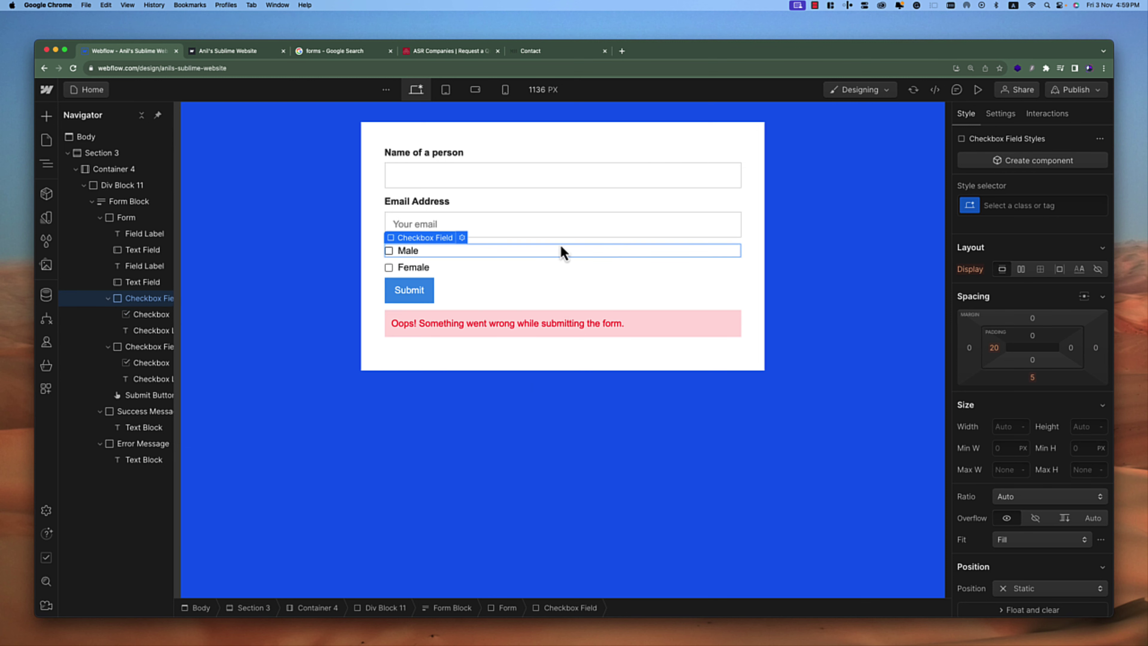
{"action": "left_click", "coordinate": [462, 237]}
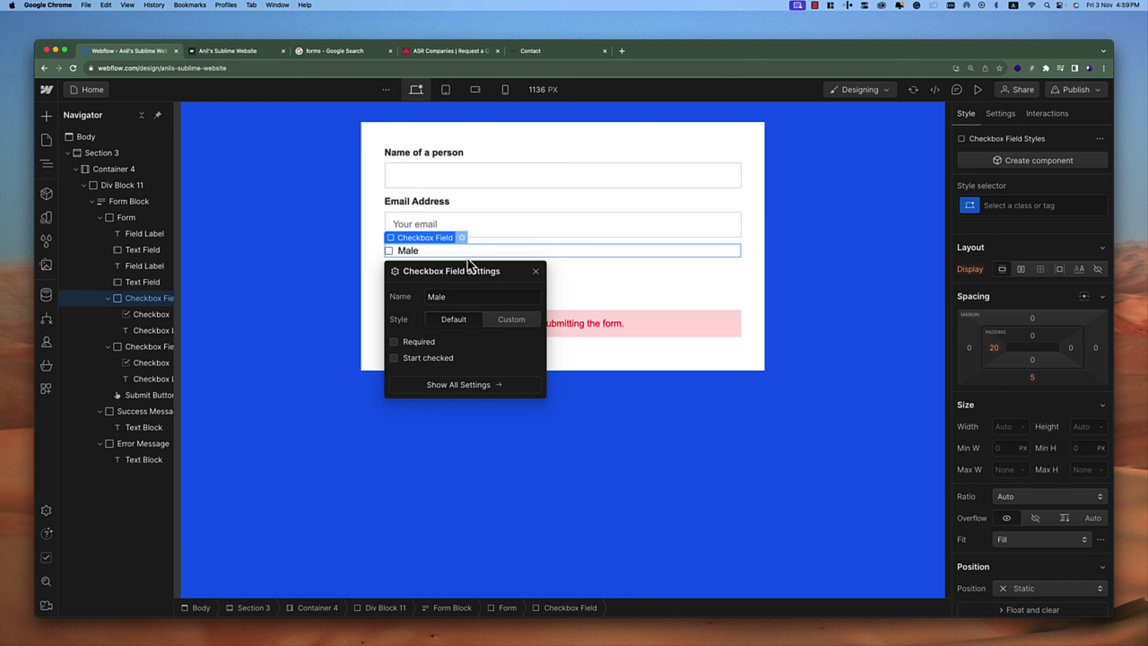
{"action": "left_click", "coordinate": [624, 254]}
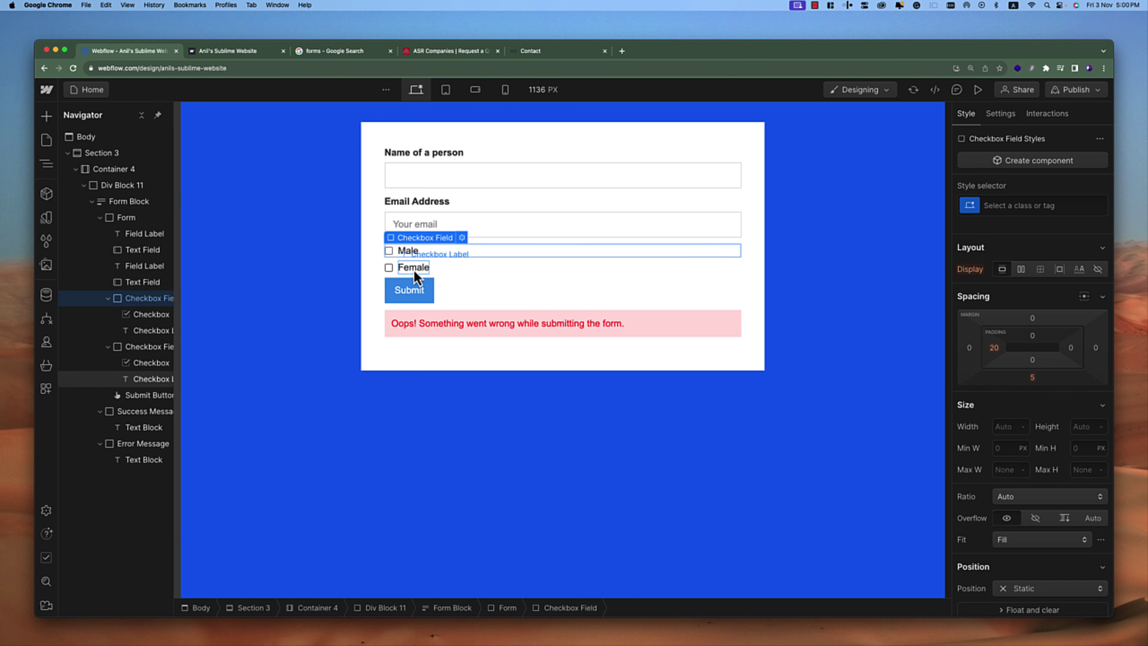
{"action": "left_click", "coordinate": [454, 266]}
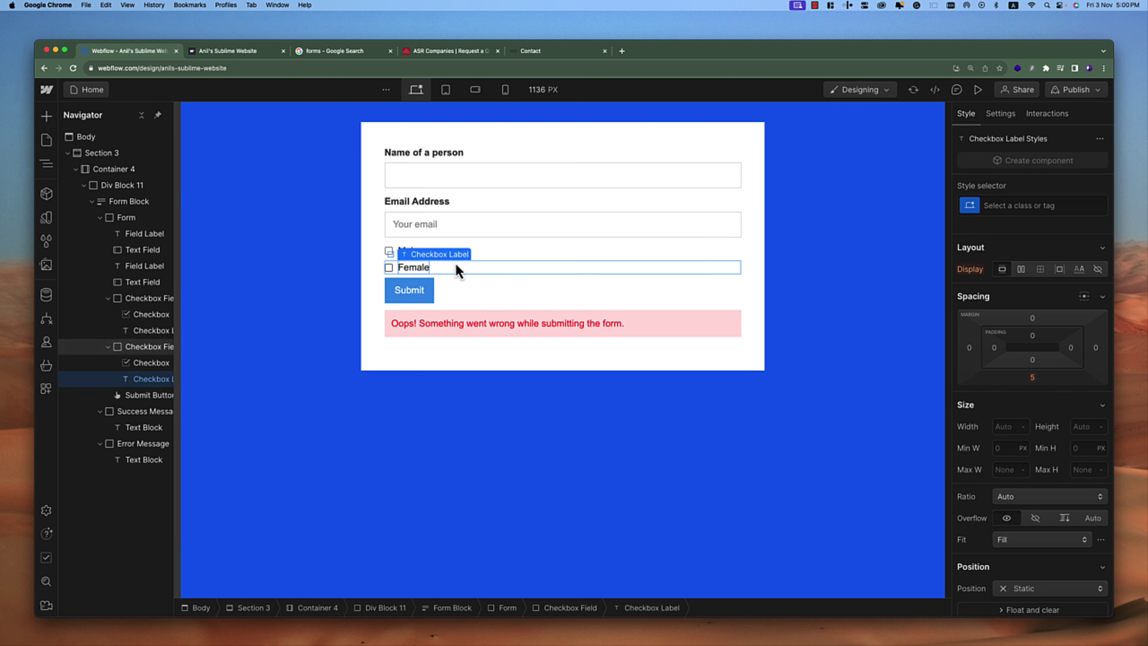
{"action": "key", "text": "Escape"}
{"action": "left_click", "coordinate": [45, 118]}
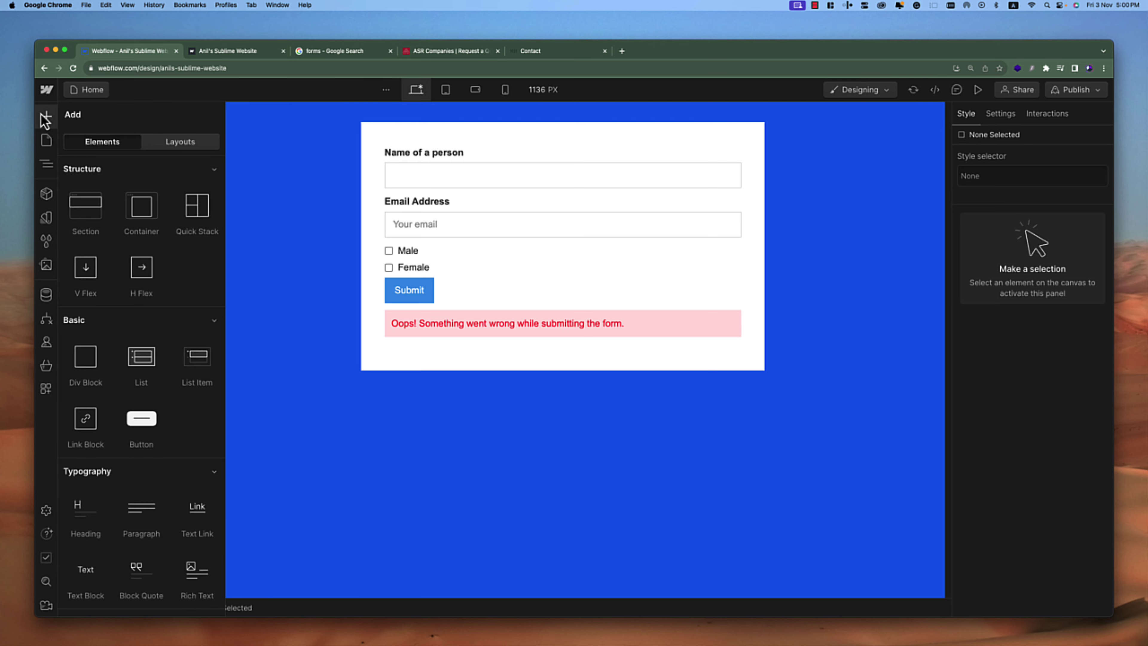
Attempt to drag a Select field into the form, then select the Female checkbox
{"action": "scroll", "coordinate": [198, 417], "scroll_direction": "down", "scroll_amount": 5}
{"action": "scroll", "coordinate": [193, 409], "scroll_direction": "down", "scroll_amount": 4}
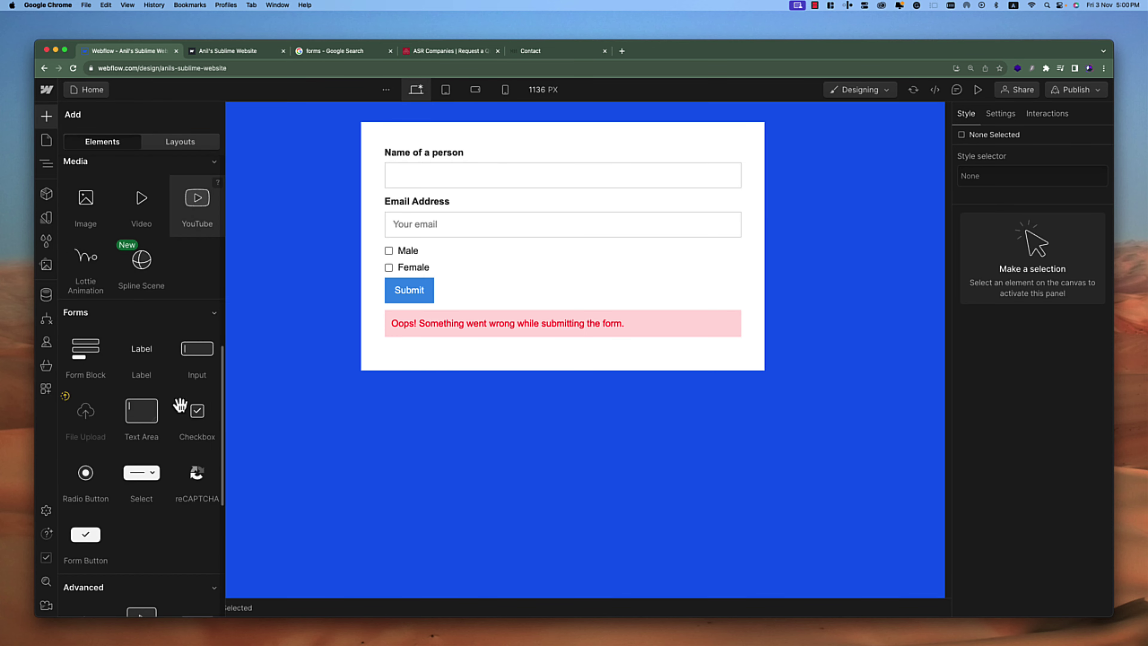
{"action": "left_click_drag", "start_coordinate": [150, 485], "coordinate": [28, 154]}
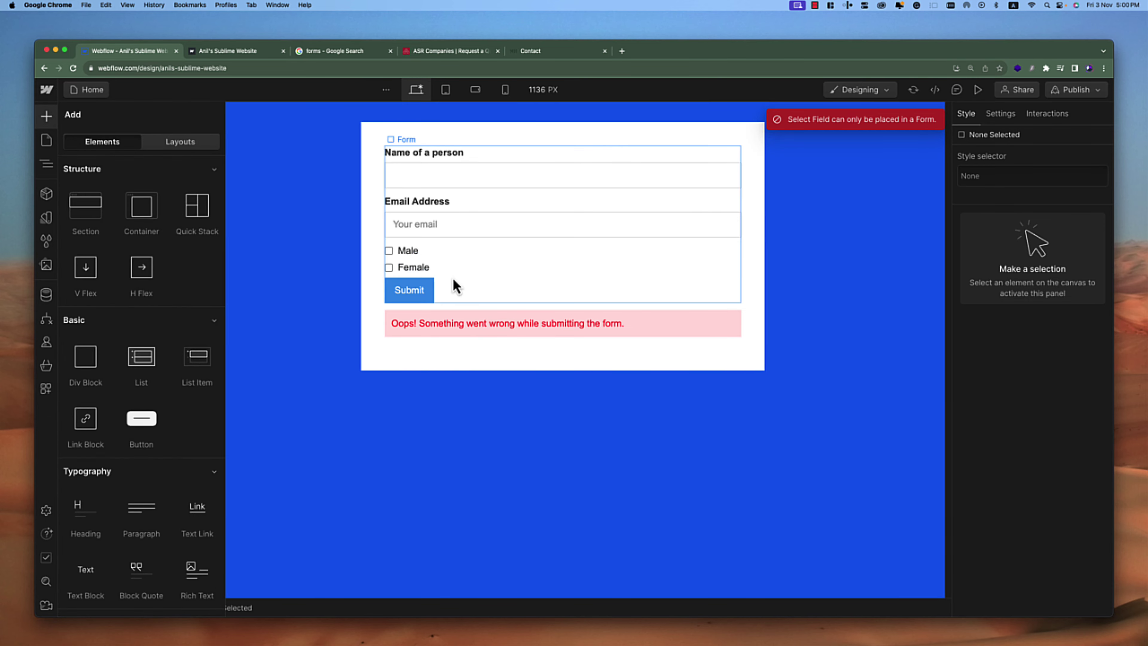
{"action": "left_click", "coordinate": [436, 266]}
Drop a Select dropdown above the Female checkbox and preview the form
{"action": "left_click", "coordinate": [47, 117]}
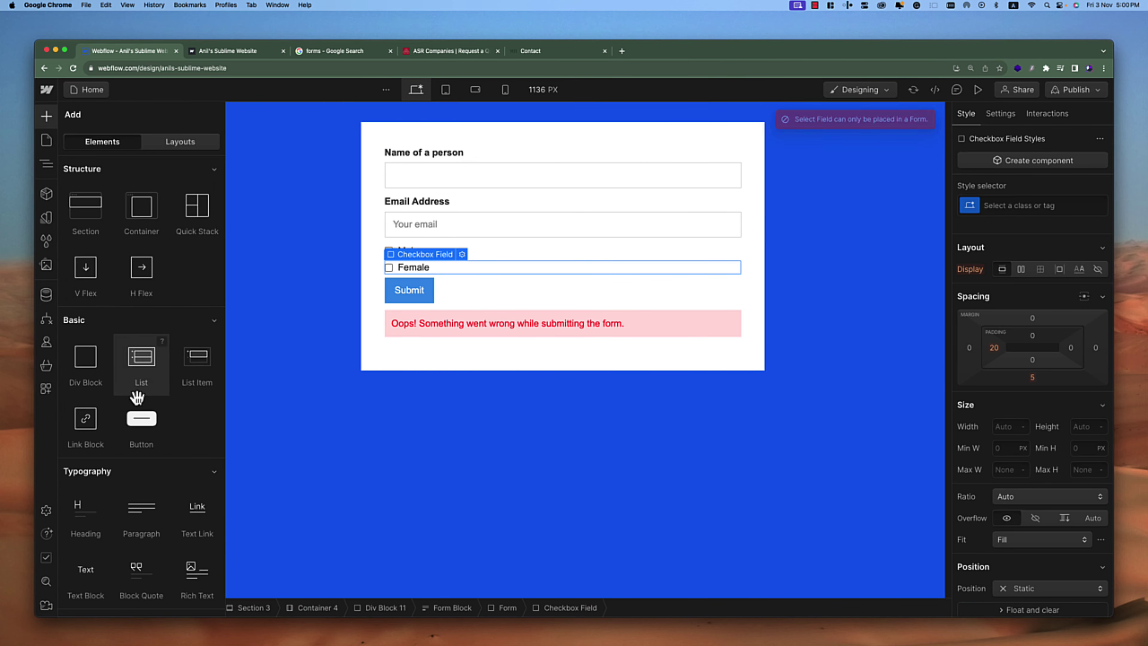
{"action": "scroll", "coordinate": [138, 391], "scroll_direction": "down", "scroll_amount": 10}
{"action": "scroll", "coordinate": [134, 328], "scroll_direction": "up", "scroll_amount": 5}
{"action": "scroll", "coordinate": [132, 322], "scroll_direction": "down", "scroll_amount": 5}
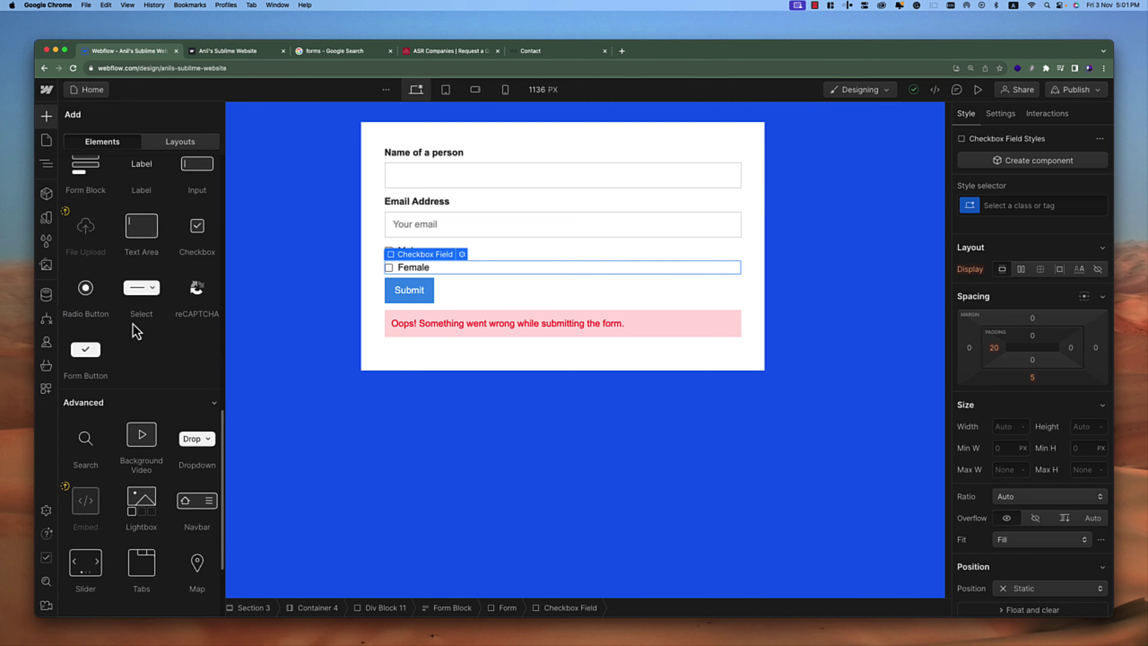
{"action": "left_click_drag", "start_coordinate": [148, 328], "coordinate": [453, 276]}
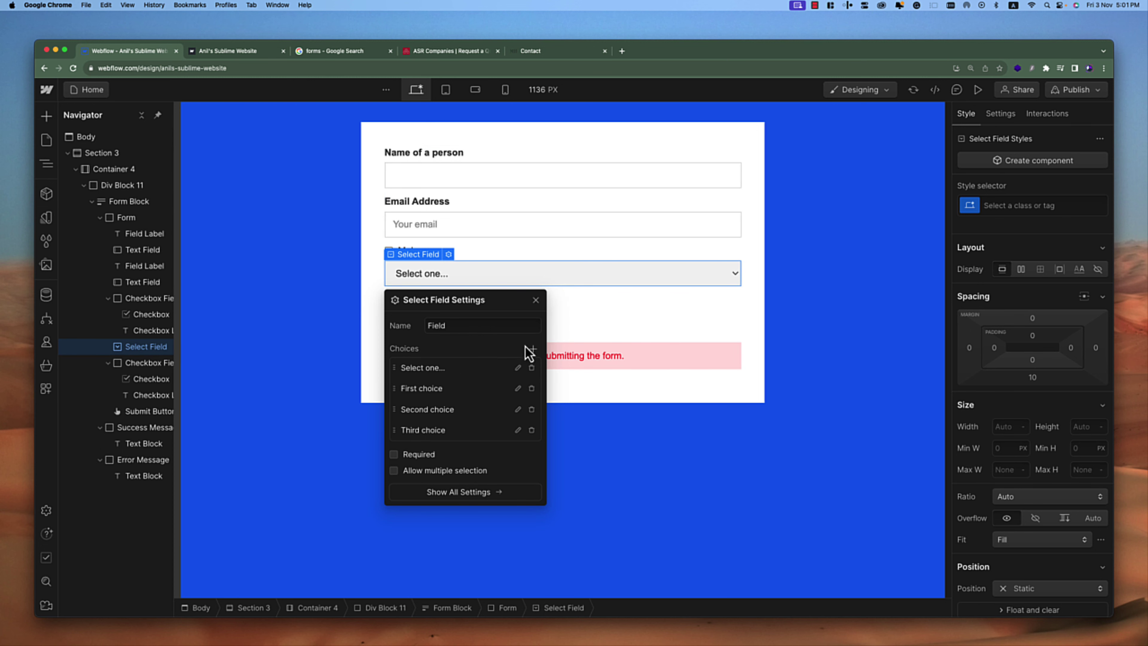
{"action": "key", "text": "Escape"}
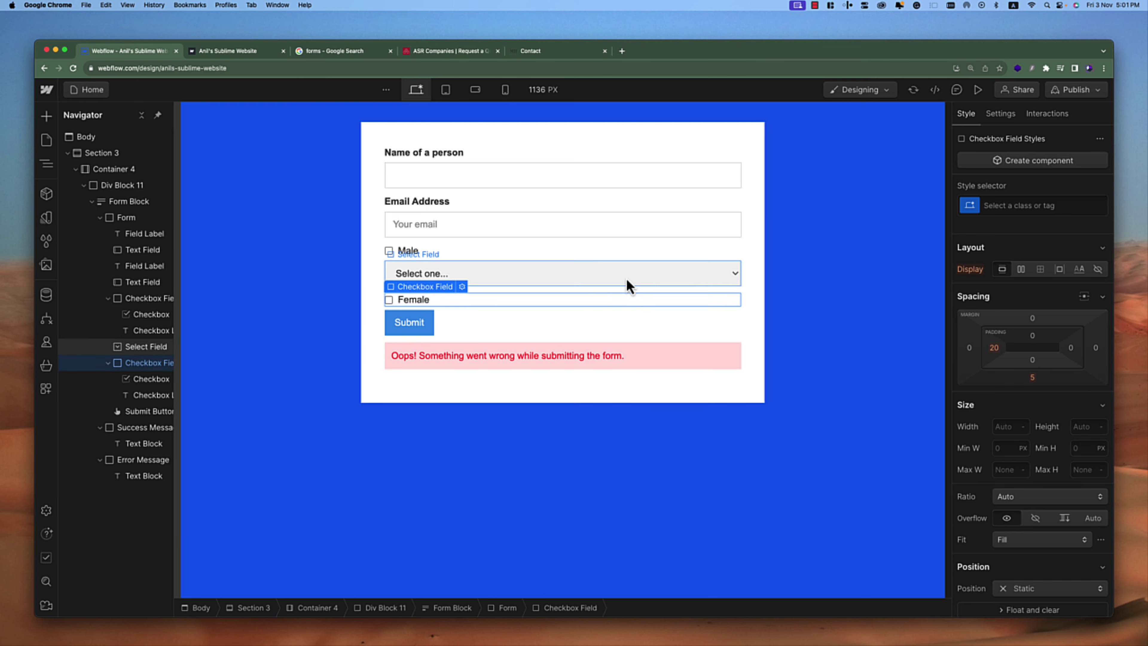
{"action": "left_click", "coordinate": [979, 89]}
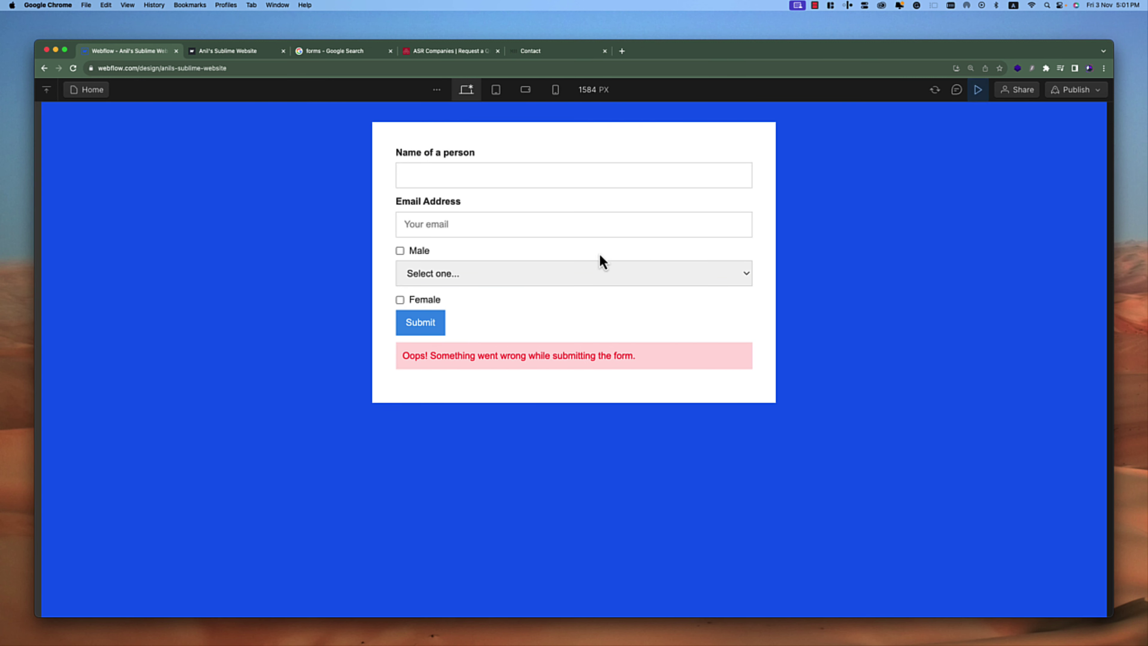
Check the dropdown's default choices in preview, then return to the designer
{"action": "left_click", "coordinate": [479, 276]}
{"action": "left_click", "coordinate": [512, 251]}
{"action": "left_click", "coordinate": [502, 287]}
{"action": "left_click", "coordinate": [978, 89]}
Open the select field's settings and inspect the 'Select one...' placeholder choice
{"action": "left_click", "coordinate": [448, 254]}
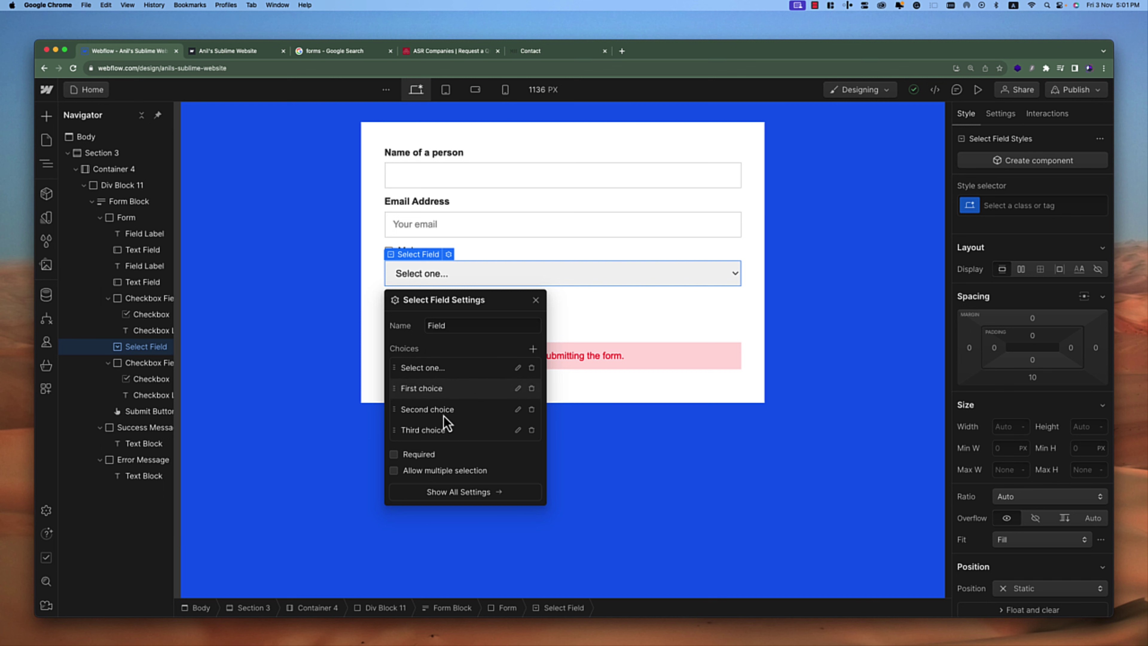
{"action": "left_click", "coordinate": [533, 348]}
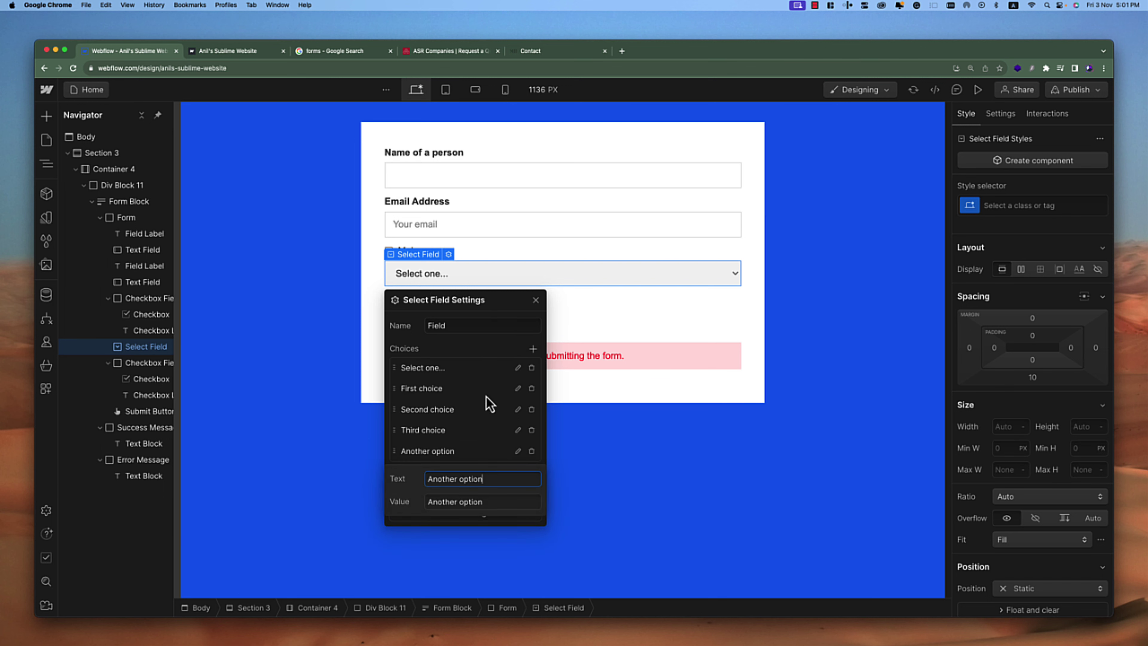
{"action": "left_click", "coordinate": [473, 347]}
{"action": "left_click", "coordinate": [517, 367]}
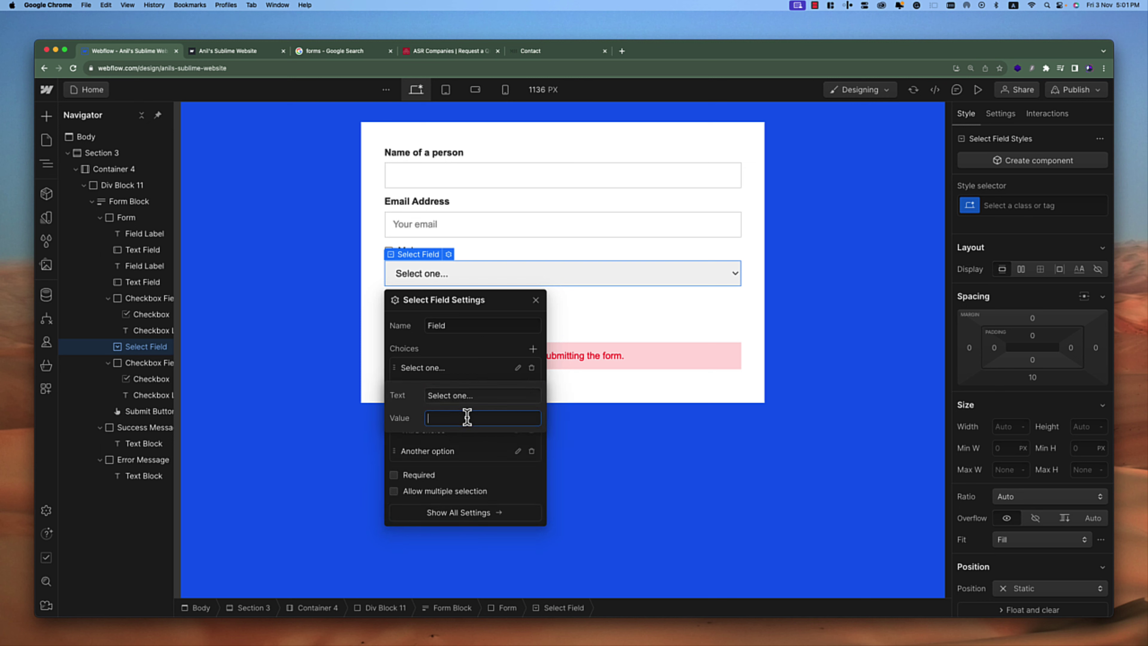
{"action": "left_click", "coordinate": [474, 350]}
{"action": "left_click", "coordinate": [517, 368]}
{"action": "left_click", "coordinate": [481, 350]}
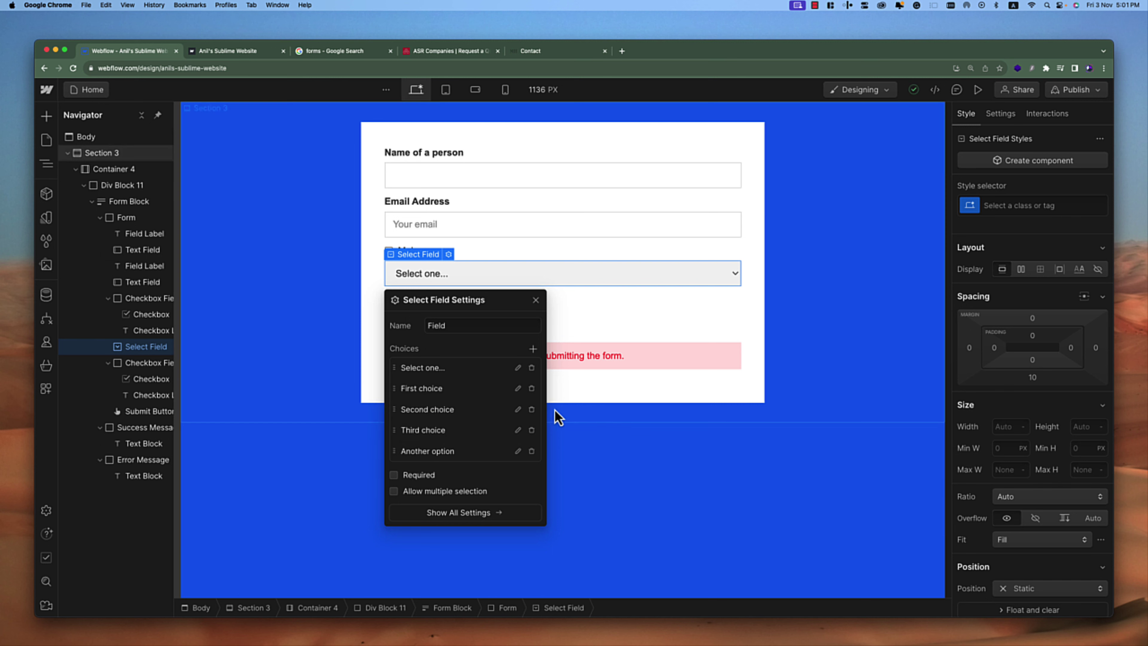
Rename the choices to Apple and Banana and delete the remaining extra choices
{"action": "left_click", "coordinate": [517, 388]}
{"action": "triple_click", "coordinate": [470, 415]}
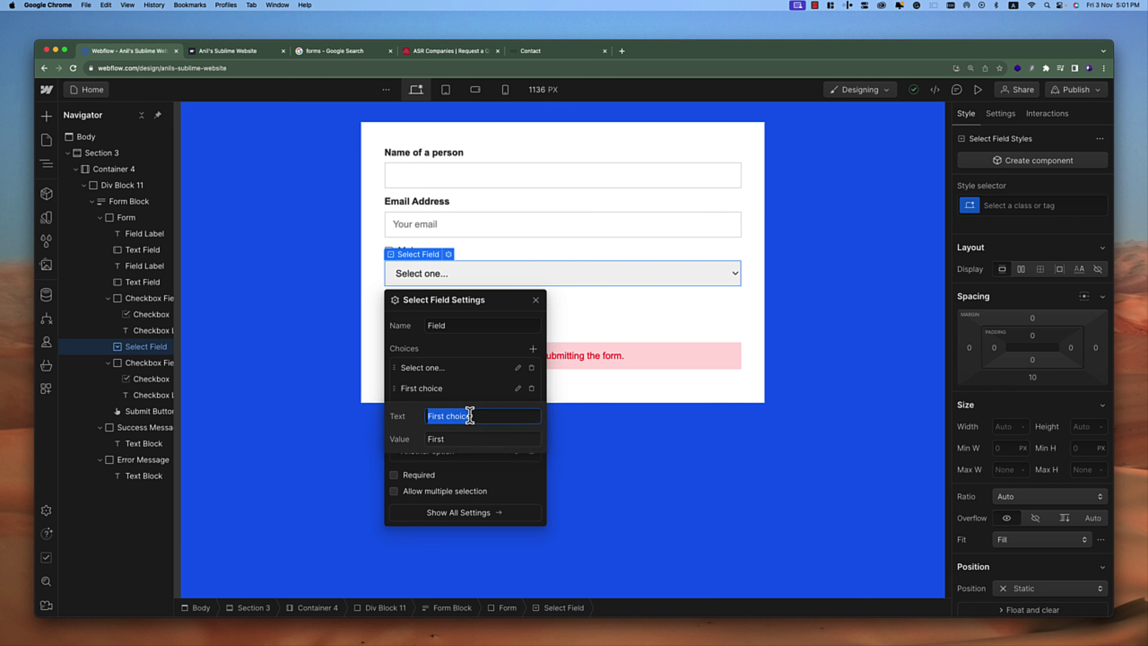
{"action": "type", "text": "Ap"}
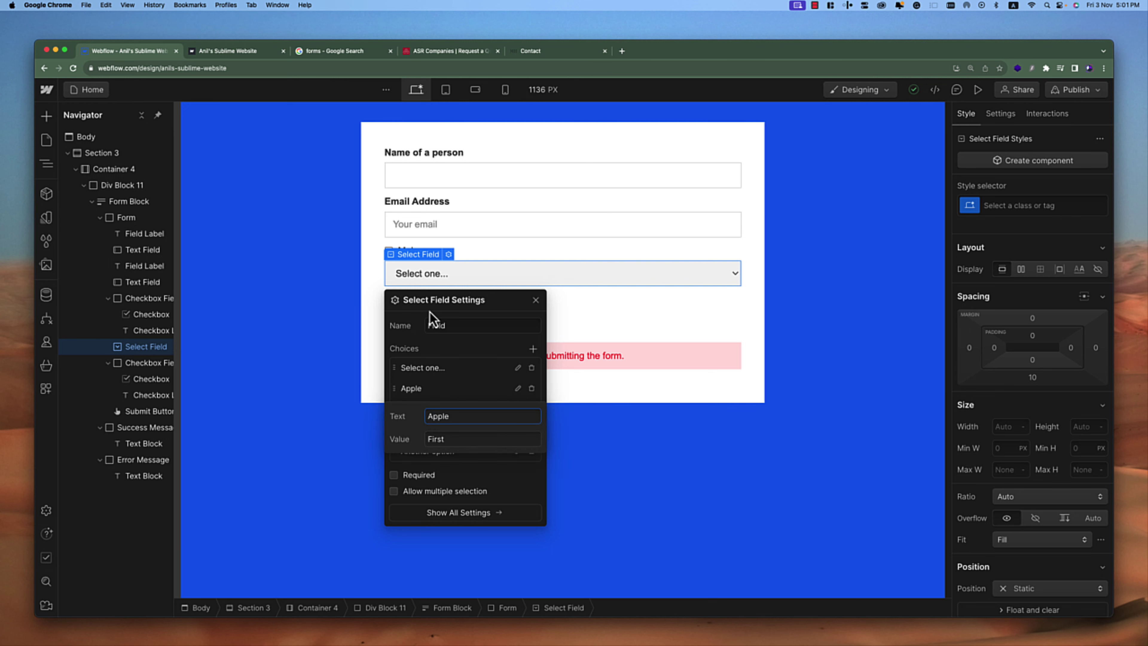
{"action": "type", "text": "ple"}
{"action": "key", "text": "Return"}
{"action": "left_click", "coordinate": [518, 410]}
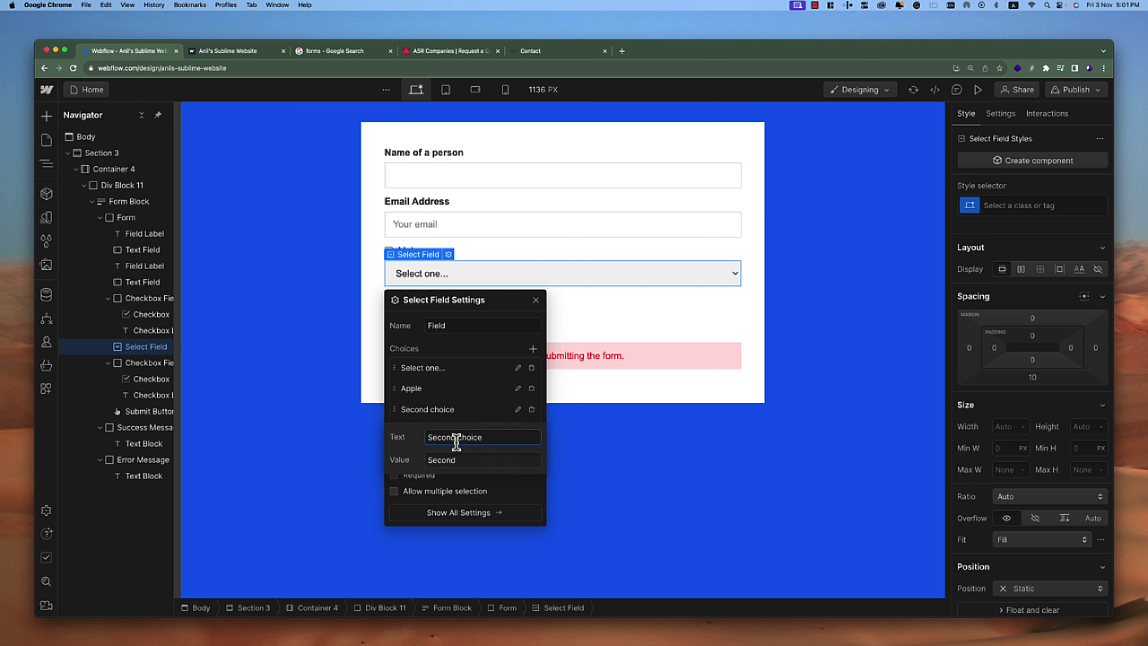
{"action": "triple_click", "coordinate": [456, 437]}
{"action": "type", "text": "Na"}
{"action": "key", "text": "Return"}
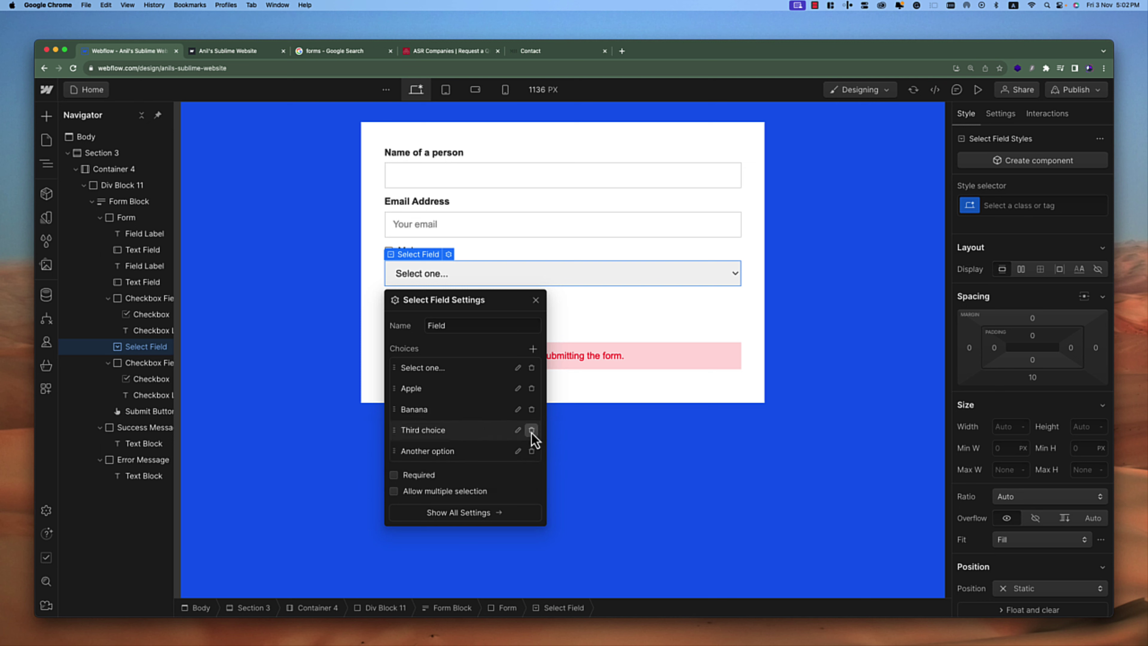
{"action": "left_click", "coordinate": [532, 432]}
{"action": "left_click", "coordinate": [532, 430]}
Set Banana's stored value to 'Second bannan' and reopen the choice to verify it
{"action": "left_click", "coordinate": [518, 388]}
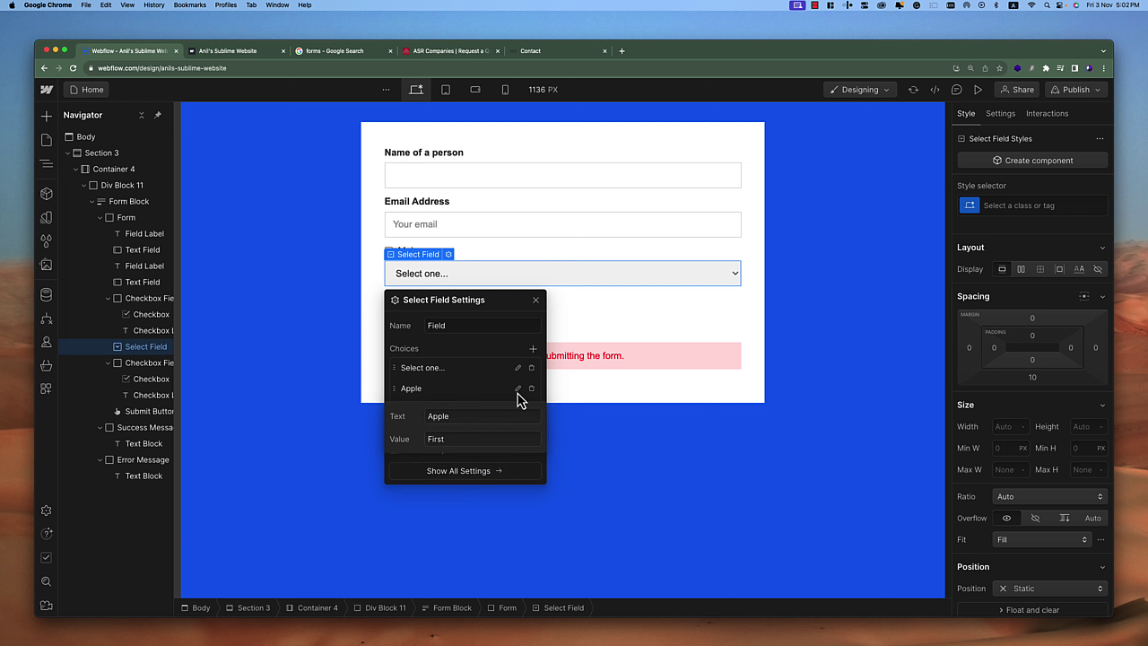
{"action": "left_click", "coordinate": [455, 438]}
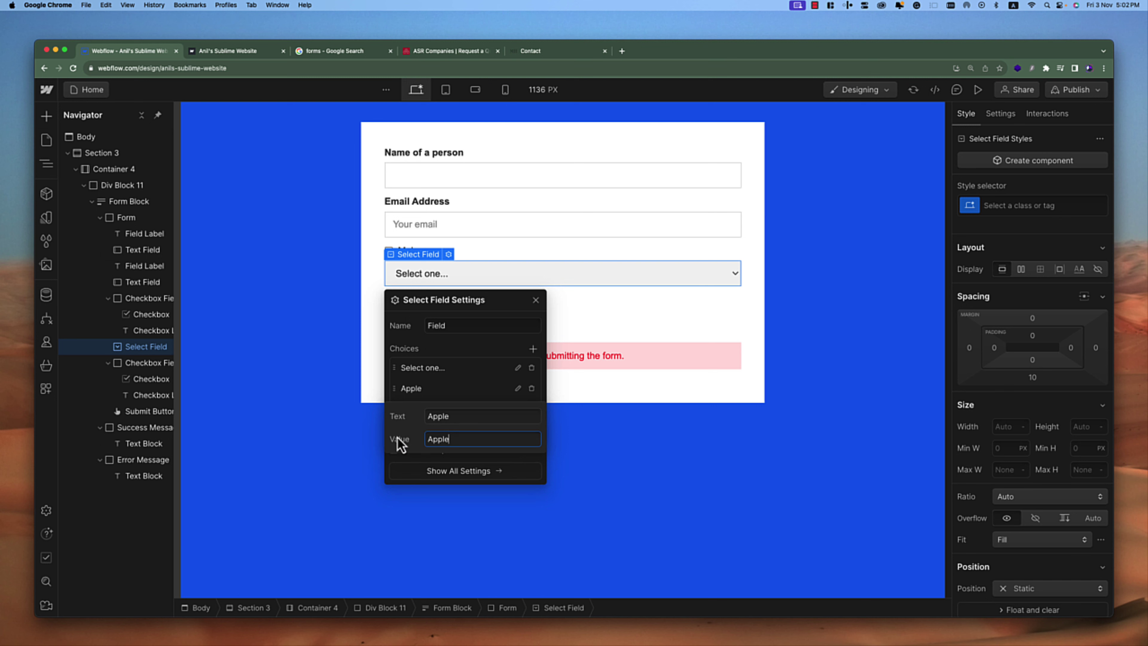
{"action": "key", "text": "Return"}
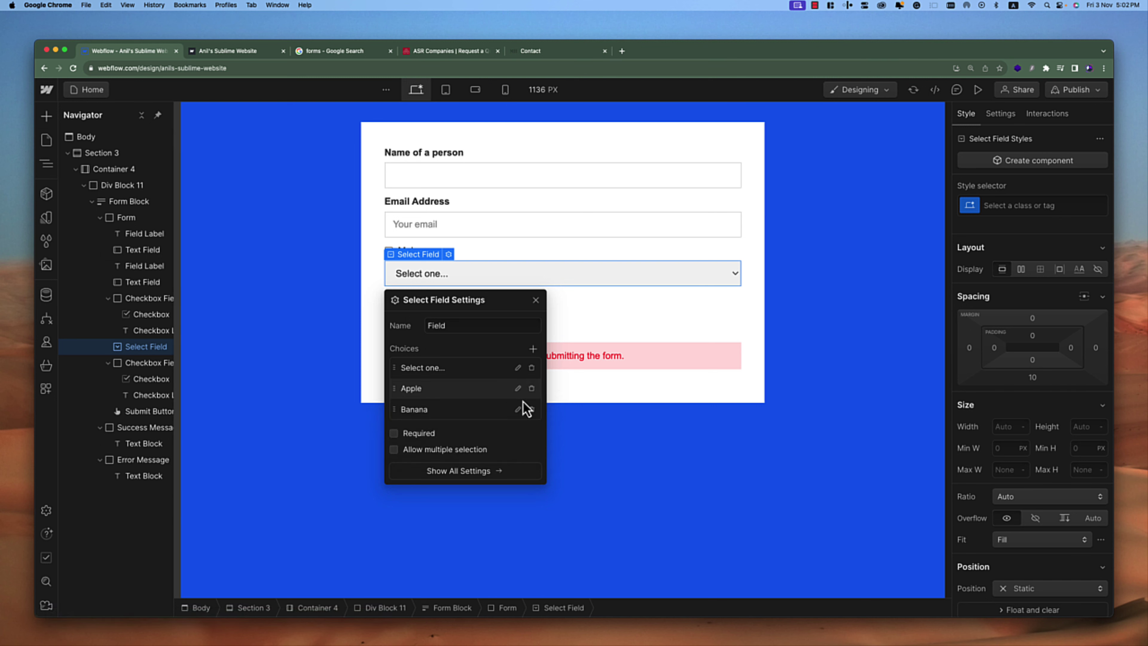
{"action": "left_click", "coordinate": [519, 409]}
{"action": "left_click", "coordinate": [451, 460]}
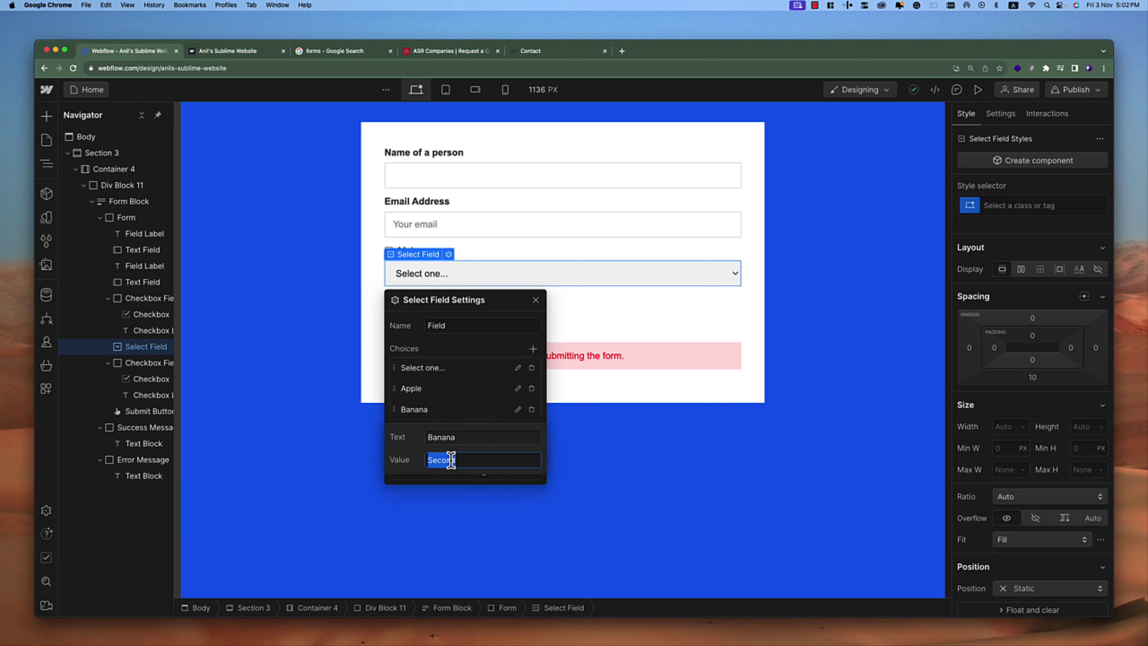
{"action": "type", "text": "S"}
{"action": "key", "text": "Return"}
{"action": "left_click", "coordinate": [517, 411]}
{"action": "double_click", "coordinate": [437, 436]}
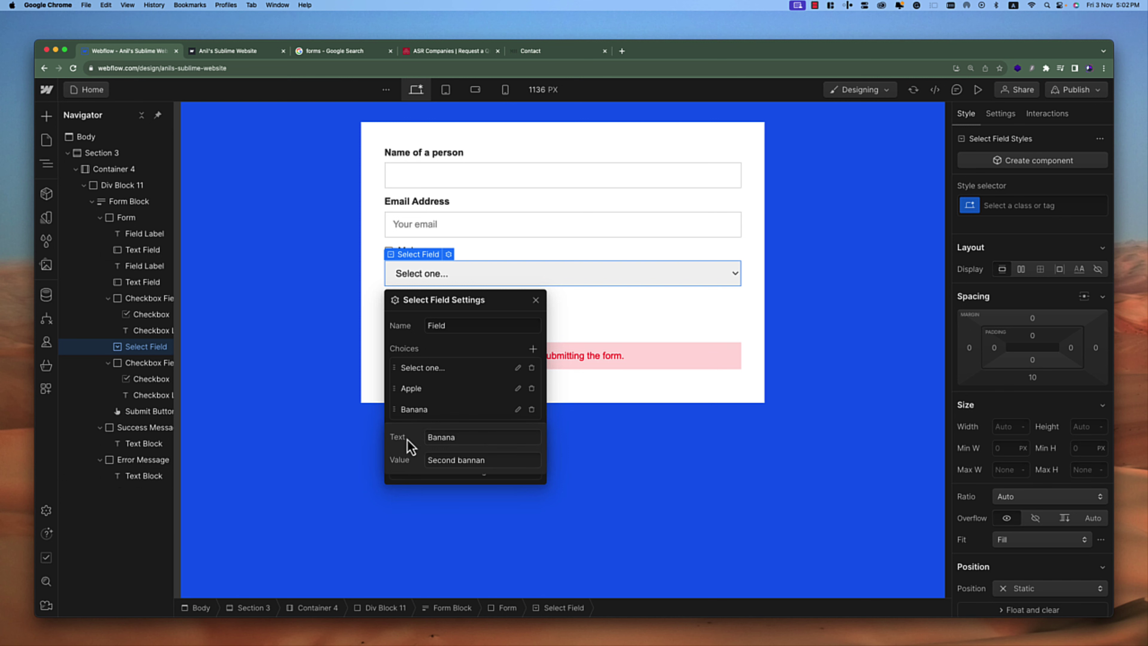
Preview the form, choose Banana in the dropdown, and exit preview
{"action": "left_click", "coordinate": [651, 331]}
{"action": "left_click", "coordinate": [977, 91]}
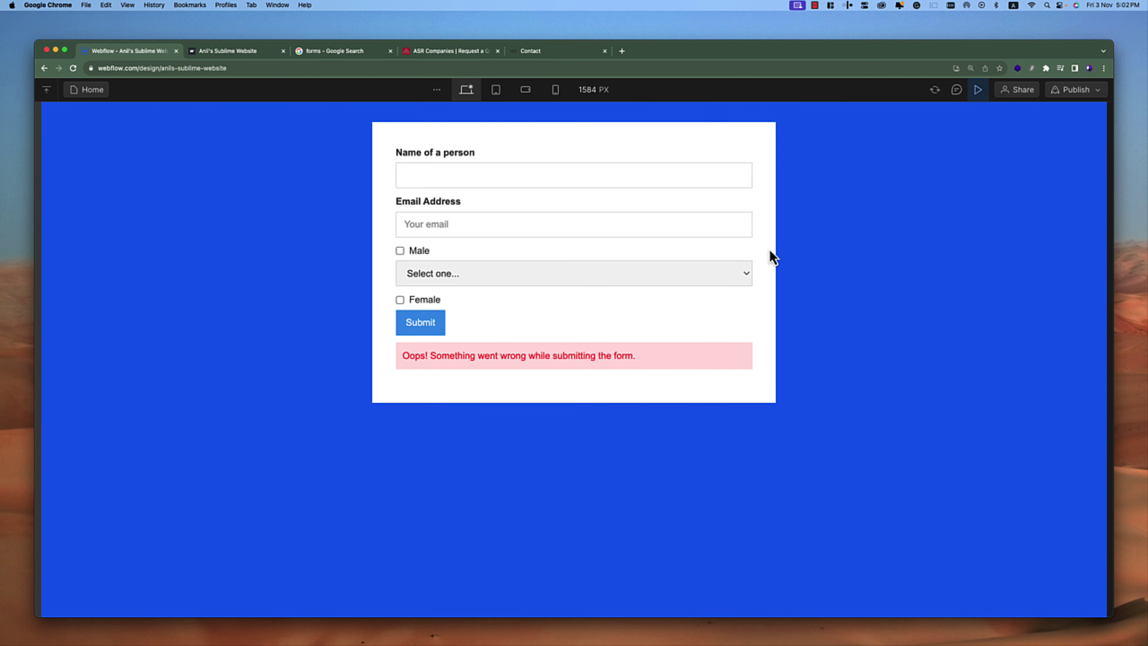
{"action": "left_click", "coordinate": [737, 273]}
{"action": "left_click", "coordinate": [587, 321]}
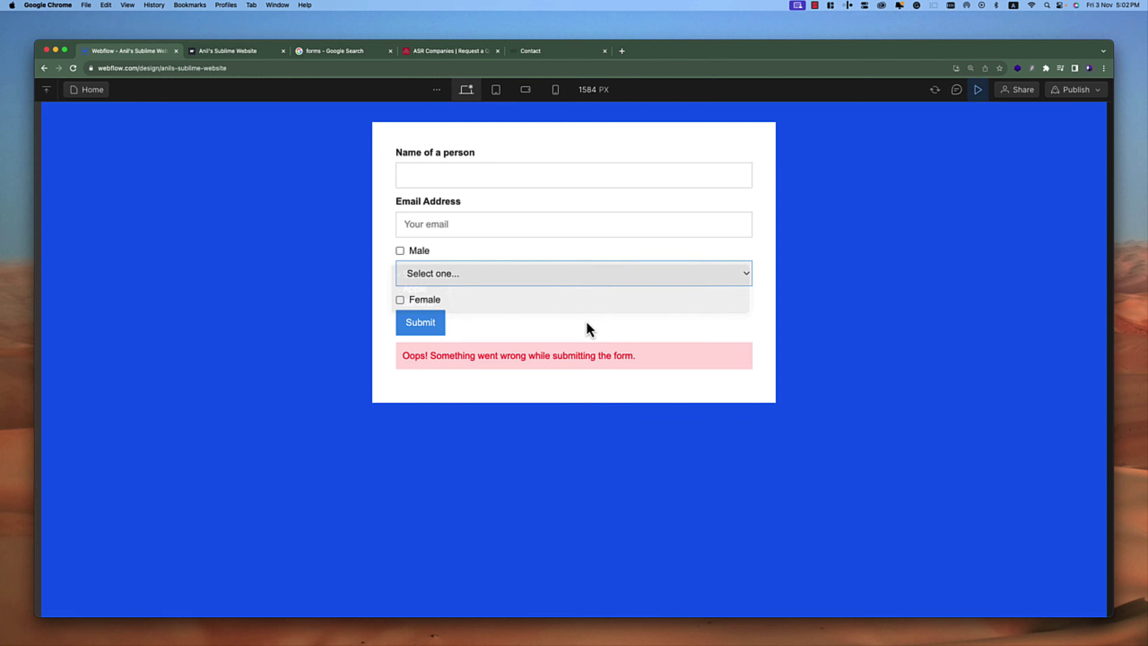
{"action": "left_click", "coordinate": [566, 280]}
{"action": "left_click", "coordinate": [492, 315]}
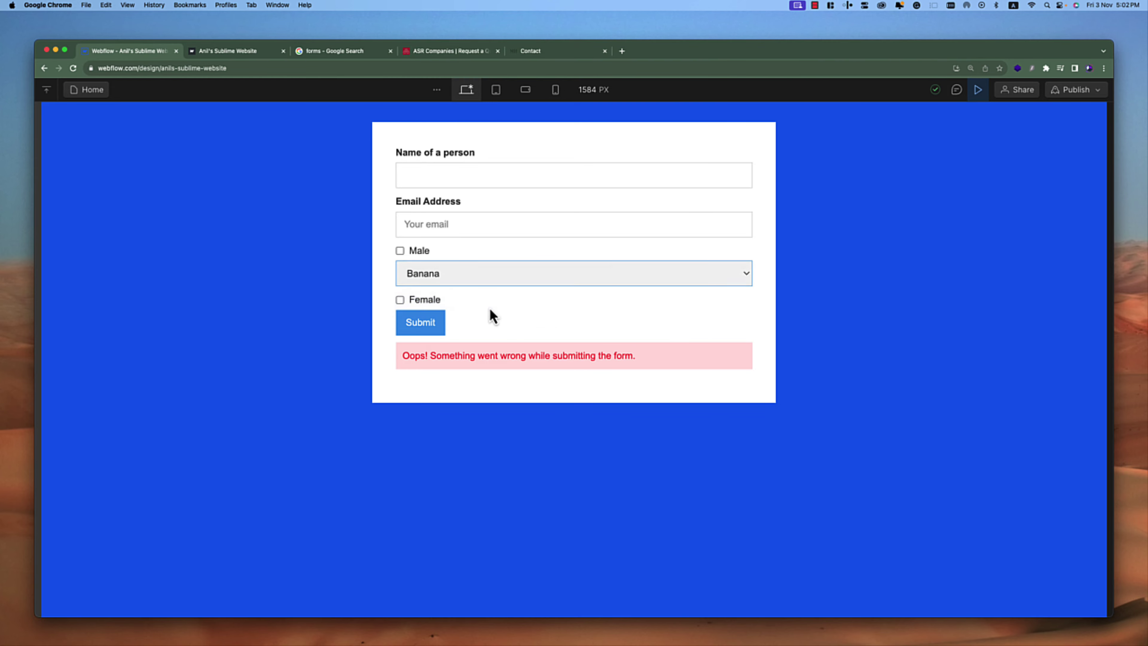
{"action": "left_click", "coordinate": [977, 90]}
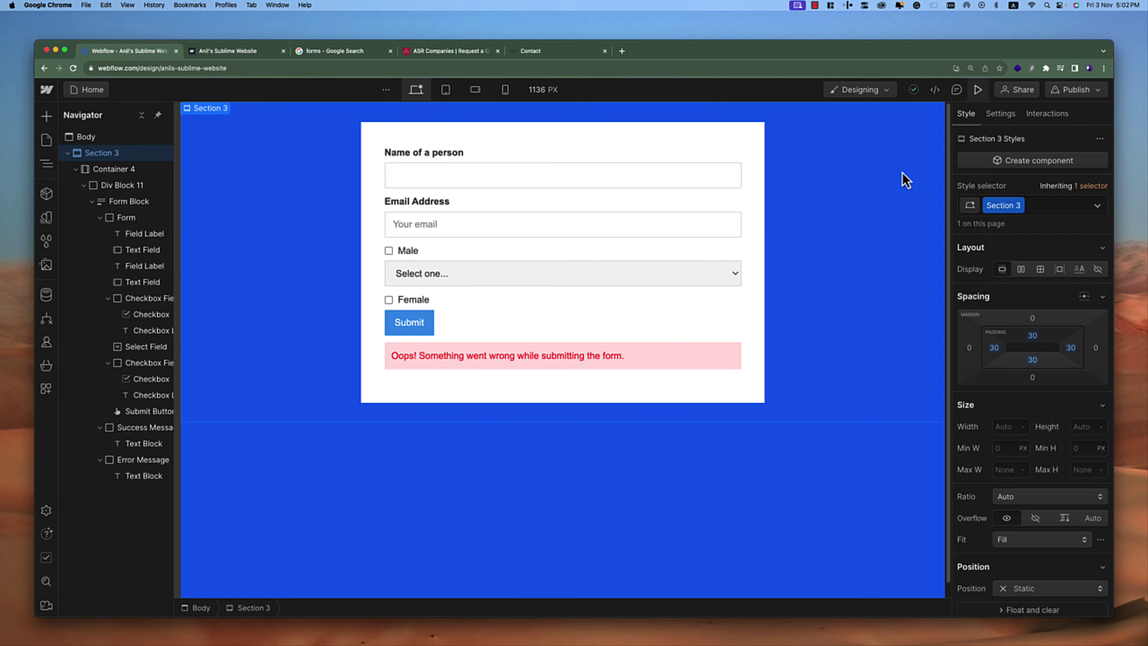
Confirm Banana's stored value in the select settings, then close them and select the body
{"action": "left_click", "coordinate": [414, 281]}
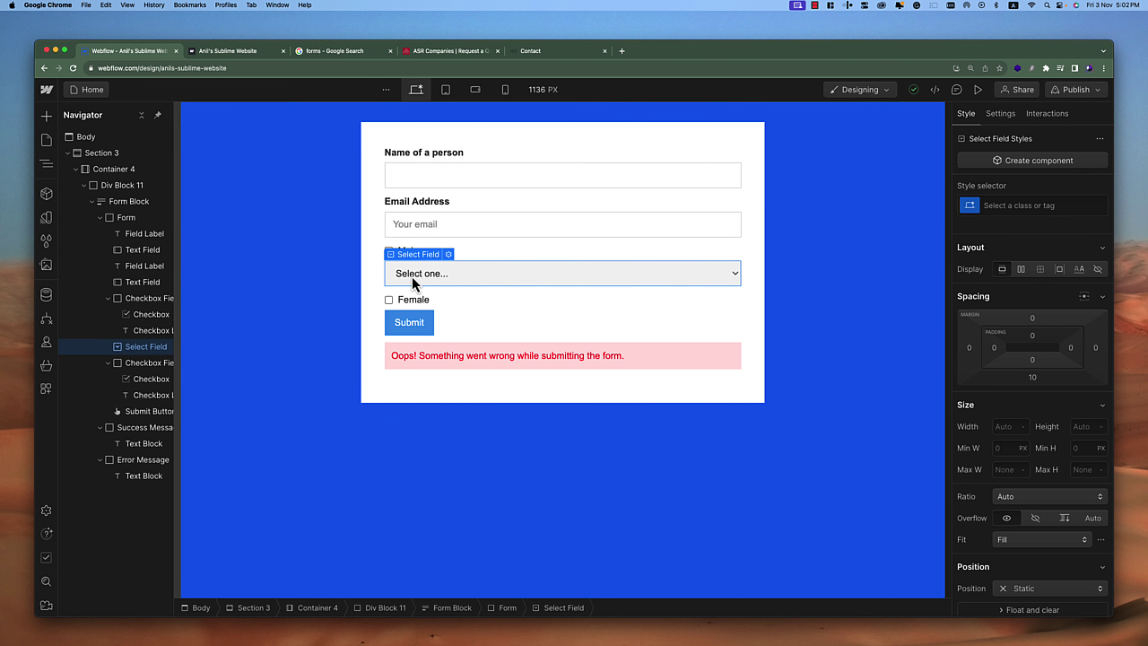
{"action": "left_click", "coordinate": [449, 254]}
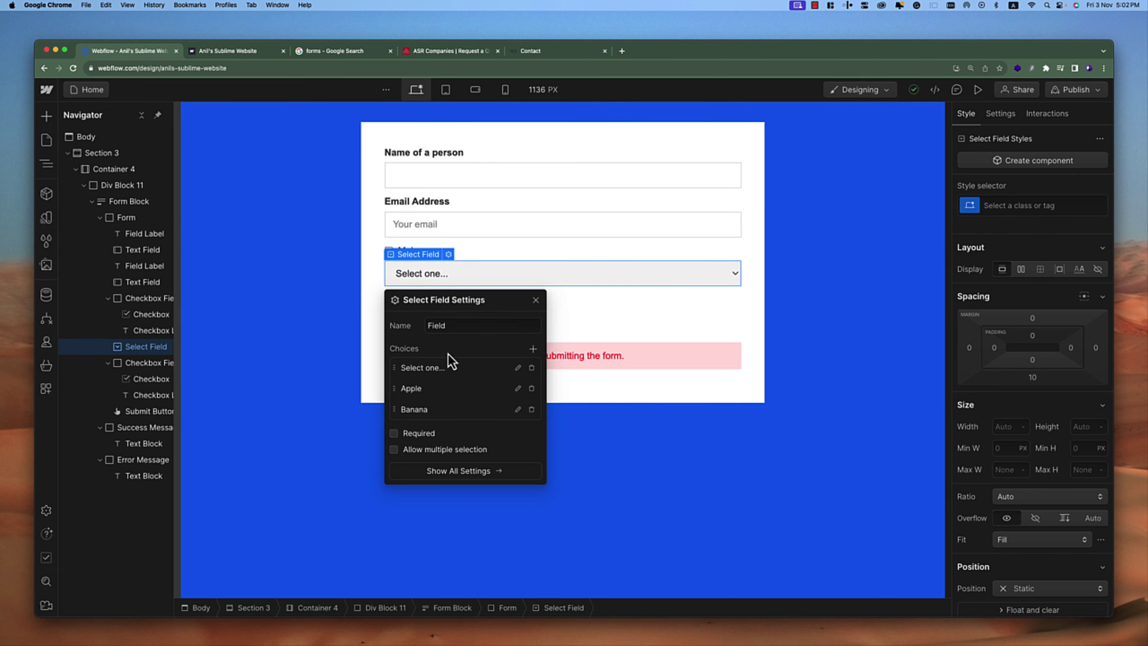
{"action": "left_click", "coordinate": [518, 409]}
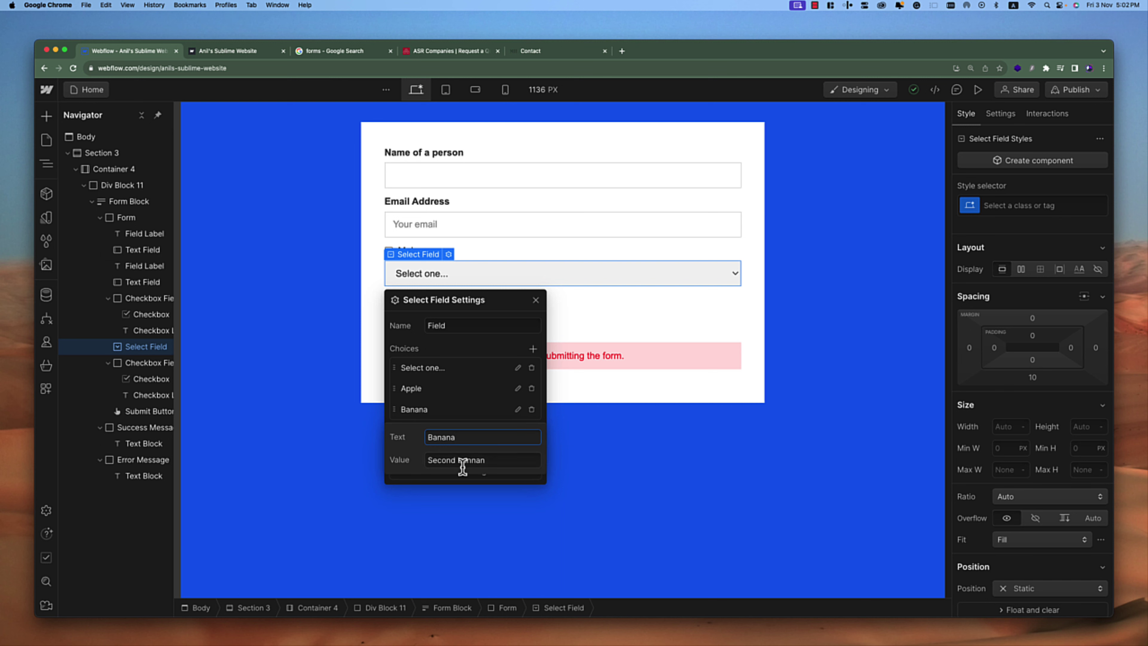
{"action": "left_click", "coordinate": [514, 460]}
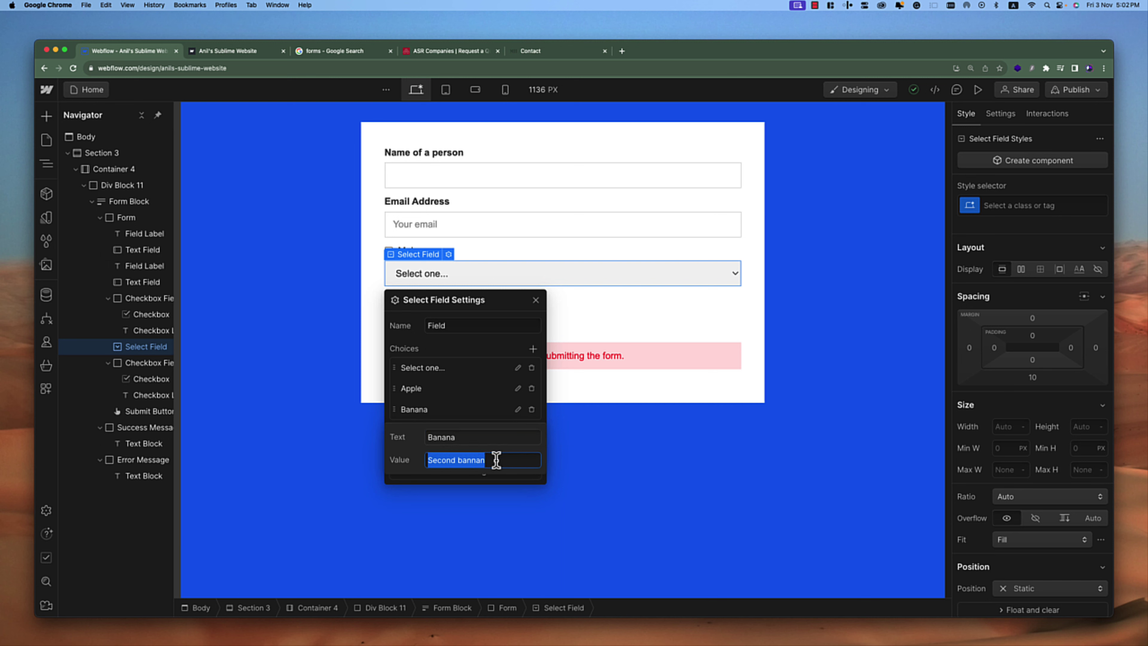
{"action": "left_click", "coordinate": [647, 305]}
{"action": "left_click", "coordinate": [581, 391]}
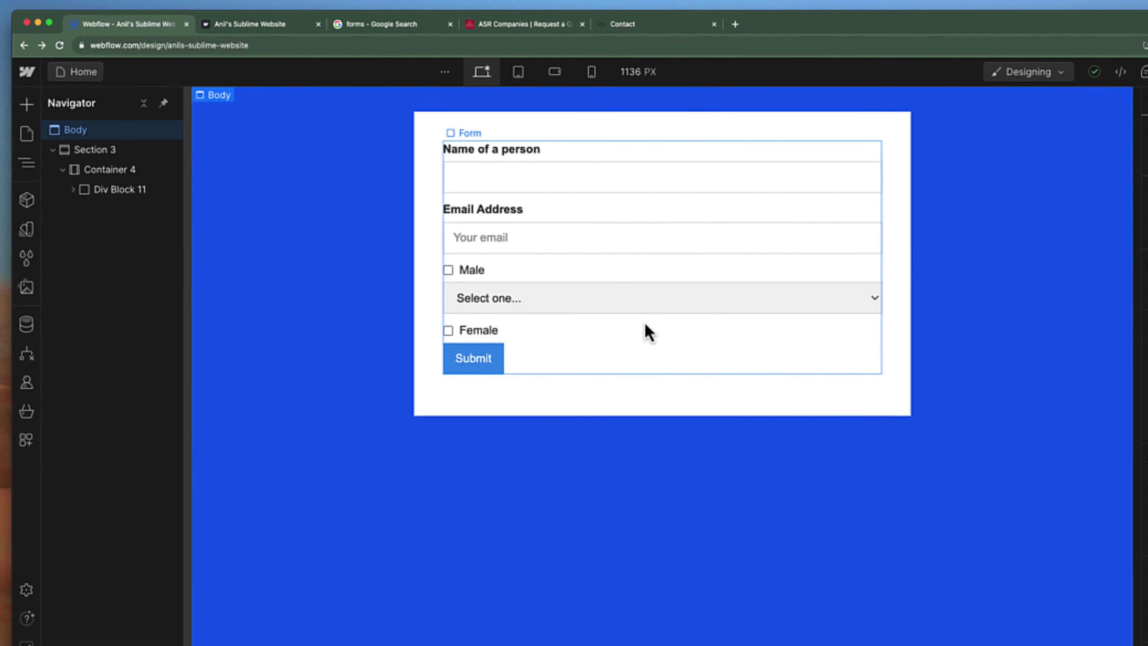
Go to Site settings from the Webflow hamburger menu
{"action": "left_click", "coordinate": [26, 71]}
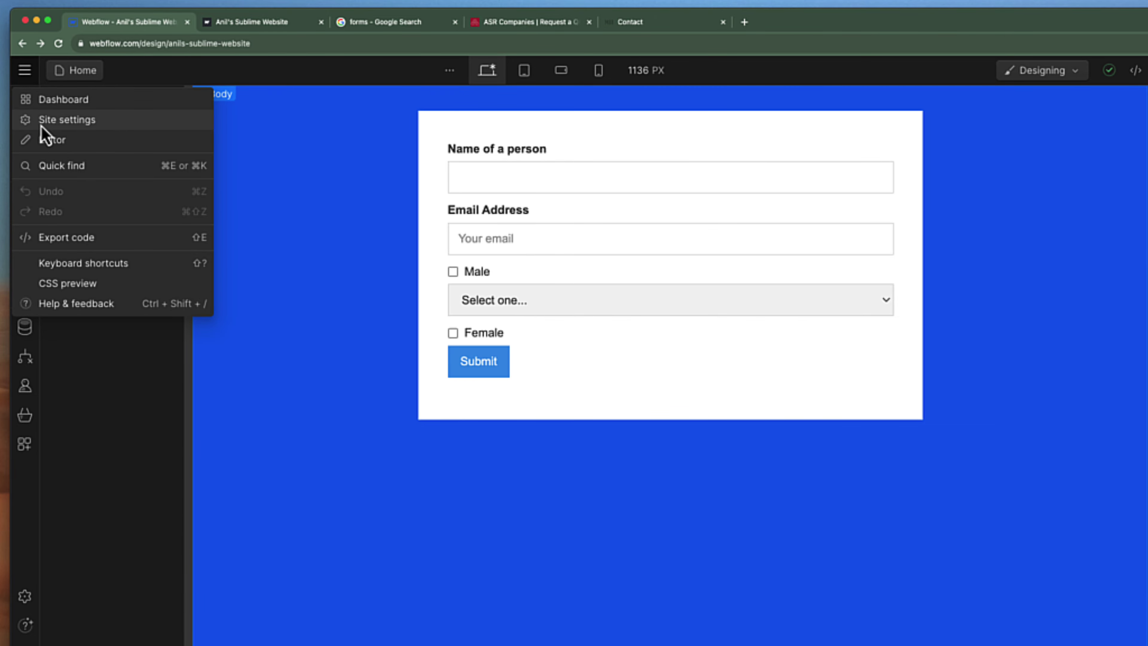
{"action": "left_click", "coordinate": [68, 125]}
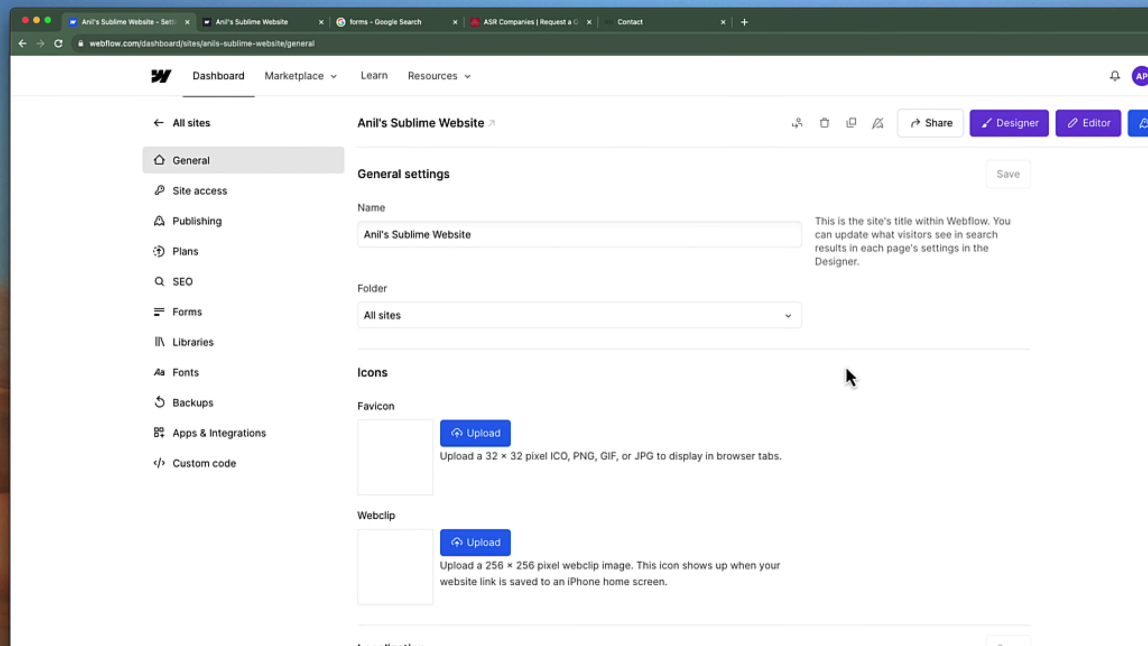
Open the Forms settings page and review form notifications, reCAPTCHA and spam filtering
{"action": "left_click", "coordinate": [210, 317]}
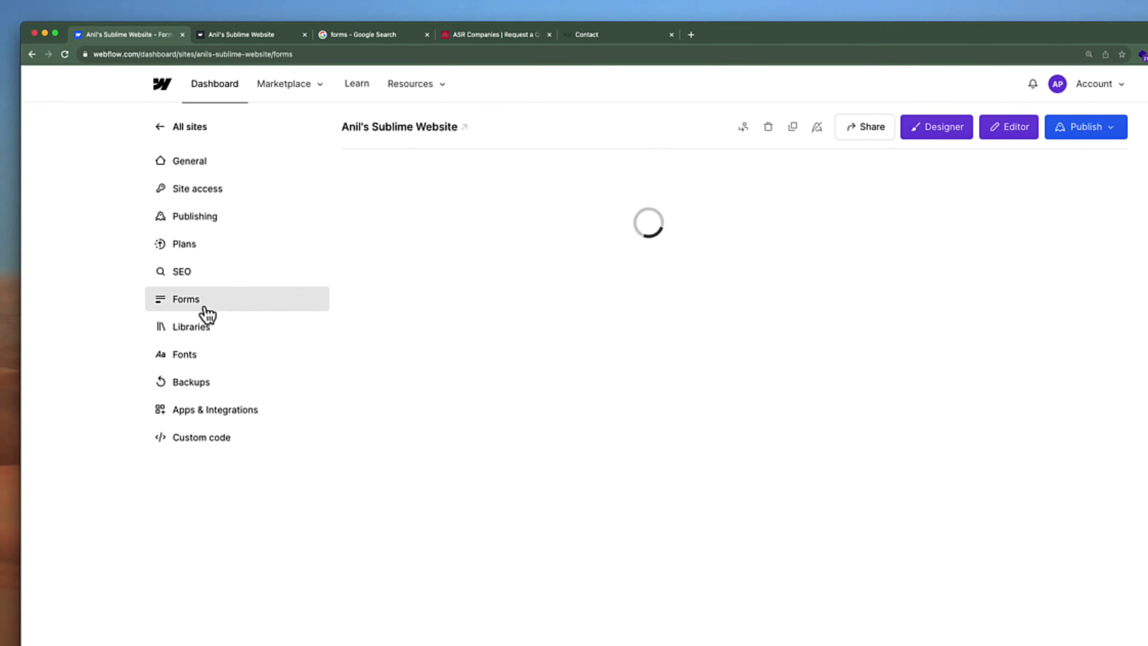
{"action": "scroll", "coordinate": [649, 263], "scroll_direction": "down", "scroll_amount": 1}
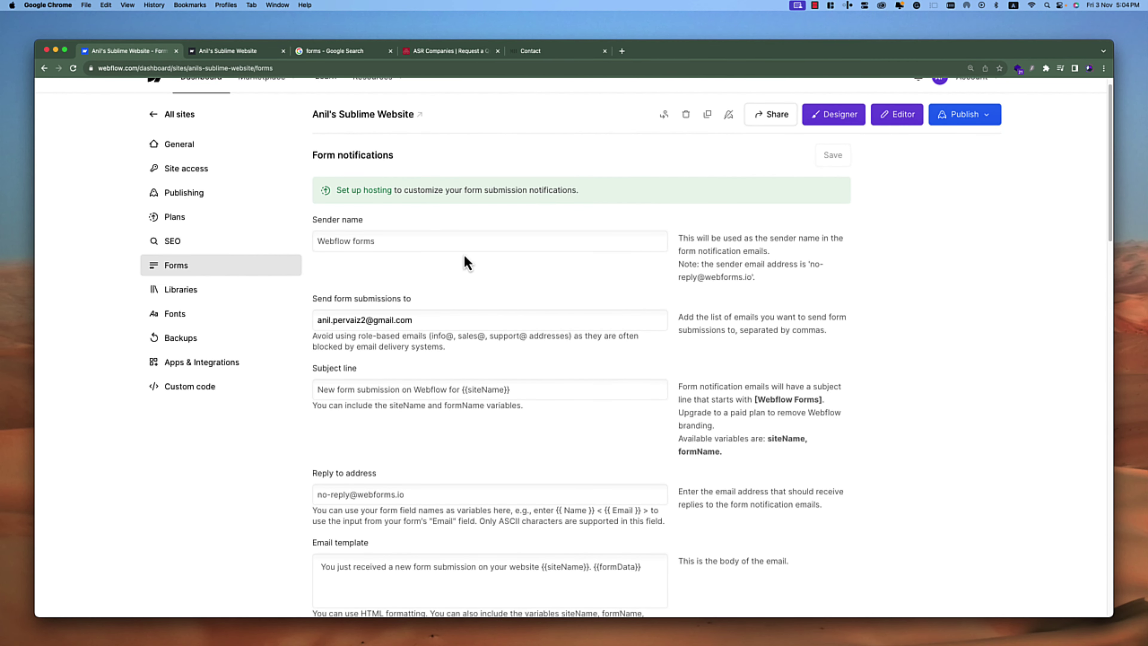
{"action": "scroll", "coordinate": [438, 255], "scroll_direction": "down", "scroll_amount": 4}
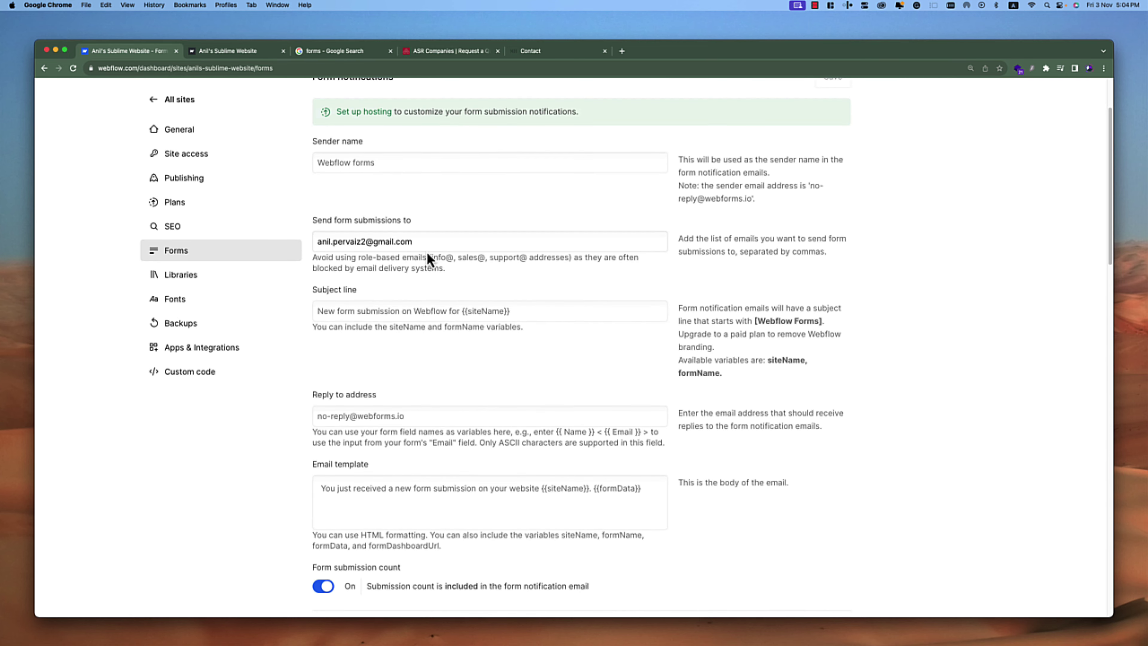
{"action": "scroll", "coordinate": [427, 251], "scroll_direction": "down", "scroll_amount": 4}
{"action": "scroll", "coordinate": [427, 250], "scroll_direction": "down", "scroll_amount": 1}
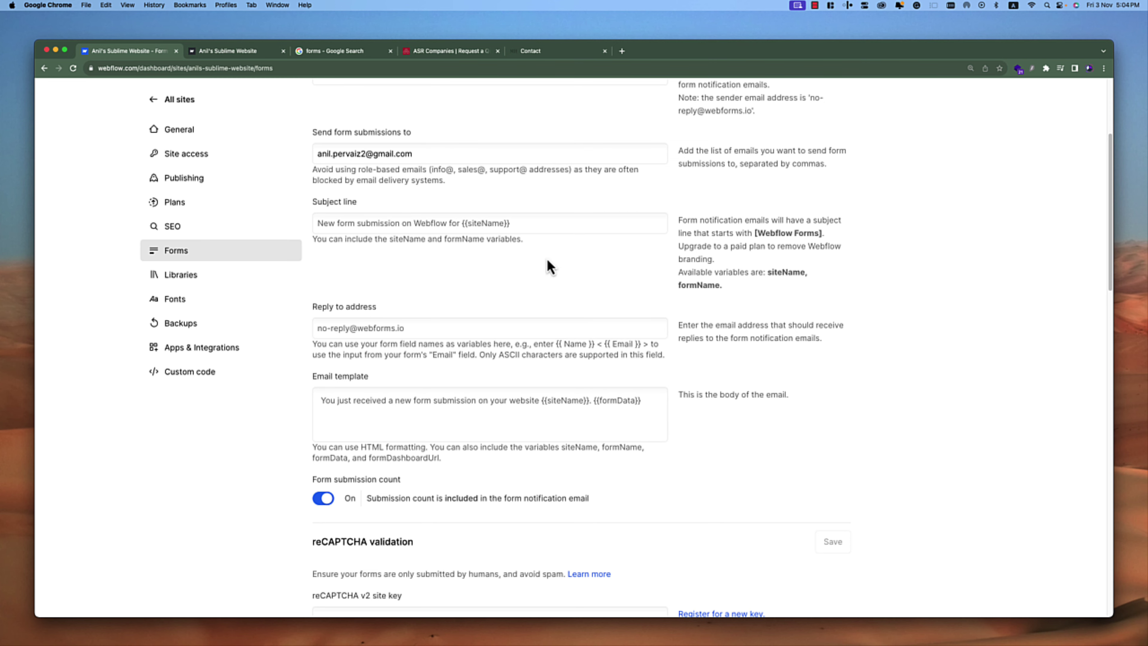
{"action": "scroll", "coordinate": [495, 254], "scroll_direction": "down", "scroll_amount": 4}
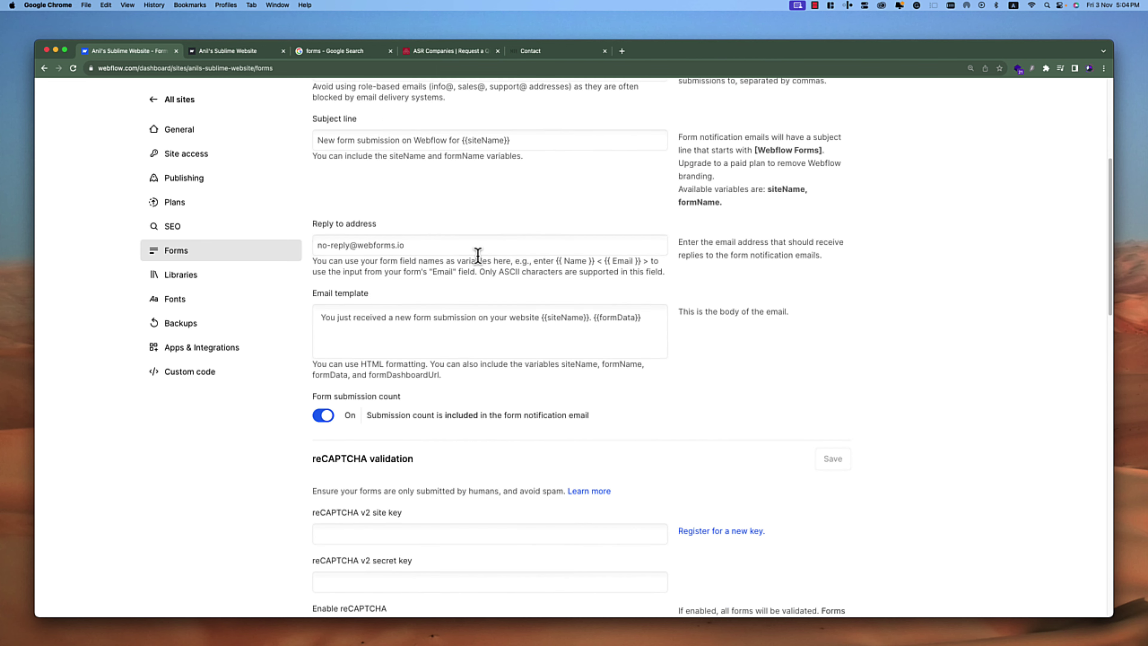
{"action": "scroll", "coordinate": [504, 254], "scroll_direction": "down", "scroll_amount": 3}
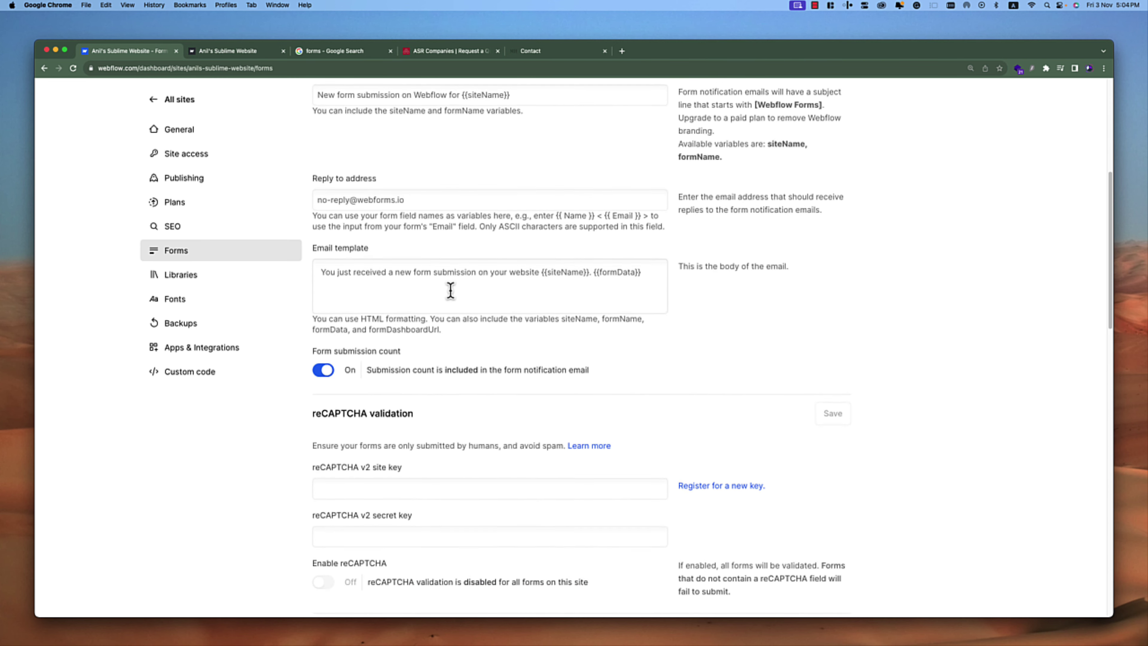
{"action": "scroll", "coordinate": [451, 290], "scroll_direction": "down", "scroll_amount": 10}
{"action": "scroll", "coordinate": [451, 289], "scroll_direction": "up", "scroll_amount": 3}
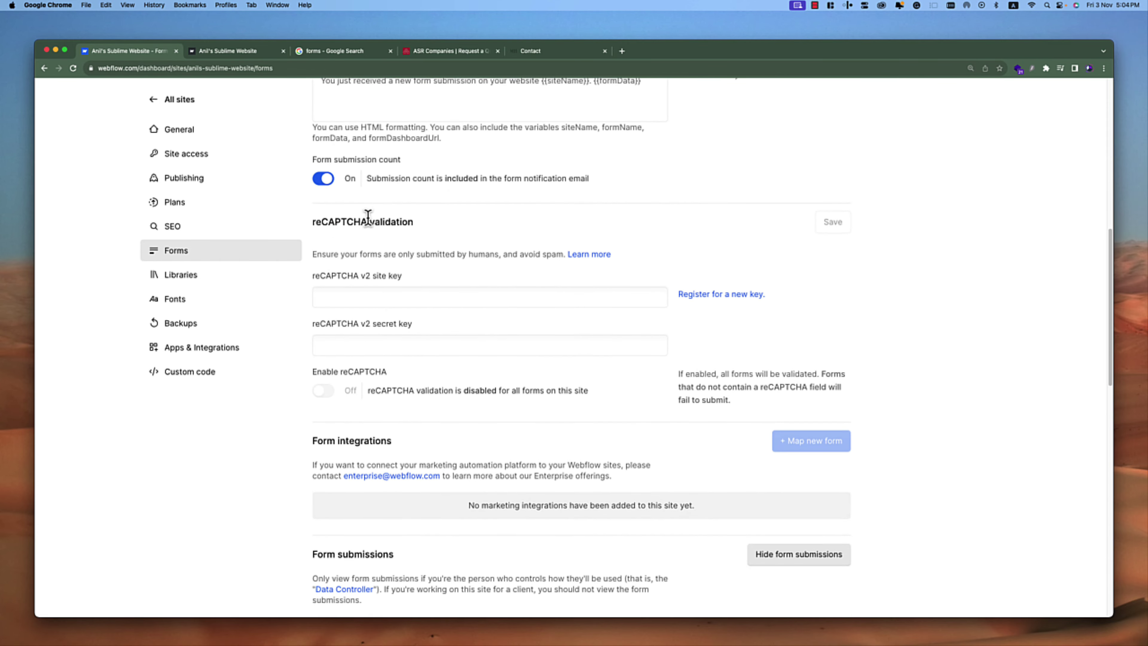
{"action": "scroll", "coordinate": [418, 275], "scroll_direction": "down", "scroll_amount": 7}
{"action": "scroll", "coordinate": [464, 275], "scroll_direction": "up", "scroll_amount": 20}
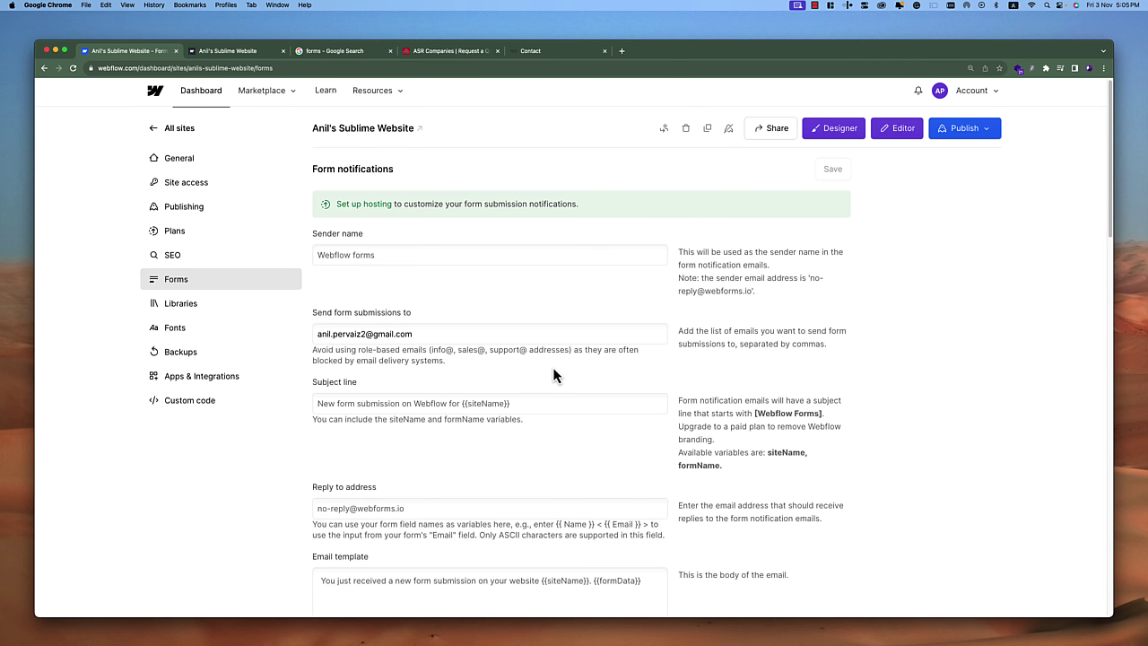
{"action": "scroll", "coordinate": [552, 376], "scroll_direction": "down", "scroll_amount": 15}
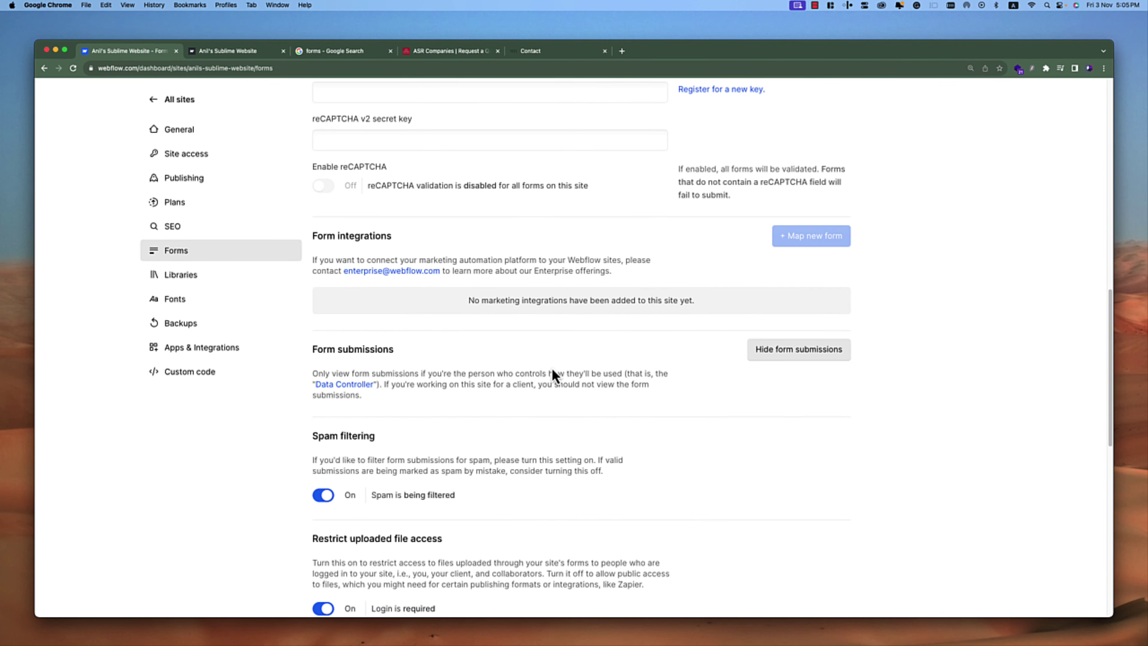
Scroll to Form submission data showing 2/50 submissions with two Email form entries
{"action": "scroll", "coordinate": [552, 371], "scroll_direction": "down", "scroll_amount": 10}
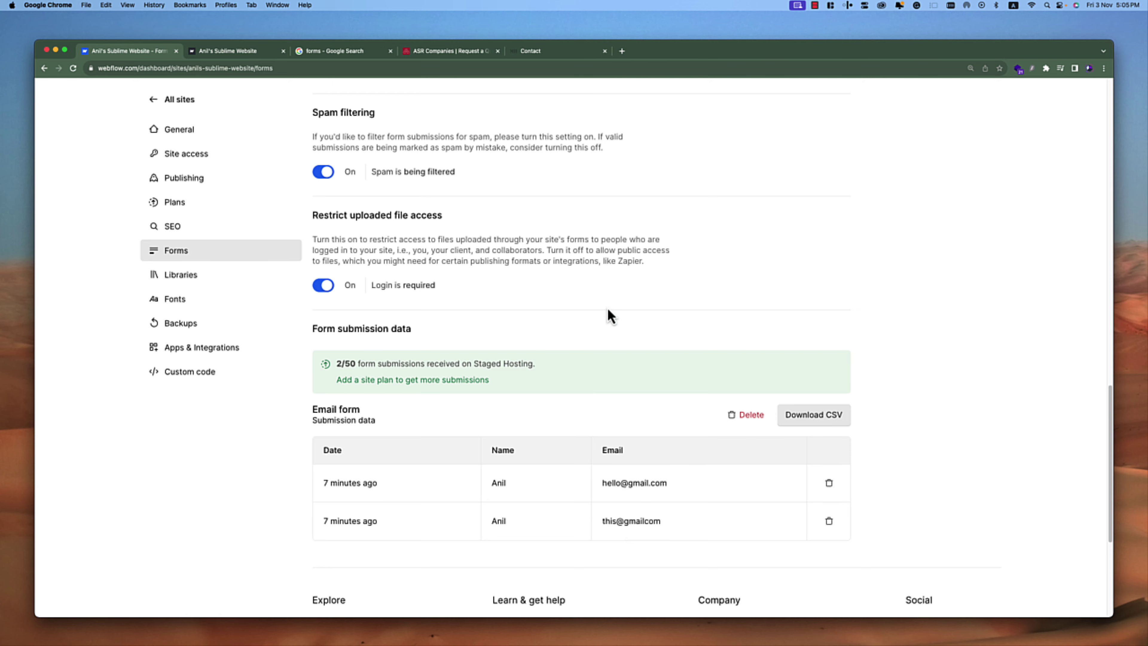
{"action": "scroll", "coordinate": [768, 339], "scroll_direction": "down", "scroll_amount": 4}
{"action": "scroll", "coordinate": [956, 366], "scroll_direction": "down", "scroll_amount": 3}
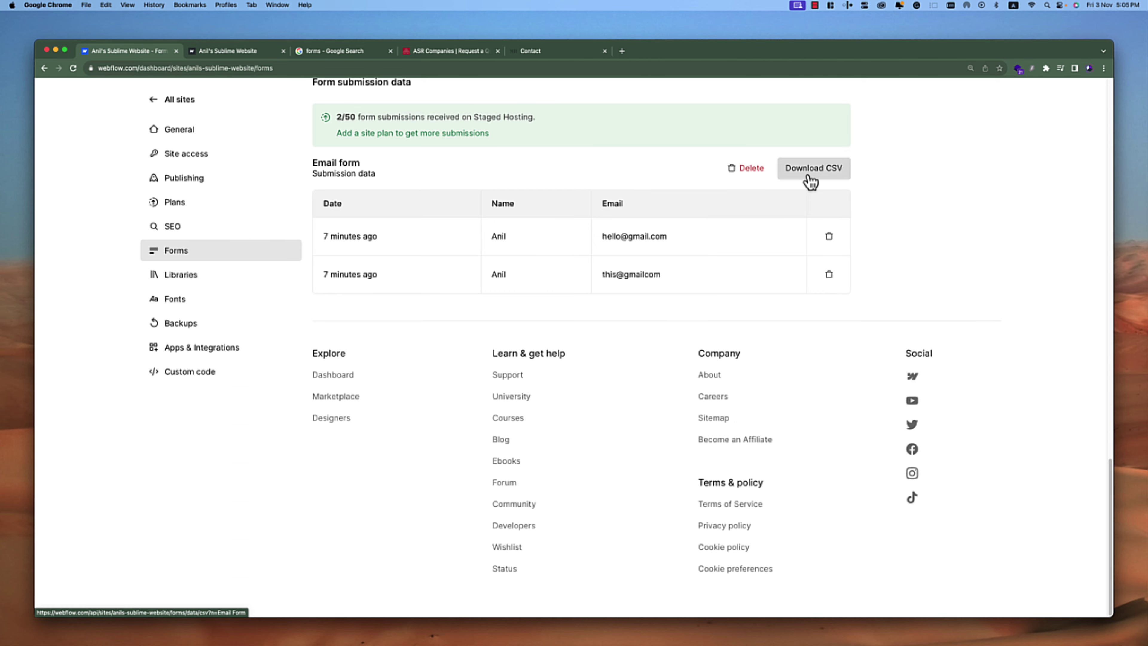
{"action": "scroll", "coordinate": [888, 226], "scroll_direction": "up", "scroll_amount": 5}
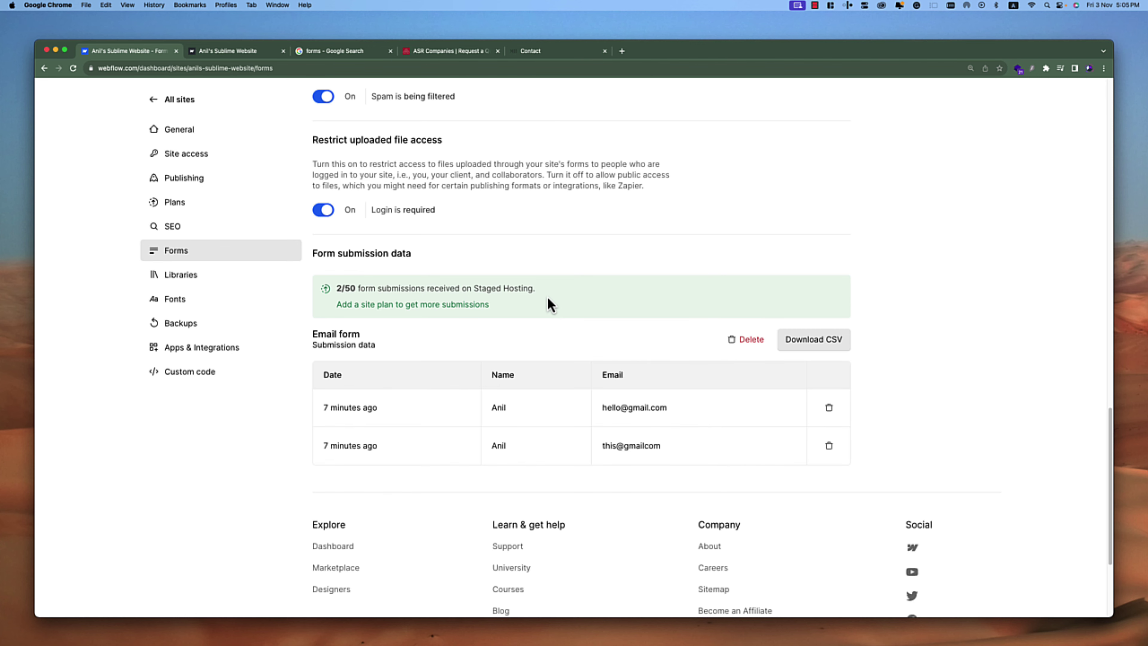
{"action": "scroll", "coordinate": [534, 389], "scroll_direction": "up", "scroll_amount": 1}
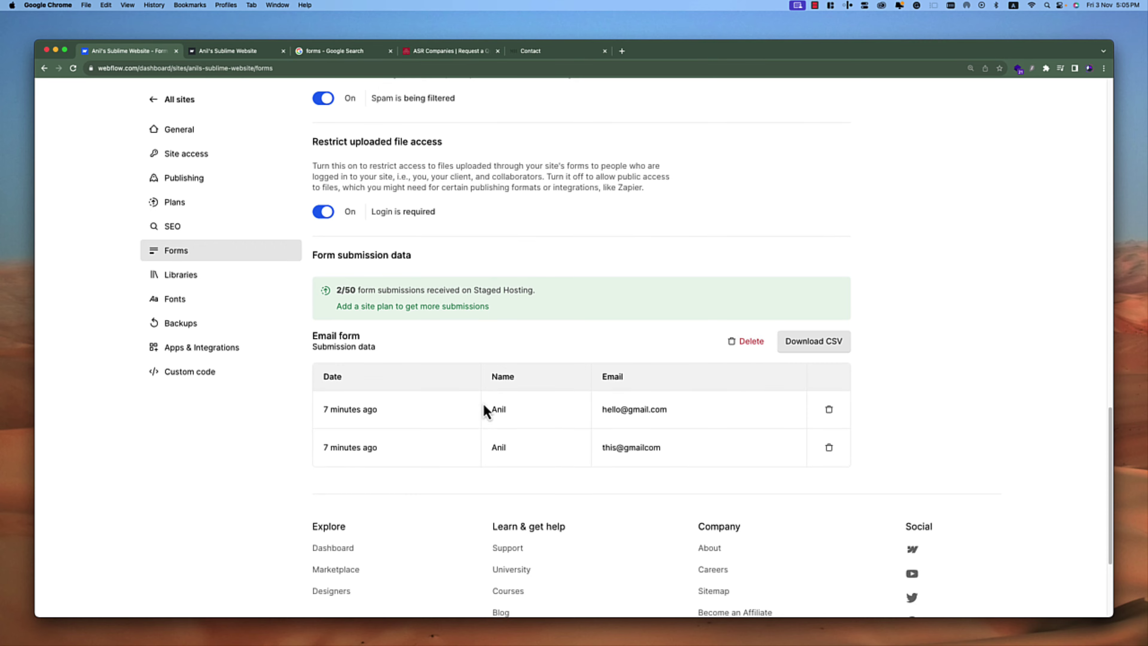
{"action": "scroll", "coordinate": [627, 359], "scroll_direction": "up", "scroll_amount": 10}
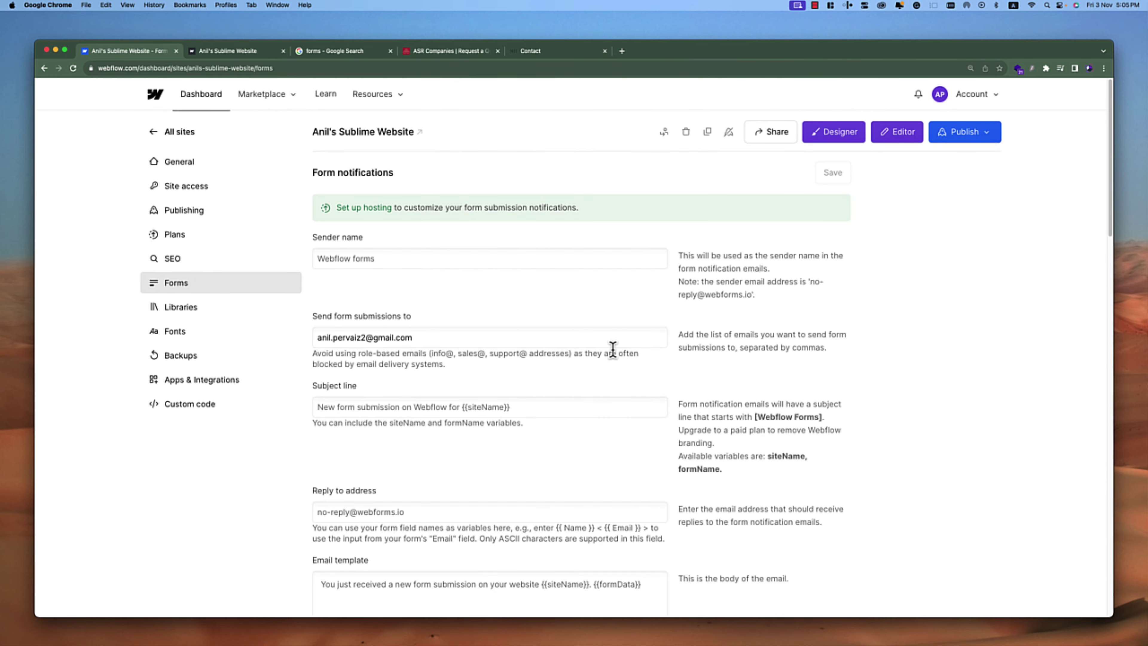
{"action": "left_click", "coordinate": [391, 252]}
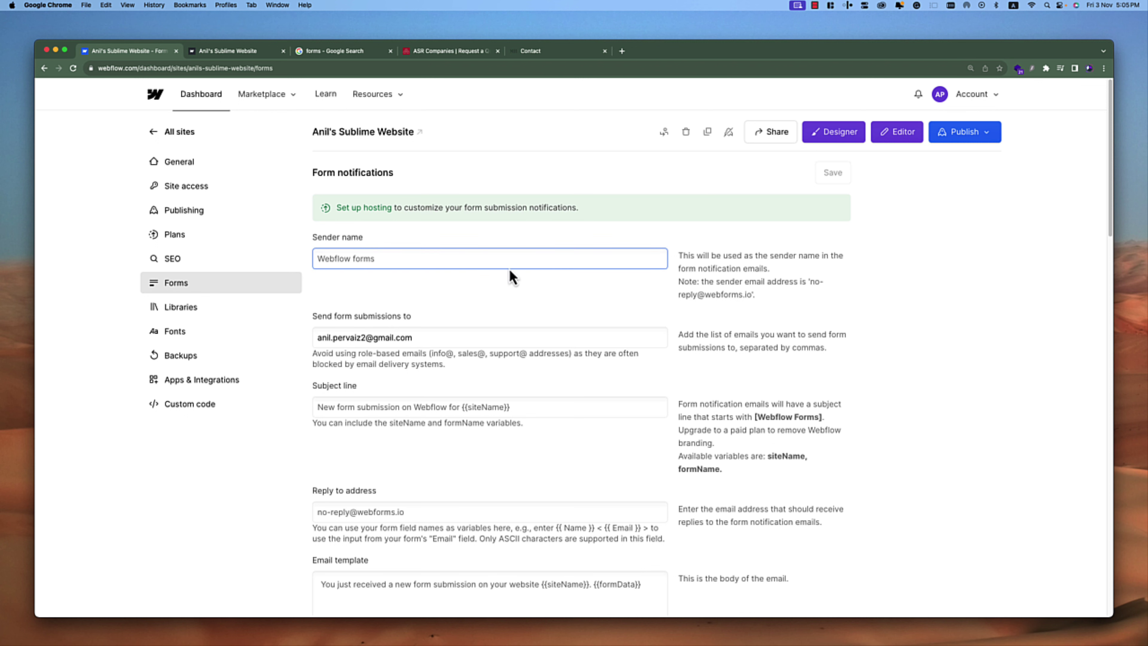
{"action": "scroll", "coordinate": [469, 295], "scroll_direction": "down", "scroll_amount": 10}
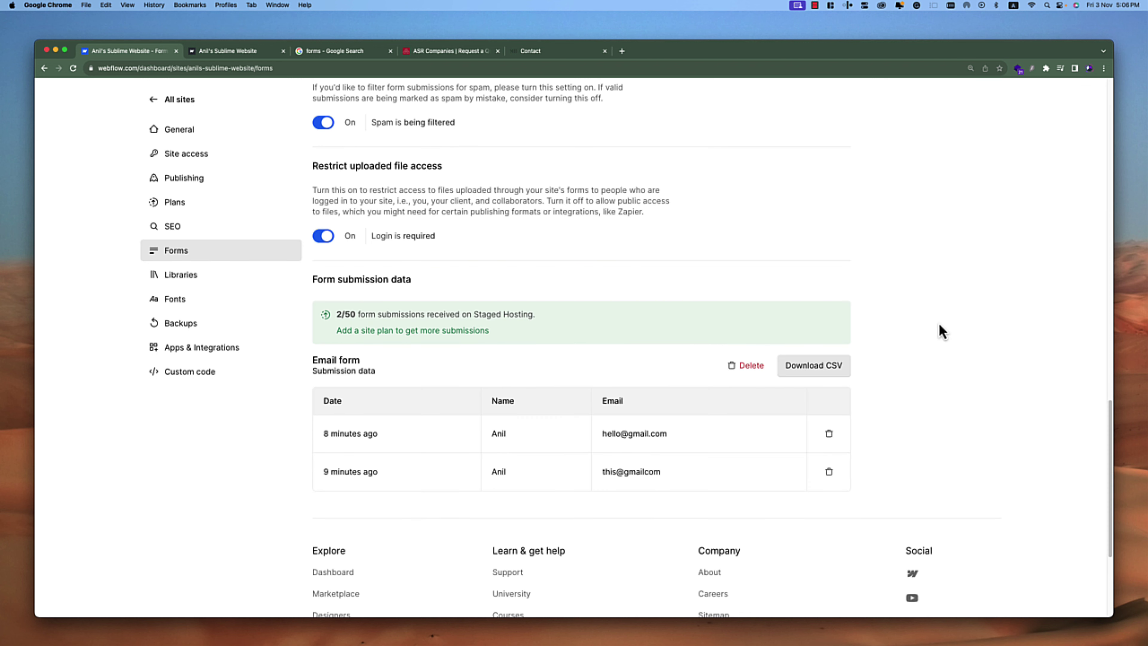